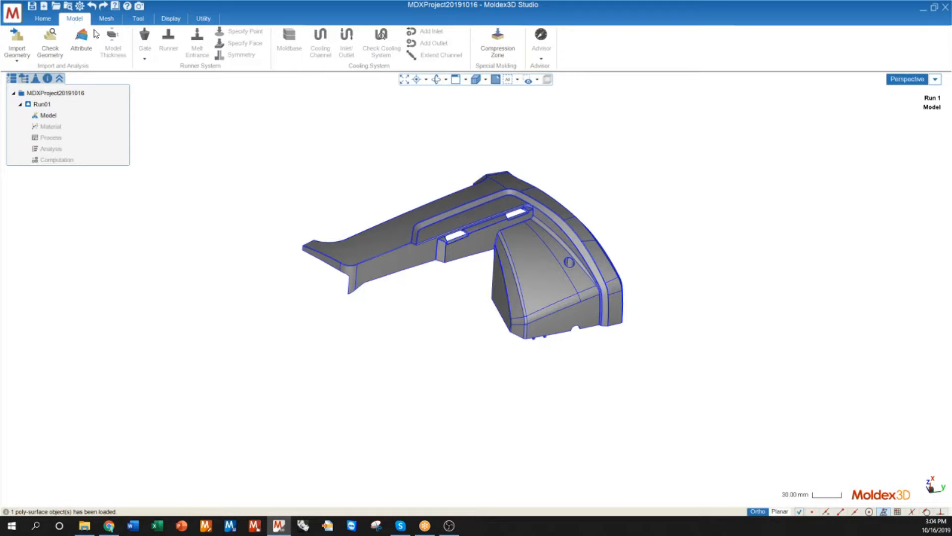
Step: Run Check Geometry on the imported part to detect free edges and tiny edges
scroll(592, 248, "up", 8)
scroll(133, 365, "down", 3)
middle_click_drag(132, 380, 280, 371)
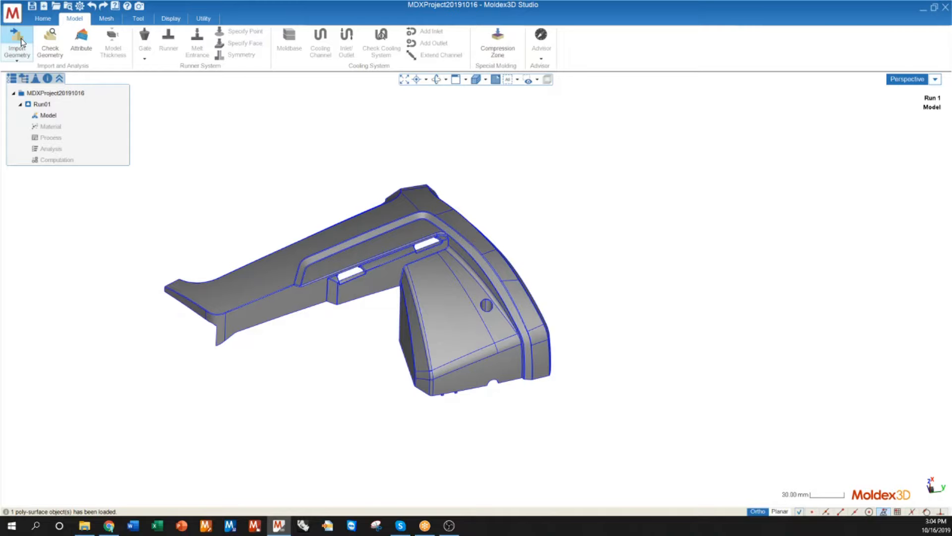
left_click(50, 45)
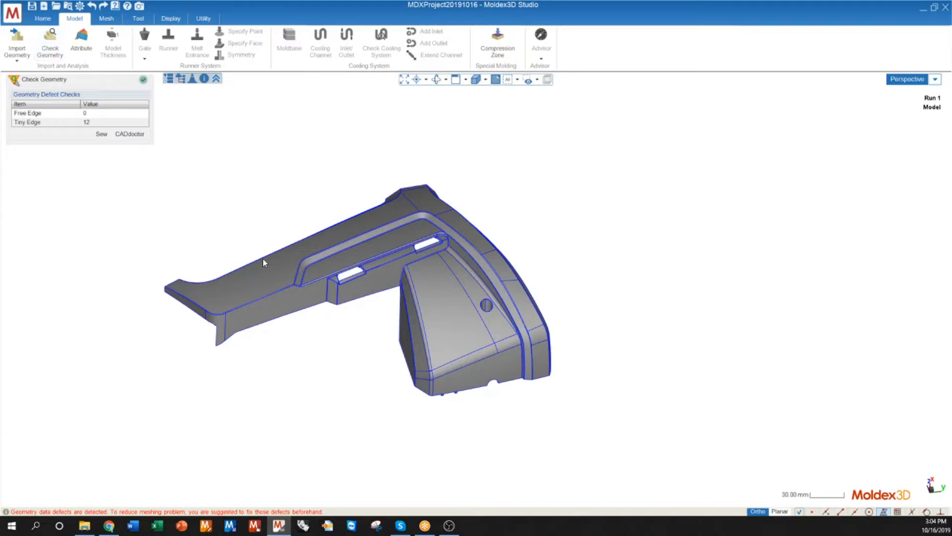
middle_click_drag(407, 301, 408, 276)
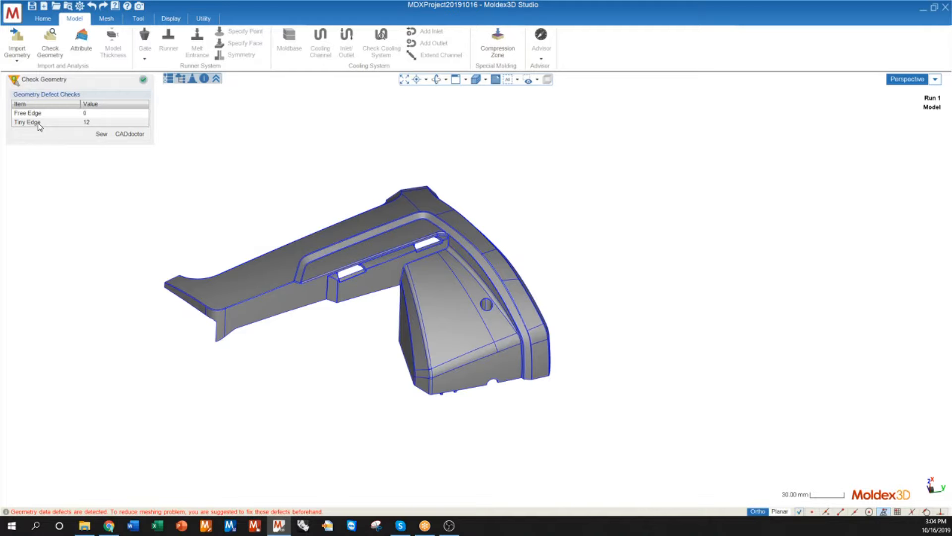
middle_click_drag(441, 308, 392, 304)
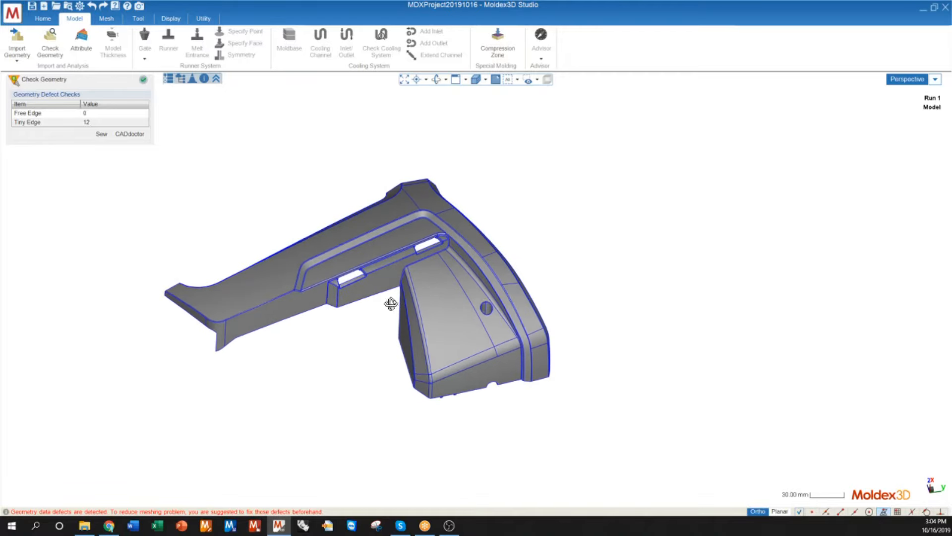
Step: Highlight the tiny edges and examine the defects around the small boss hole on the part's underside
left_click(56, 123)
scroll(437, 355, "up", 3)
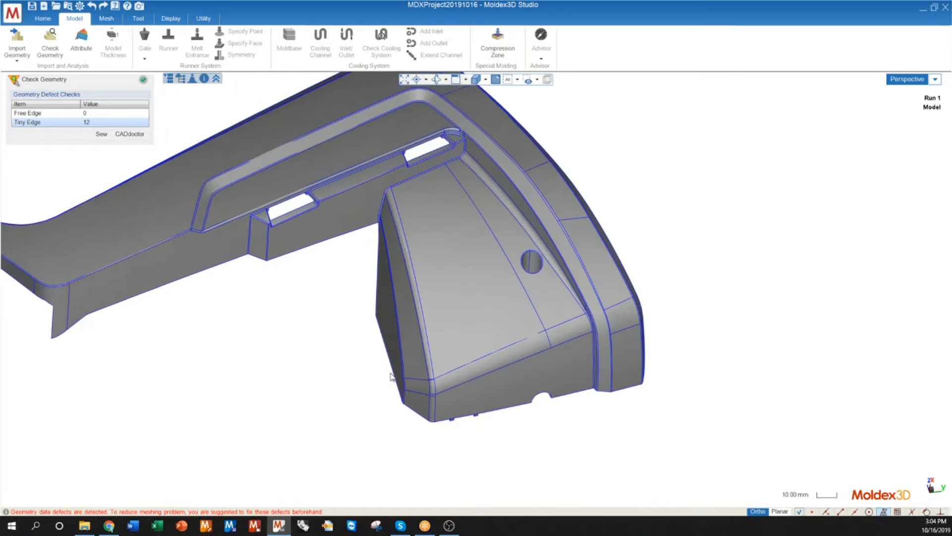
scroll(391, 376, "up", 4)
mouse_move(386, 397)
middle_mouse_down()
mouse_move(385, 136)
mouse_move(340, 431)
middle_mouse_up()
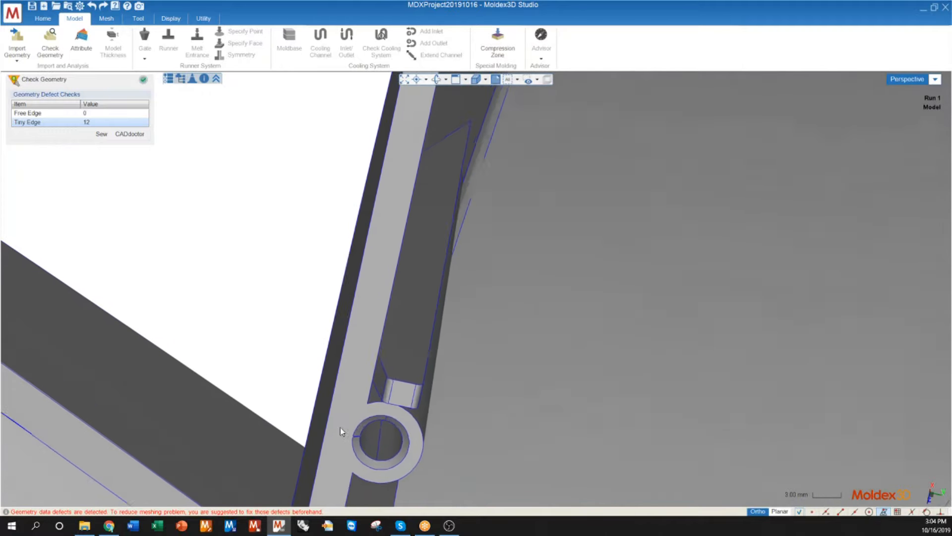
scroll(341, 427, "up", 7)
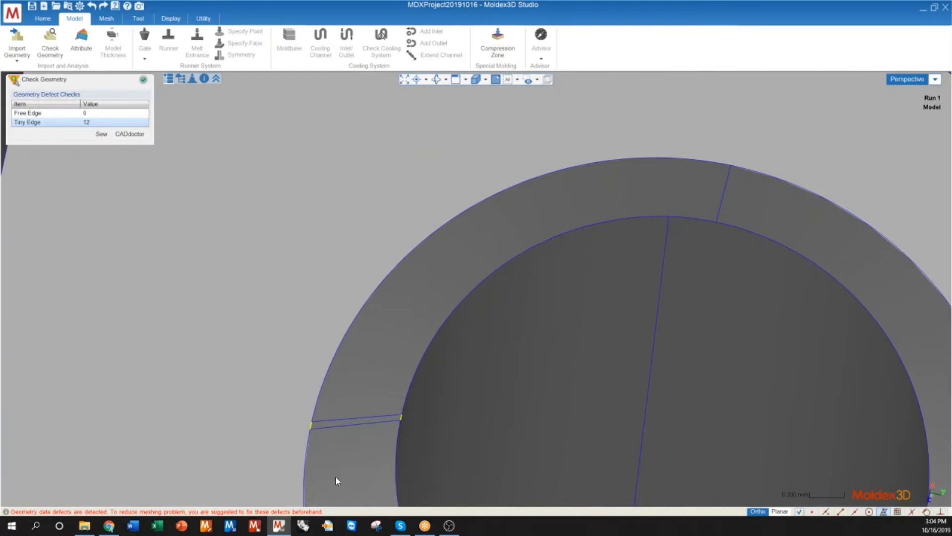
scroll(368, 418, "down", 6)
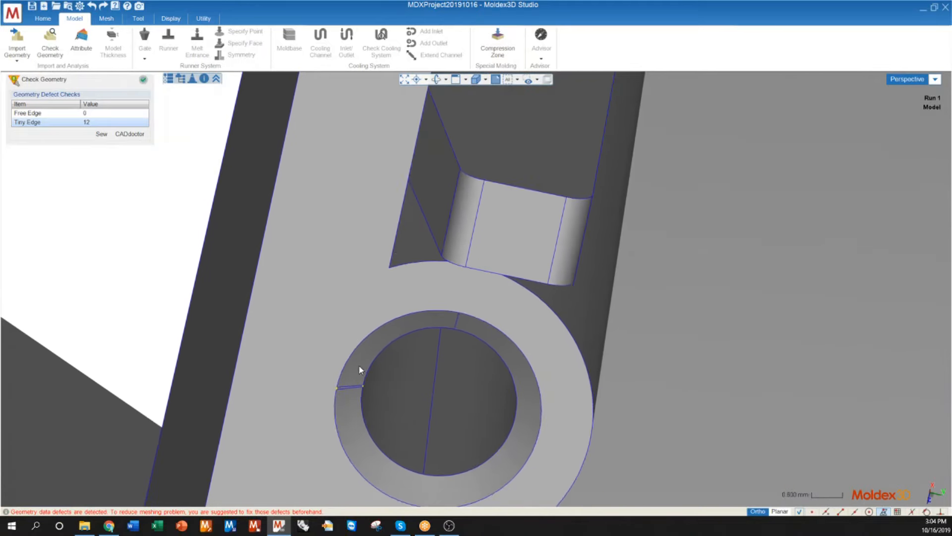
scroll(372, 368, "down", 8)
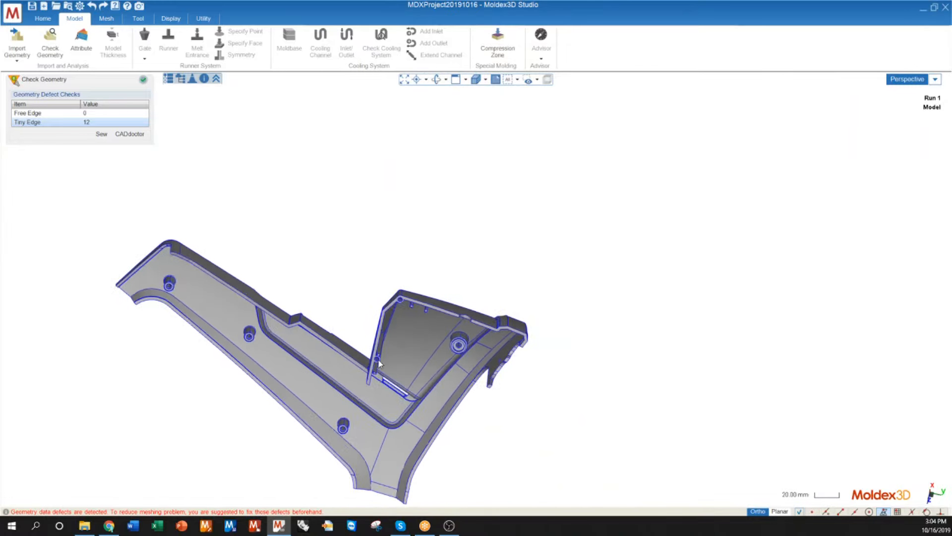
mouse_move(378, 364)
middle_mouse_down()
mouse_move(361, 278)
mouse_move(346, 468)
mouse_move(368, 522)
middle_mouse_up()
middle_click_drag(387, 275, 377, 293)
scroll(285, 222, "up", 5)
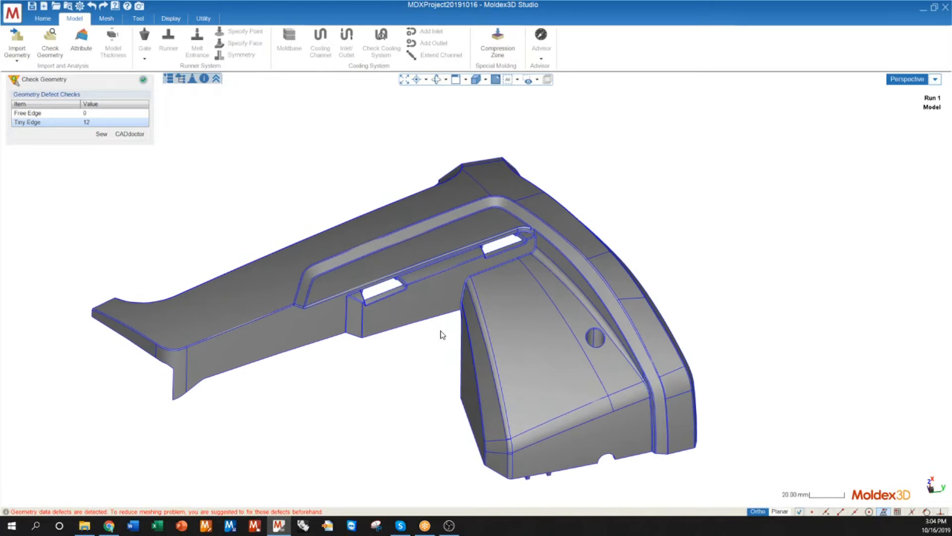
scroll(419, 338, "down", 3)
mouse_move(380, 344)
middle_mouse_down()
mouse_move(395, 374)
mouse_move(391, 355)
mouse_move(329, 325)
mouse_move(381, 344)
middle_mouse_up()
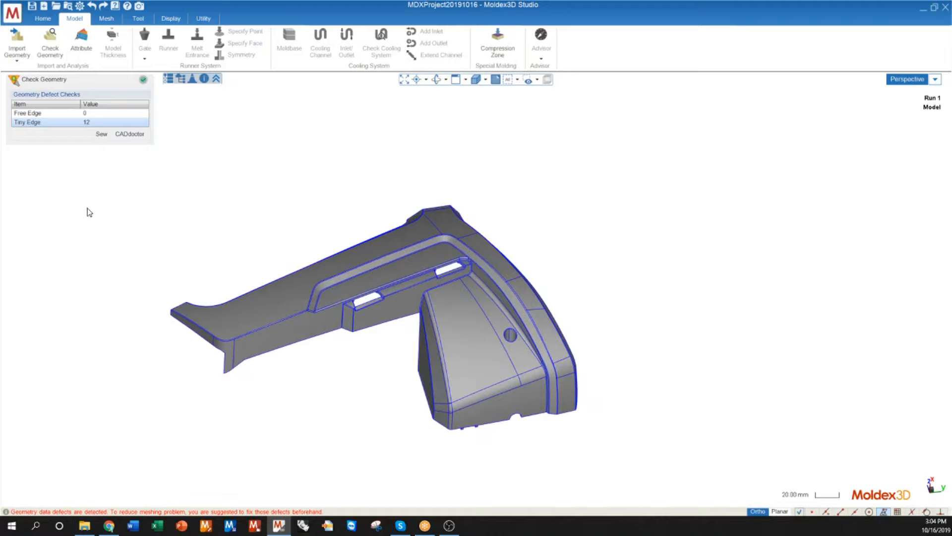
Step: Send the geometry to CADdoctor, accepting the removal of boundary conditions, and run the PDQ check for Moldex3D output
left_click(129, 135)
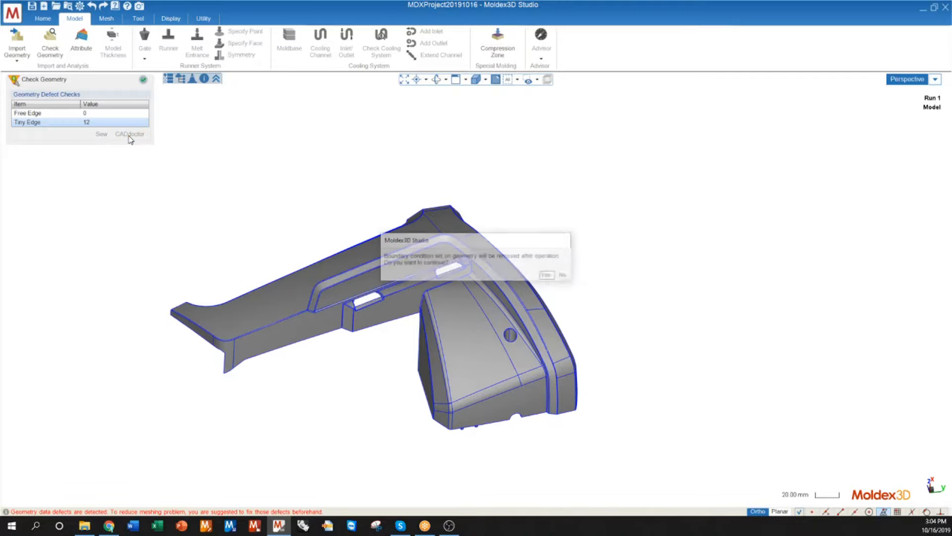
left_click(549, 276)
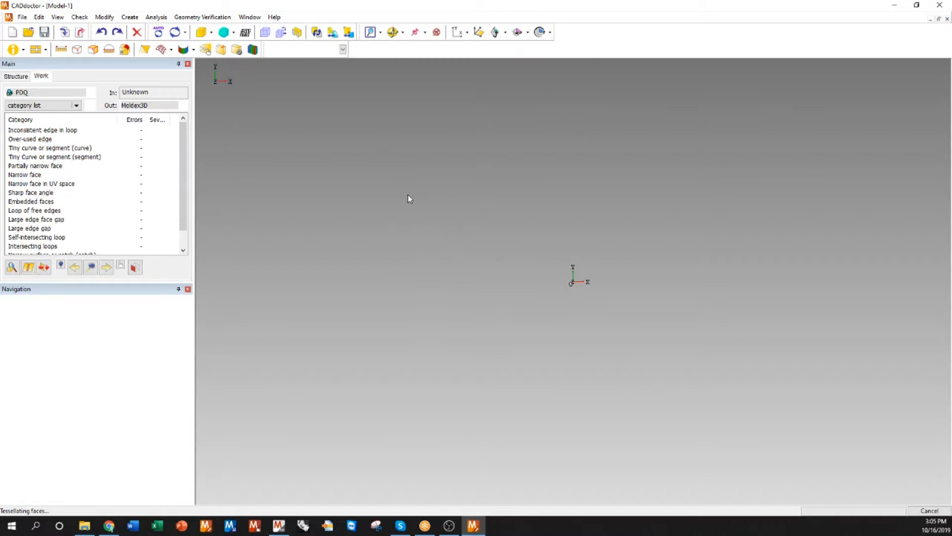
left_click(11, 268)
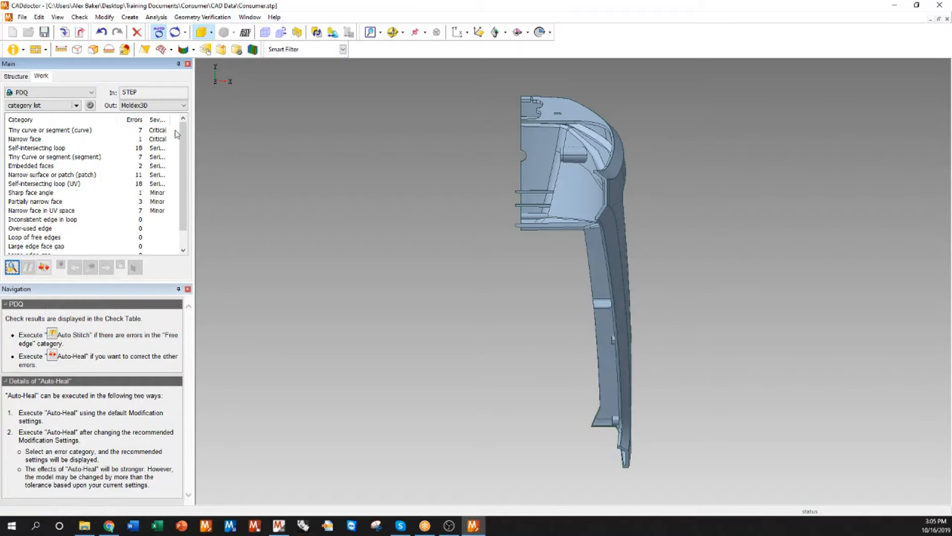
Step: Review the self-intersecting loop, sharp face angle and loop of free edges categories in the PDQ check results
left_click(159, 149)
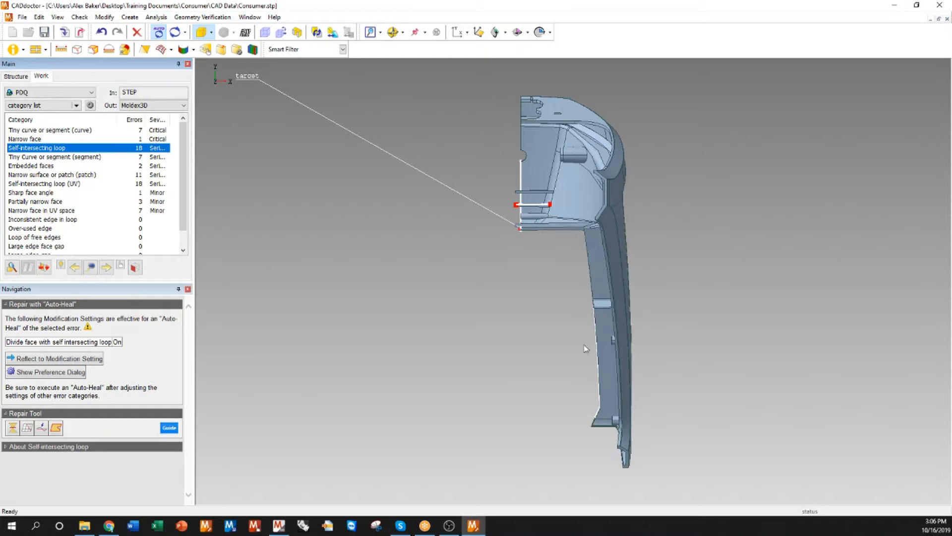
left_click(552, 293)
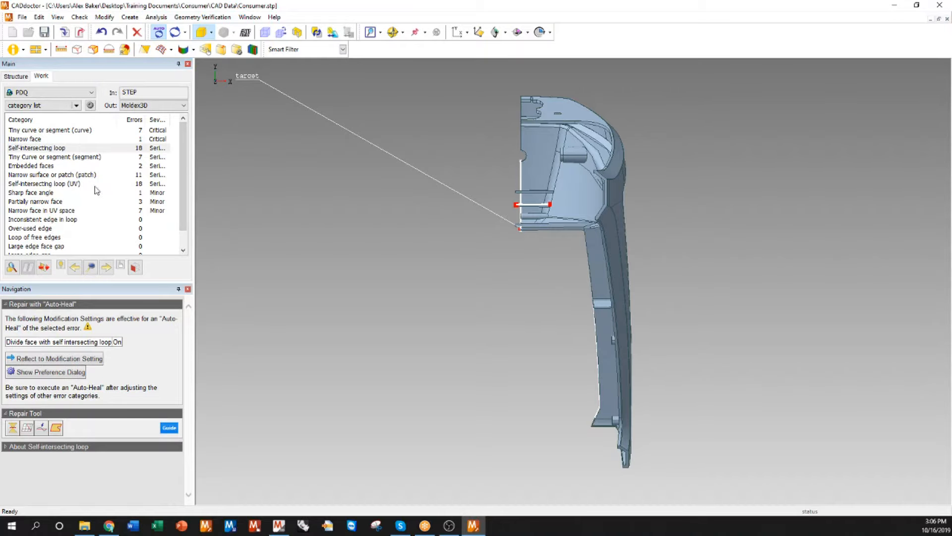
left_click(125, 194)
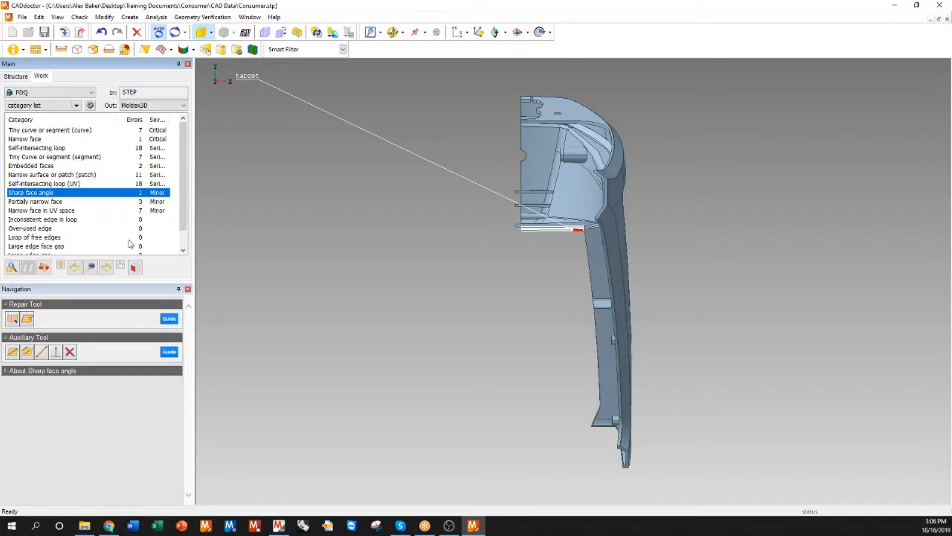
scroll(182, 189, "down", 2)
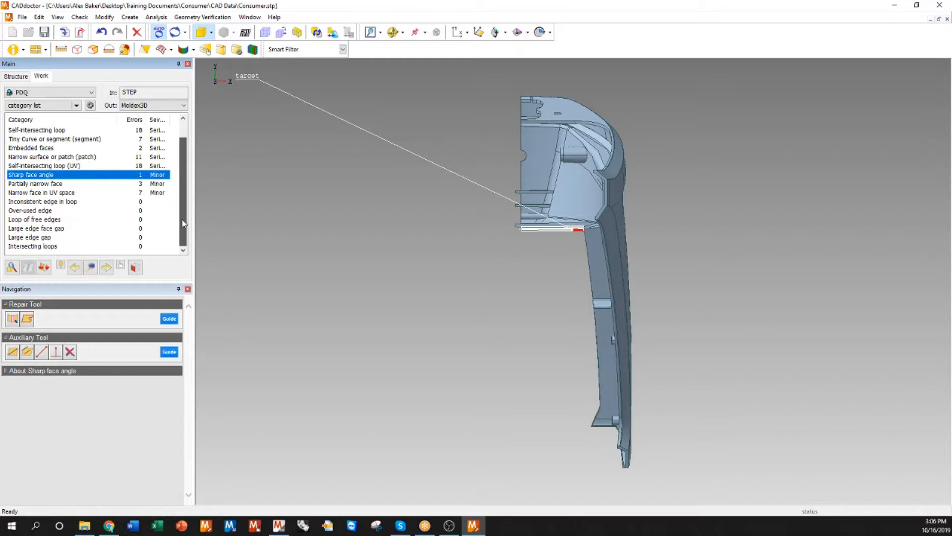
left_click(43, 220)
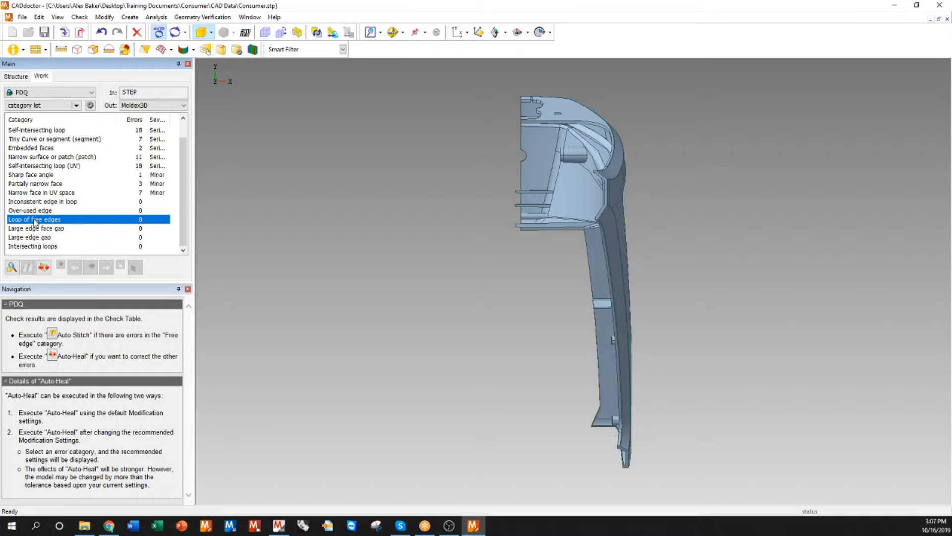
Step: Repair the geometry errors with Auto Heal and export the healed model back to Moldex3D Studio
left_click(44, 268)
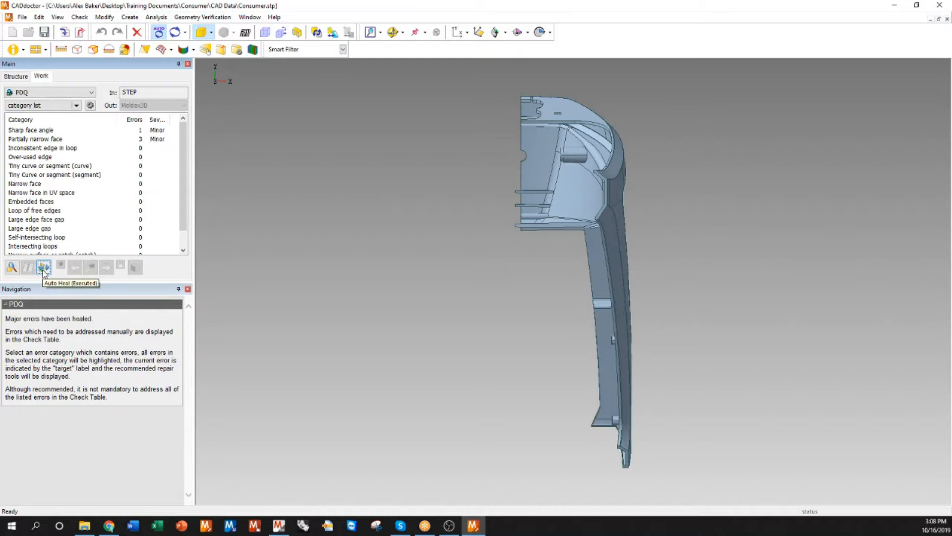
left_click(82, 36)
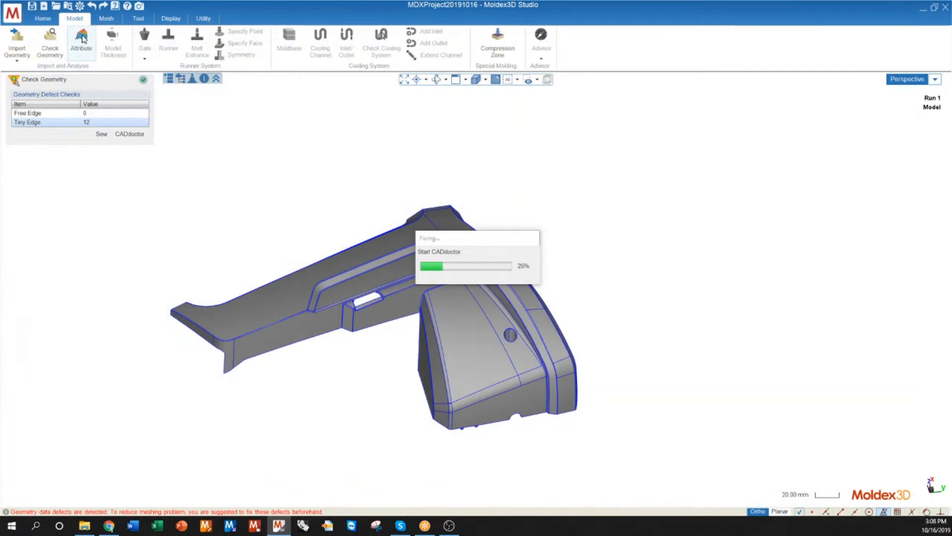
Step: Highlight the tiny-edge defects in the healed model and inspect the chamfer around the small boss hole
left_click(30, 122)
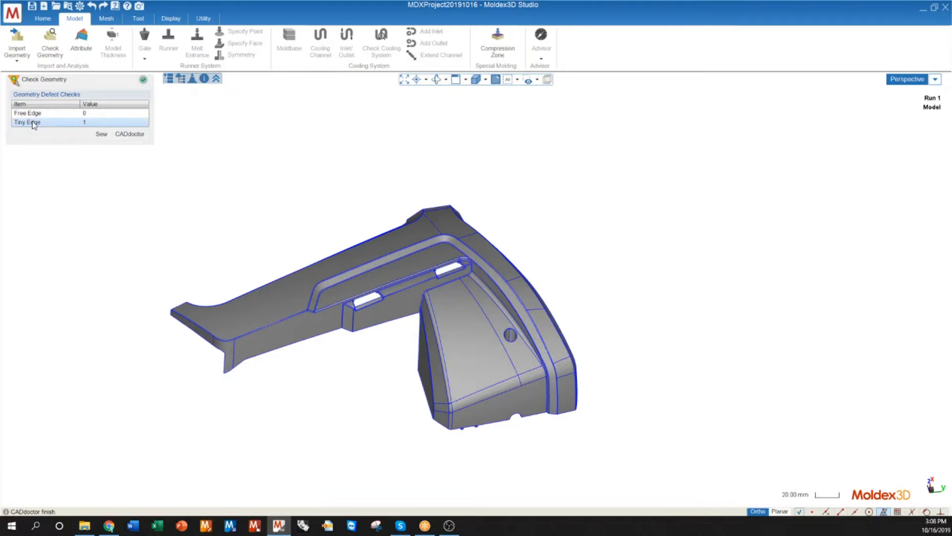
middle_click_drag(483, 366, 482, 331)
scroll(437, 412, "up", 5)
scroll(426, 400, "up", 10)
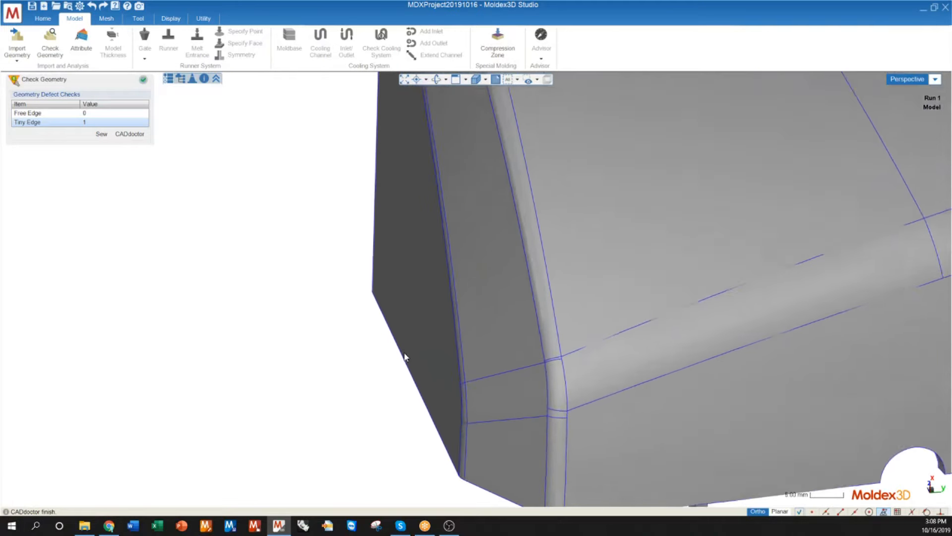
middle_click_drag(433, 295, 423, 414)
scroll(424, 415, "up", 15)
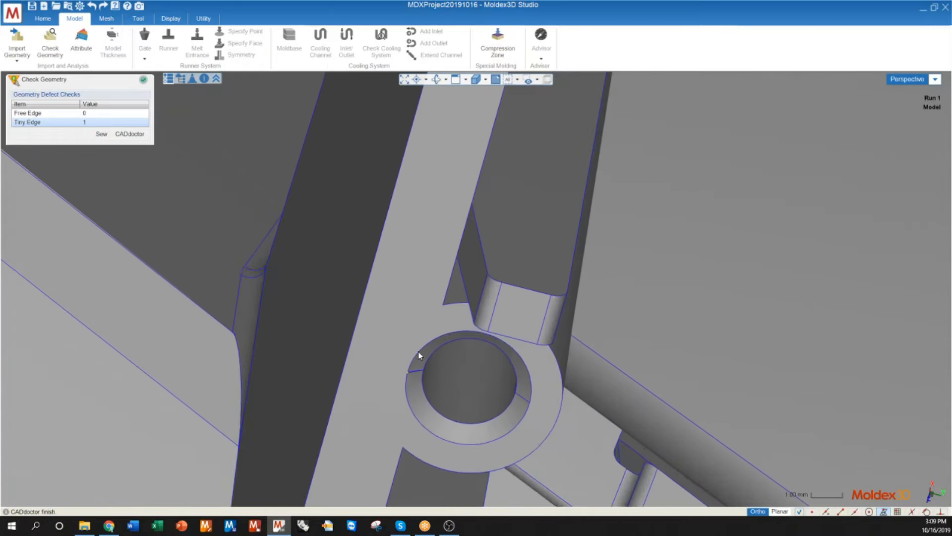
scroll(389, 353, "down", 8)
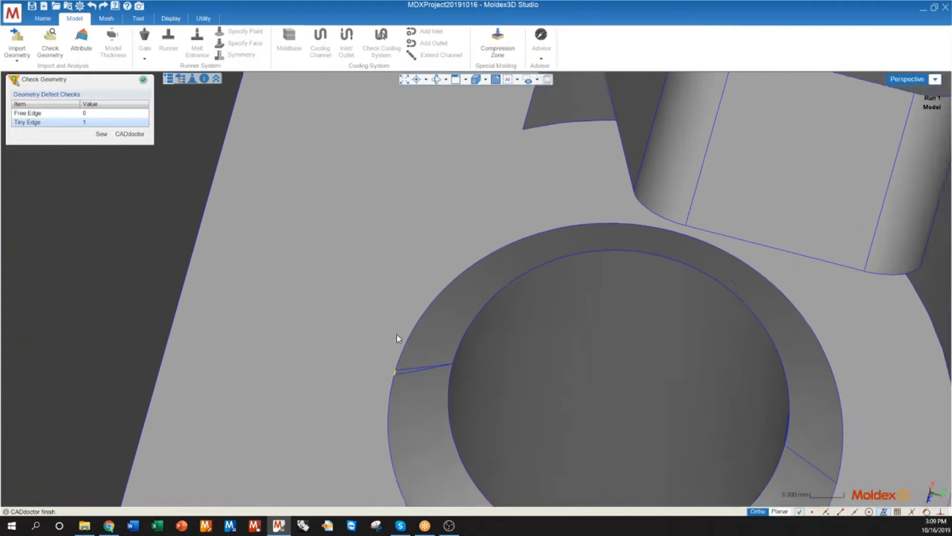
scroll(406, 344, "down", 4)
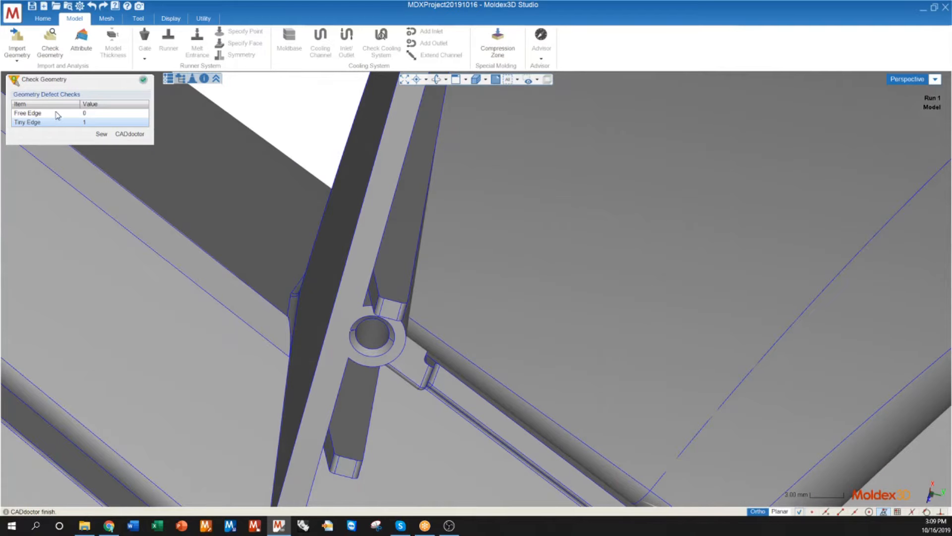
Step: Check the healed model for free edges and close the geometry check
left_click(57, 113)
scroll(372, 340, "down", 2)
scroll(378, 347, "down", 6)
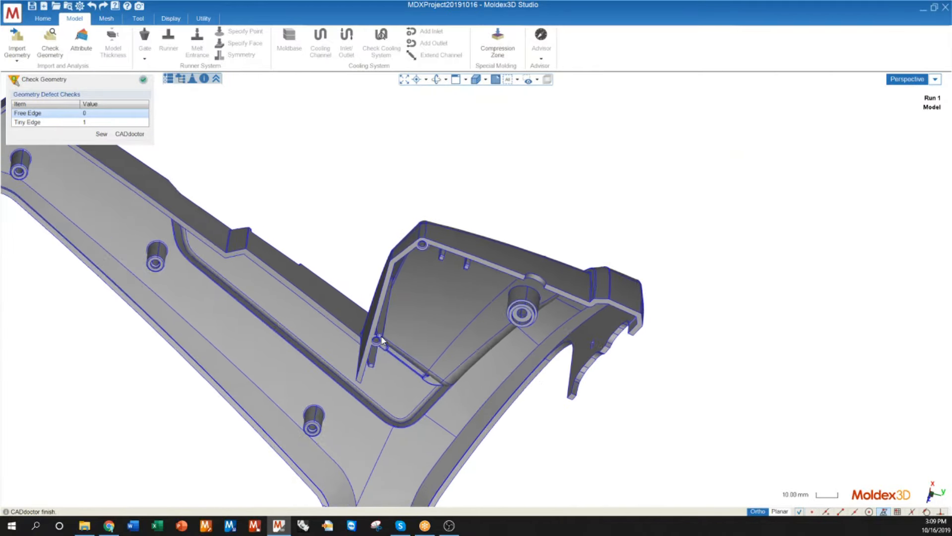
middle_click_drag(323, 253, 253, 215)
key("Escape")
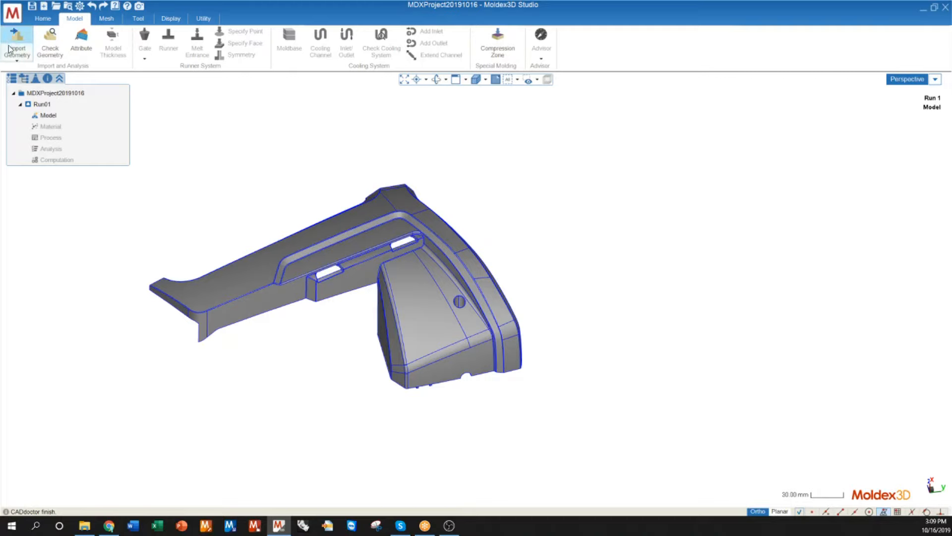
Step: Assign the Part attribute to the healed solid body and confirm the Attribute Wizard
left_click(85, 44)
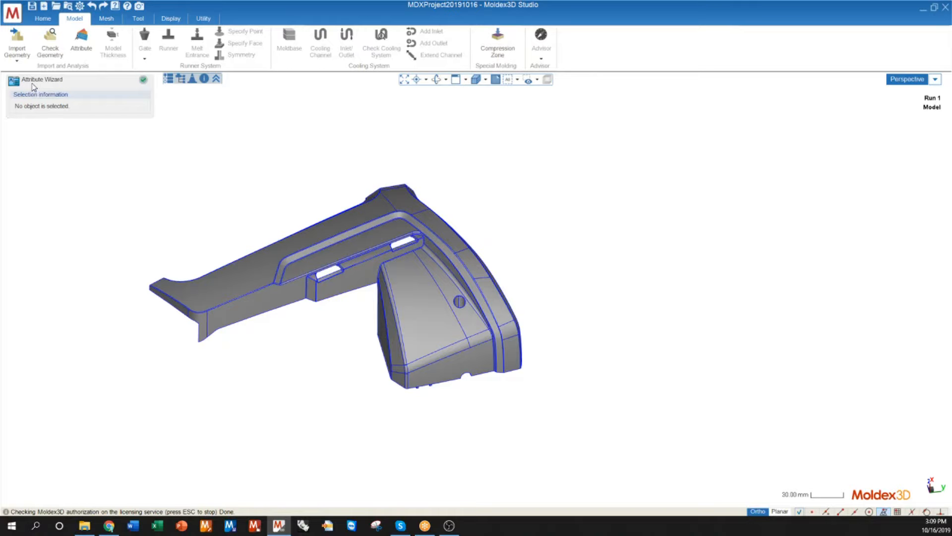
left_click(330, 261)
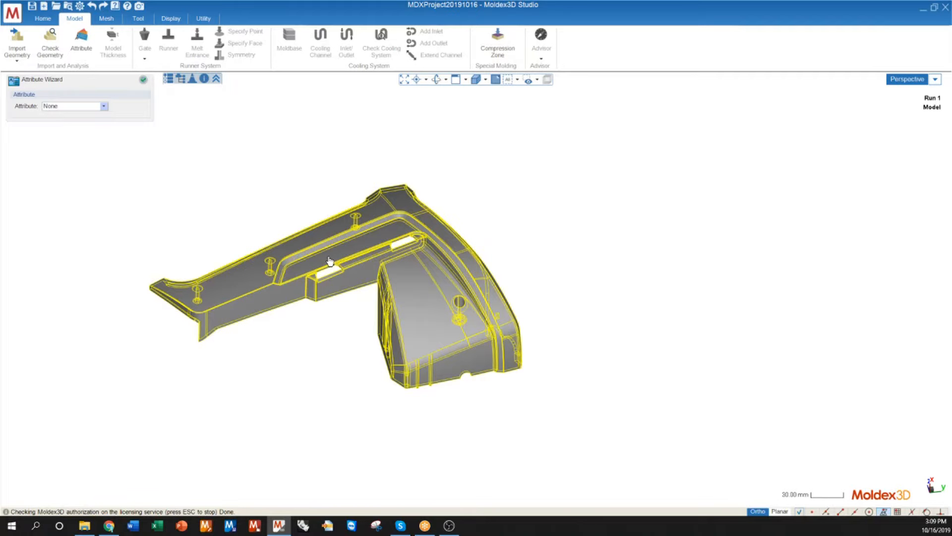
left_click(58, 107)
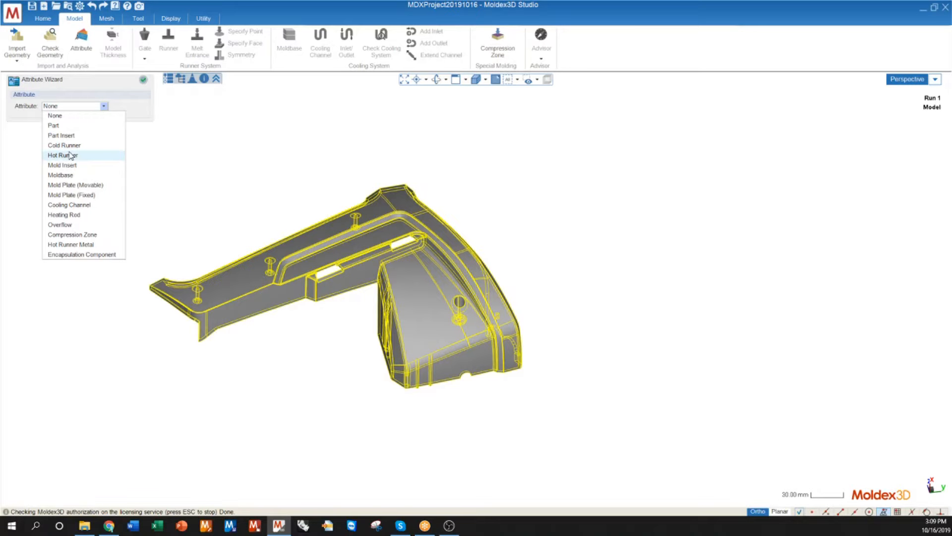
left_click(55, 126)
mouse_move(393, 291)
middle_mouse_down()
mouse_move(382, 355)
mouse_move(381, 280)
middle_mouse_up()
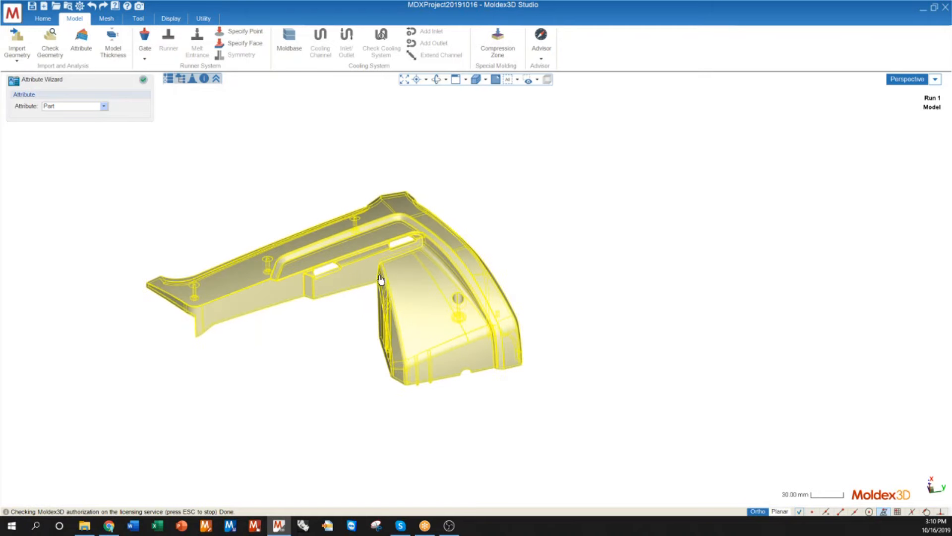
left_click(143, 83)
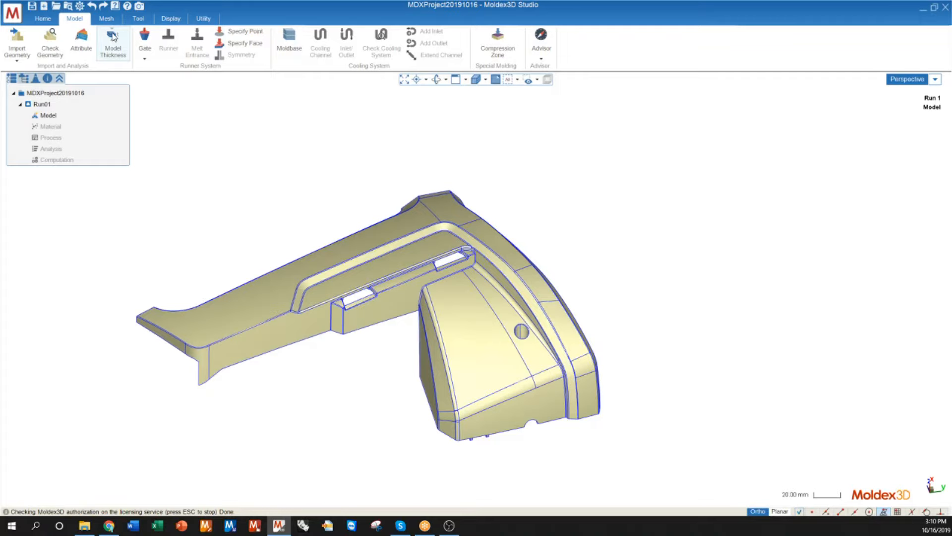
Step: Calculate the model thickness and examine its distribution on the part's underside
left_click(111, 46)
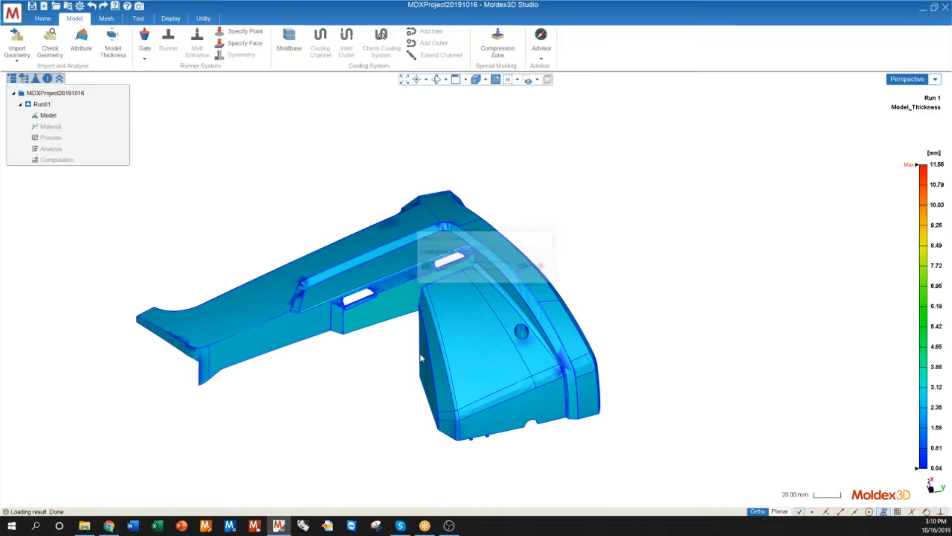
mouse_move(458, 284)
middle_mouse_down()
mouse_move(467, 273)
mouse_move(322, 48)
middle_mouse_up()
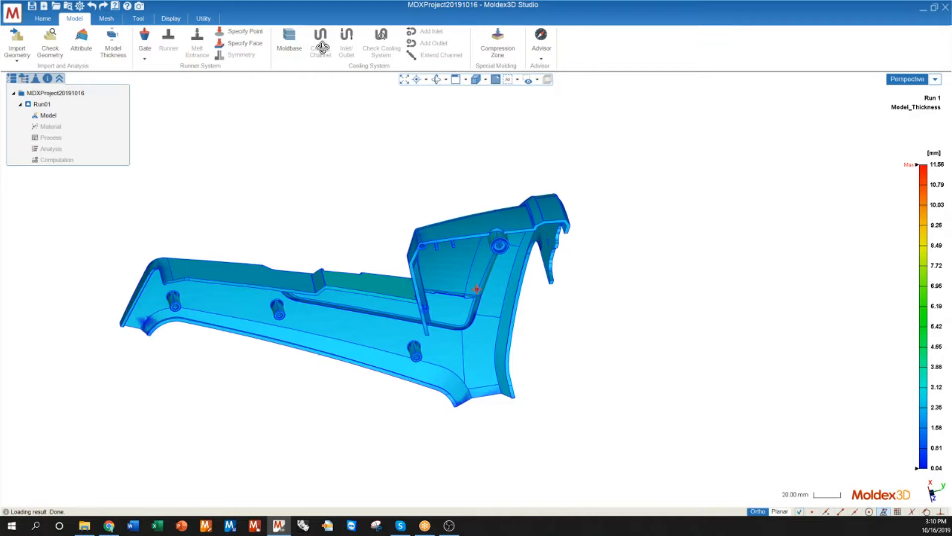
Step: Examine the model thickness distribution on the part's outer side, around the slots, raised rib and hole
middle_click_drag(322, 48, 550, 315)
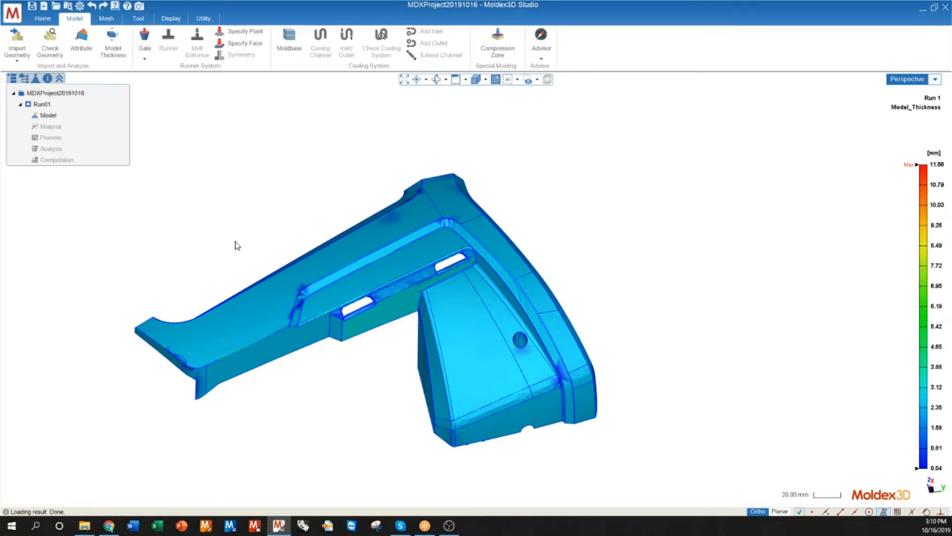
middle_click_drag(495, 307, 220, 334)
scroll(250, 342, "up", 3)
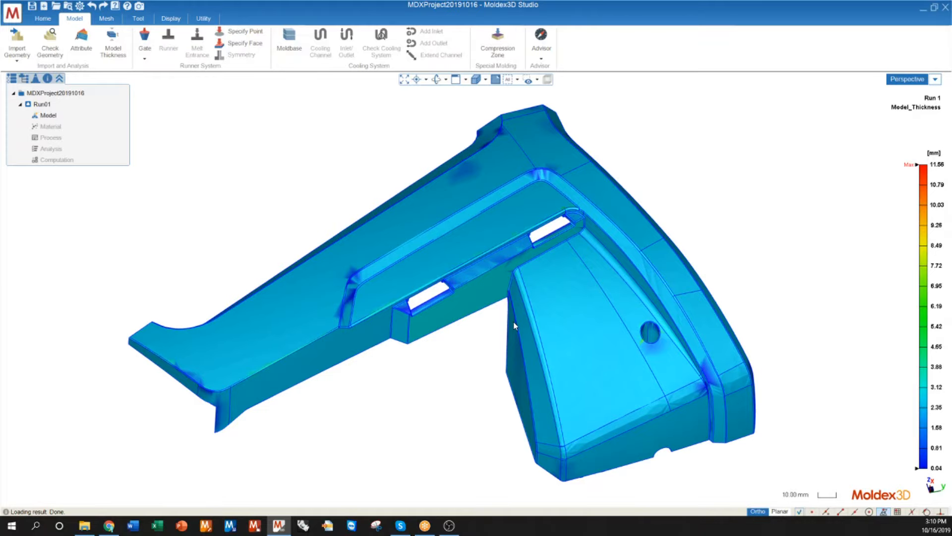
scroll(511, 324, "up", 5)
scroll(377, 272, "down", 6)
scroll(319, 302, "down", 4)
mouse_move(352, 355)
middle_mouse_down()
mouse_move(359, 300)
mouse_move(359, 346)
middle_mouse_up()
scroll(384, 416, "down", 3)
middle_click_drag(399, 420, 365, 386)
scroll(270, 321, "up", 2)
middle_click_drag(271, 321, 326, 358)
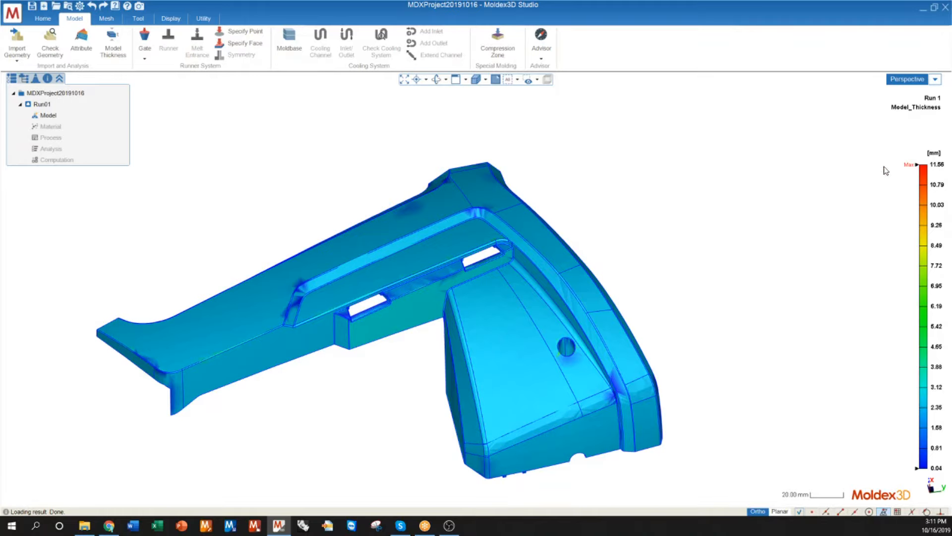
Step: Lower the upper limit of the thickness colour scale to about 3.28 mm
mouse_move(924, 166)
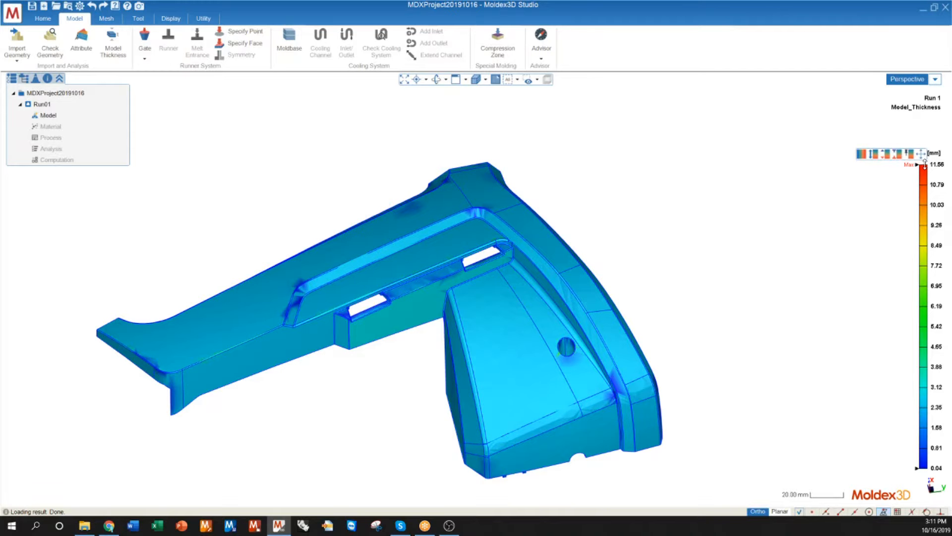
left_click_drag(924, 164, 923, 385)
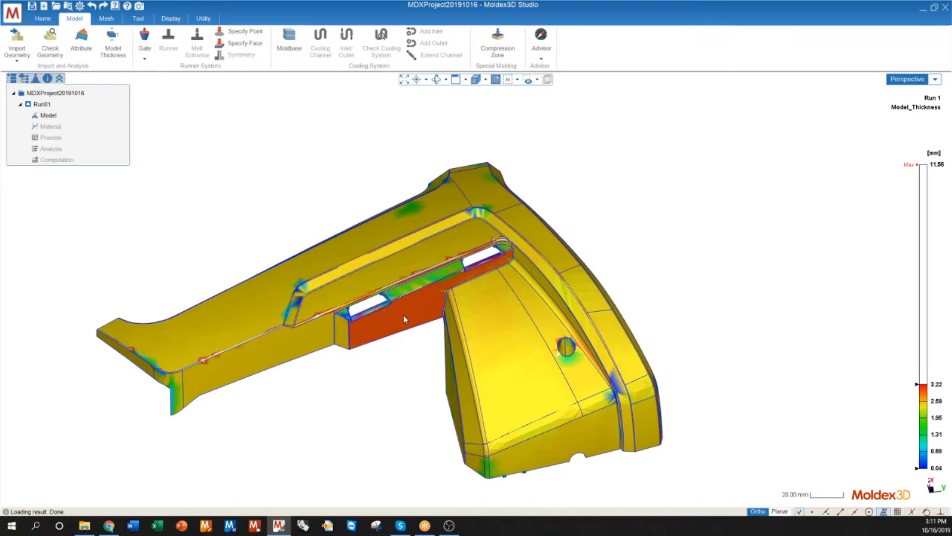
middle_click_drag(381, 332, 445, 294)
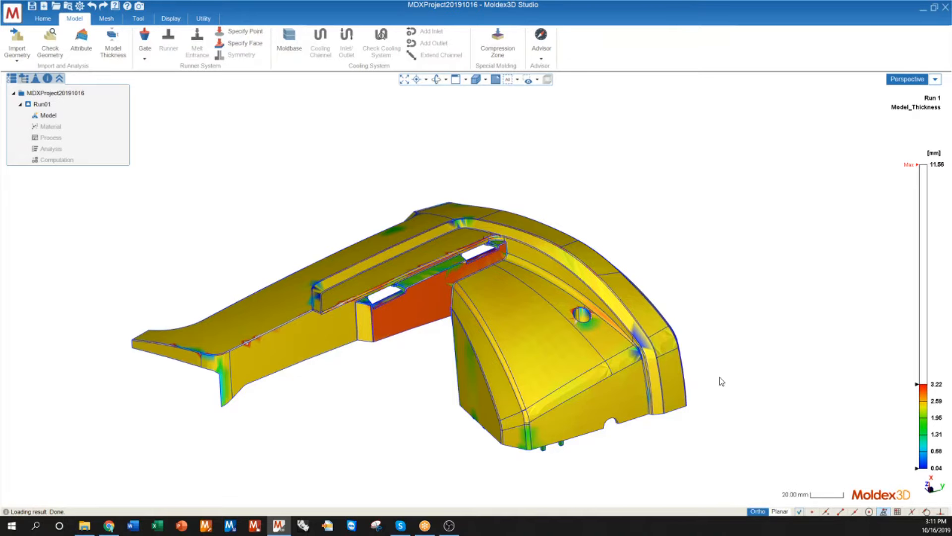
left_click_drag(923, 385, 927, 400)
middle_click_drag(510, 318, 484, 336)
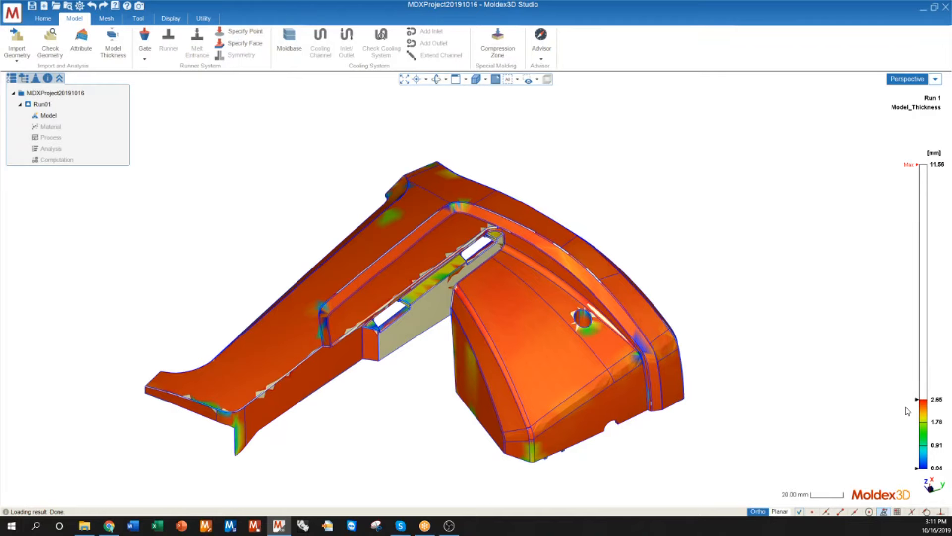
mouse_move(916, 403)
left_click_drag(924, 397, 926, 389)
left_click_drag(927, 390, 927, 388)
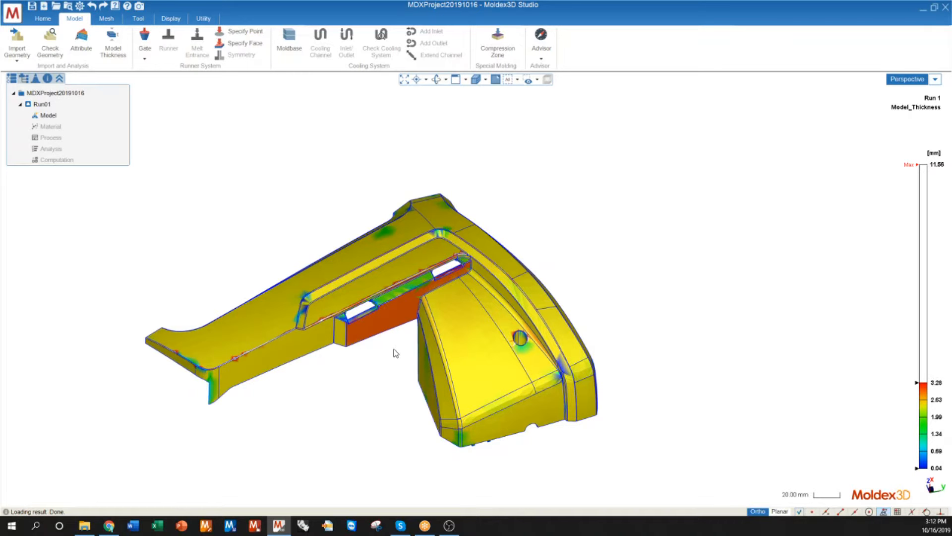
Step: Select the part, review the operations available for it and clear the selection
left_click(347, 269)
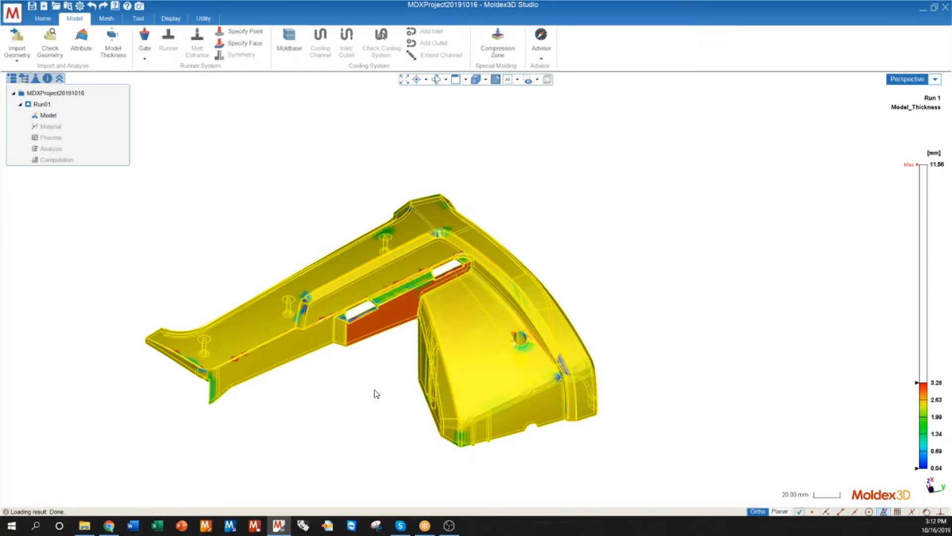
right_click(255, 324)
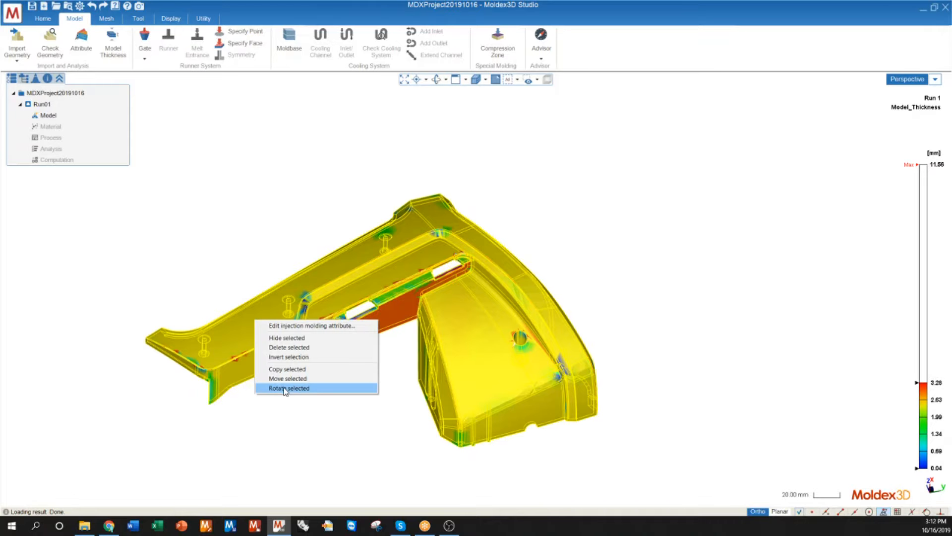
left_click(289, 422)
Step: Examine the rescaled thickness colours on the outer surface and the slotted wall from several angles and distances
middle_click_drag(361, 362, 367, 326)
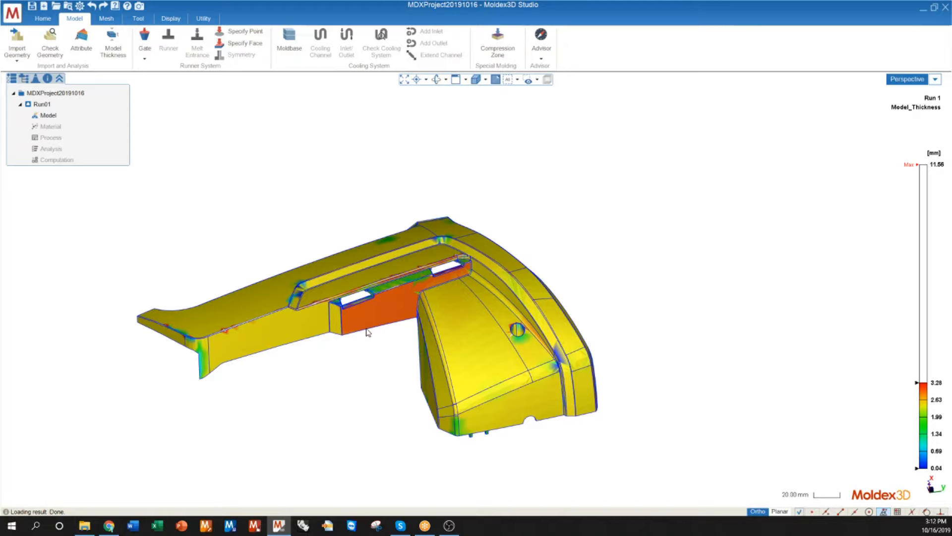
mouse_move(412, 352)
middle_mouse_down()
mouse_move(306, 354)
mouse_move(425, 337)
middle_mouse_up()
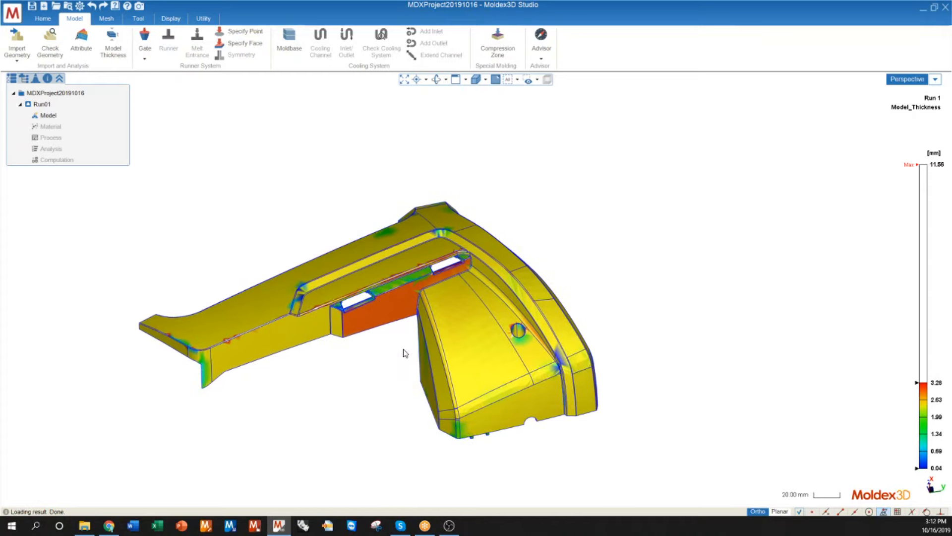
mouse_move(380, 357)
middle_mouse_down("ctrl")
mouse_move(385, 156)
mouse_move(378, 266)
mouse_move(346, 432)
mouse_move(370, 159)
mouse_move(371, 353)
middle_mouse_up("ctrl")
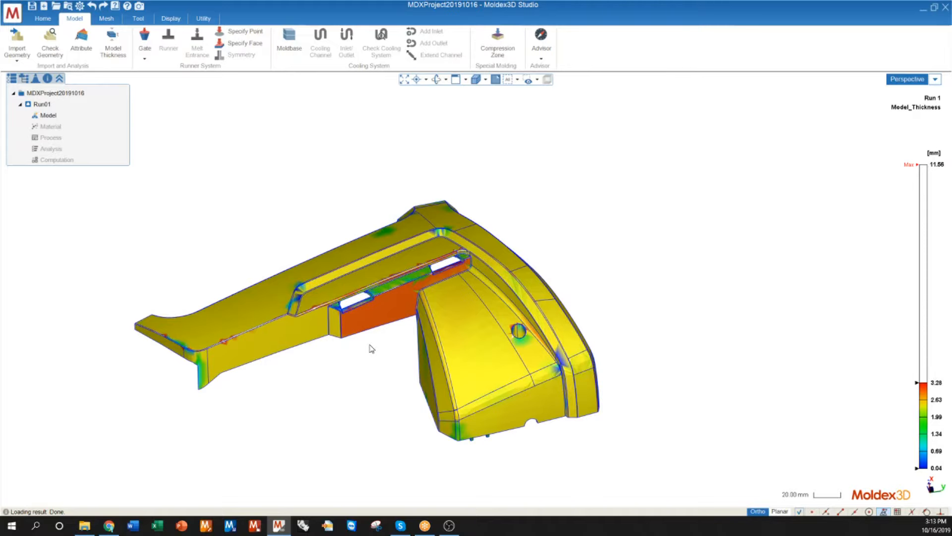
scroll(373, 347, "up", 4)
scroll(373, 346, "down", 4)
scroll(373, 347, "up", 4)
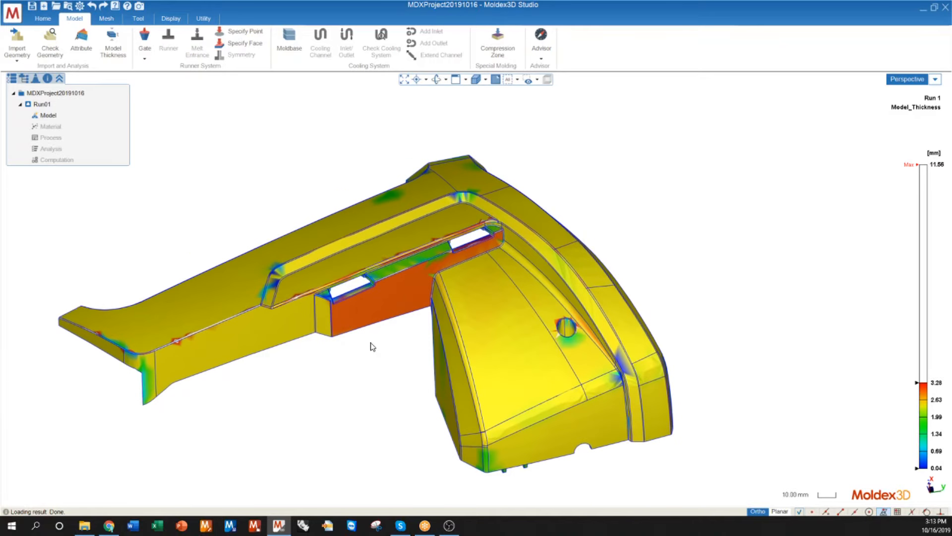
scroll(434, 360, "down", 1)
scroll(435, 358, "down", 5)
middle_click_drag(420, 355, 429, 314)
scroll(477, 331, "down", 1)
scroll(394, 335, "down", 1)
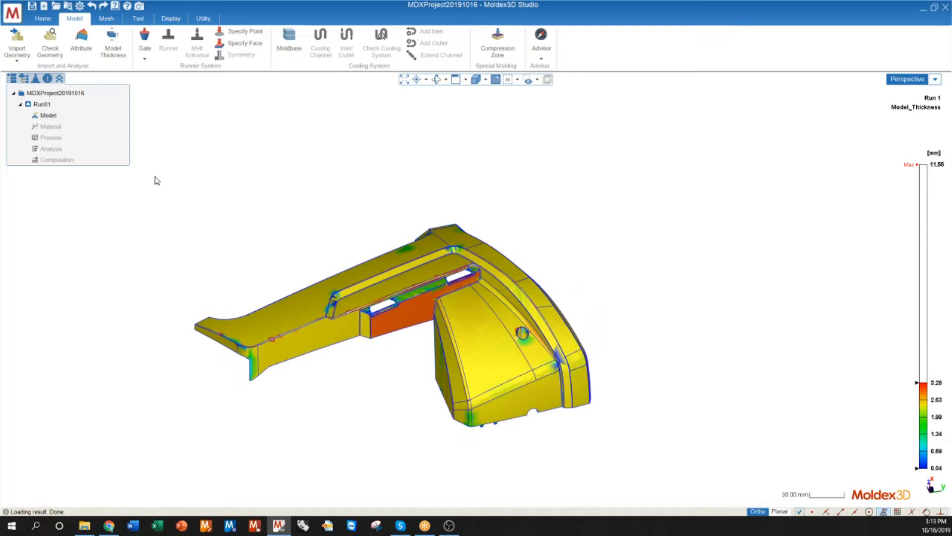
Step: Try enclosing selection windows over a portion of the part and over the whole part, clearing the selection
left_click_drag(158, 173, 283, 254)
left_click_drag(297, 164, 174, 239)
left_click_drag(173, 177, 632, 459)
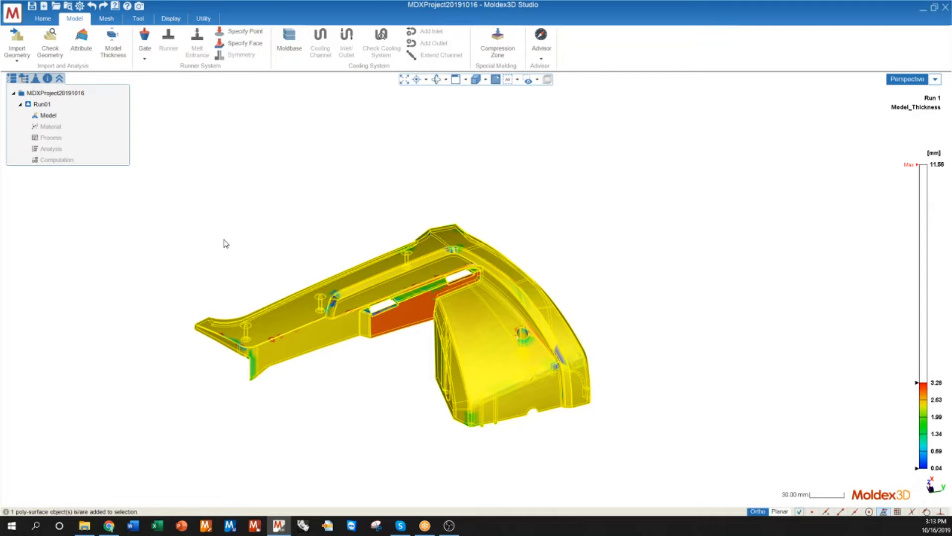
left_click(165, 195)
left_click_drag(155, 183, 555, 466)
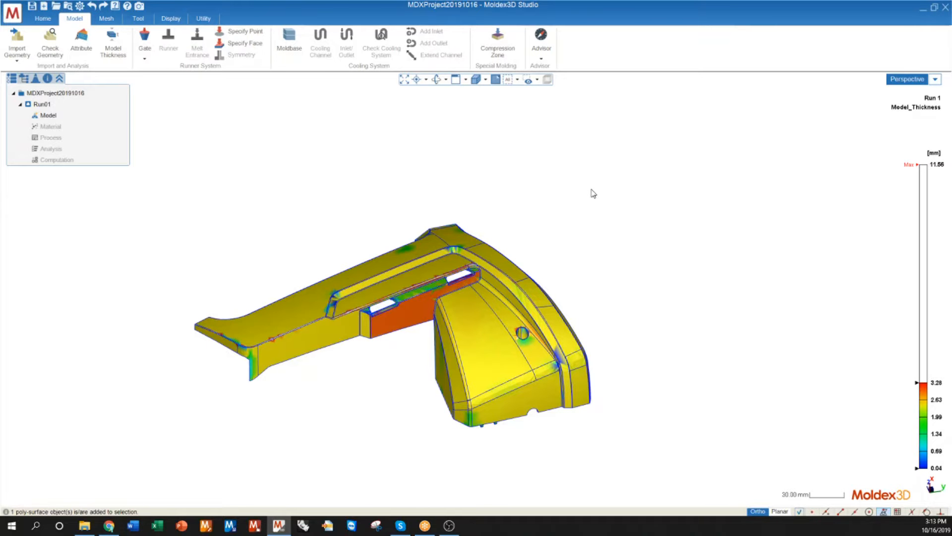
Step: Try crossing selection windows over the part and clear the resulting selection
left_click_drag(546, 162, 279, 331)
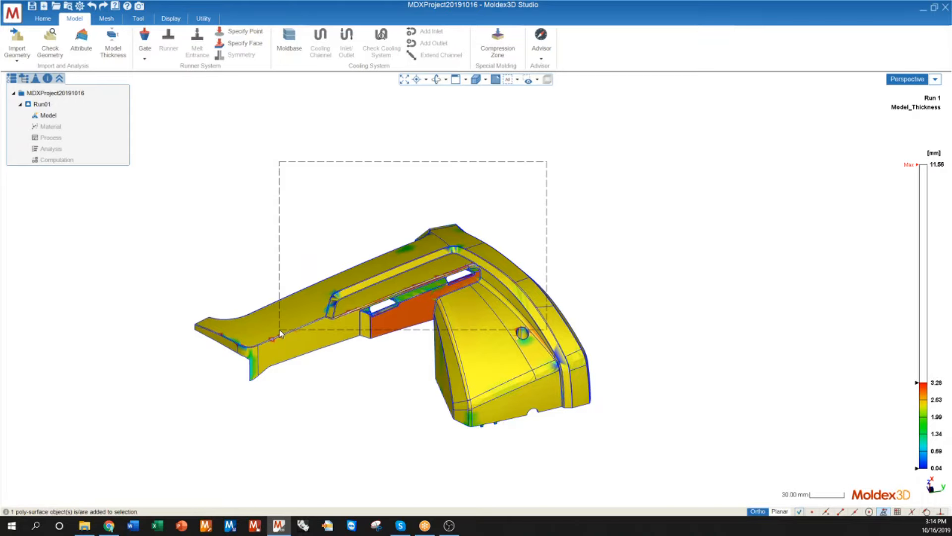
mouse_move(280, 330)
left_mouse_down()
mouse_move(288, 306)
mouse_move(252, 337)
mouse_move(294, 322)
left_mouse_up()
left_click(597, 231)
left_click_drag(639, 176, 154, 449)
Step: Place a one-point pin gate with Z parting direction on the flat recessed face beside the two slots
left_click_drag(542, 189, 415, 273)
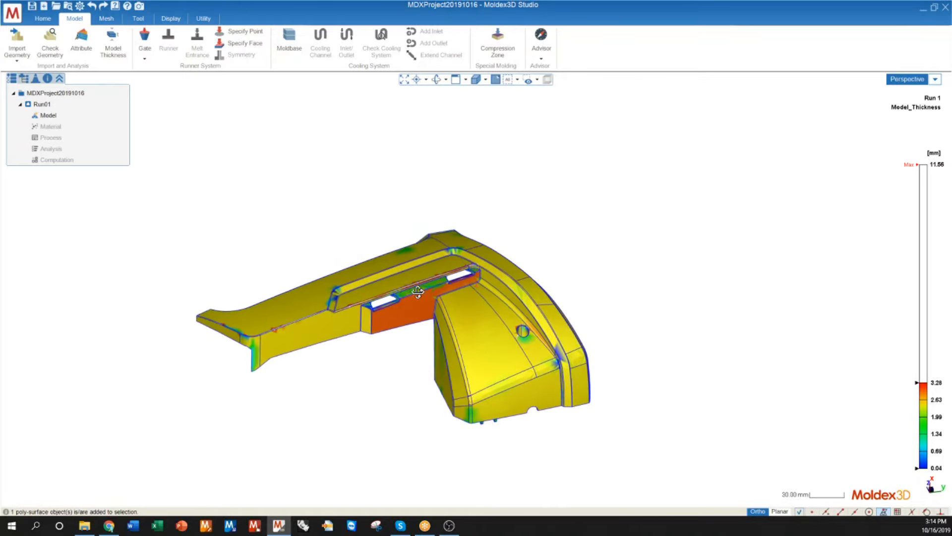
scroll(468, 318, "up", 3)
middle_click_drag(468, 313, 445, 281)
middle_click_drag(481, 331, 343, 258)
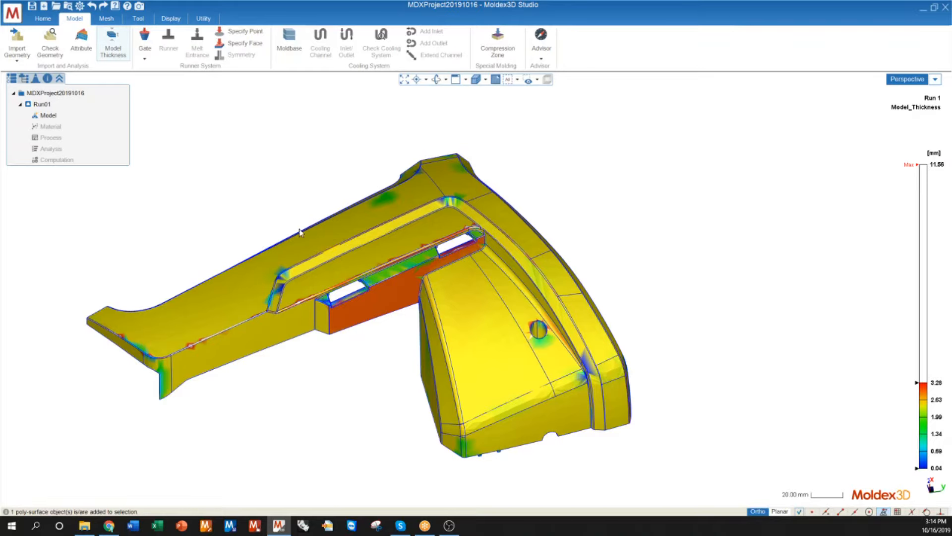
mouse_move(426, 298)
middle_mouse_down()
mouse_move(425, 315)
mouse_move(431, 296)
middle_mouse_up()
left_click(145, 35)
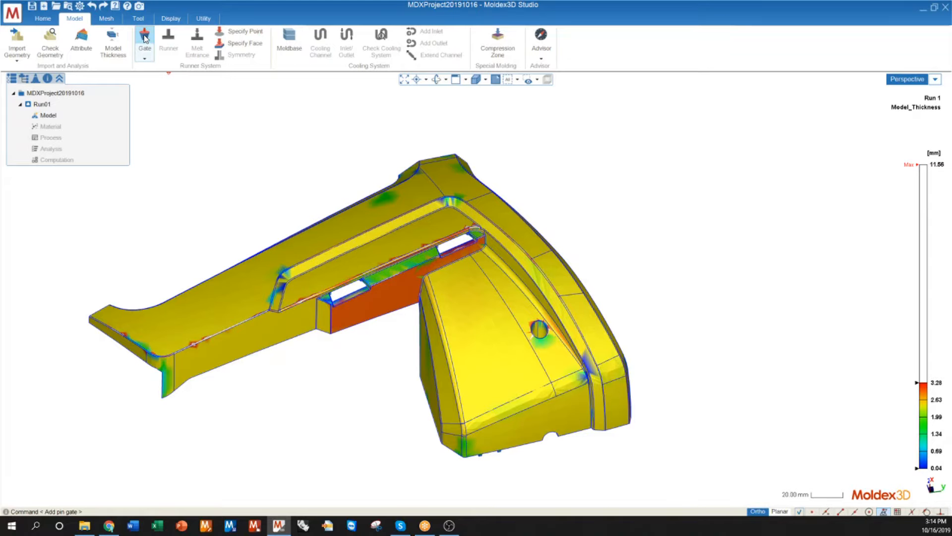
left_click(145, 56)
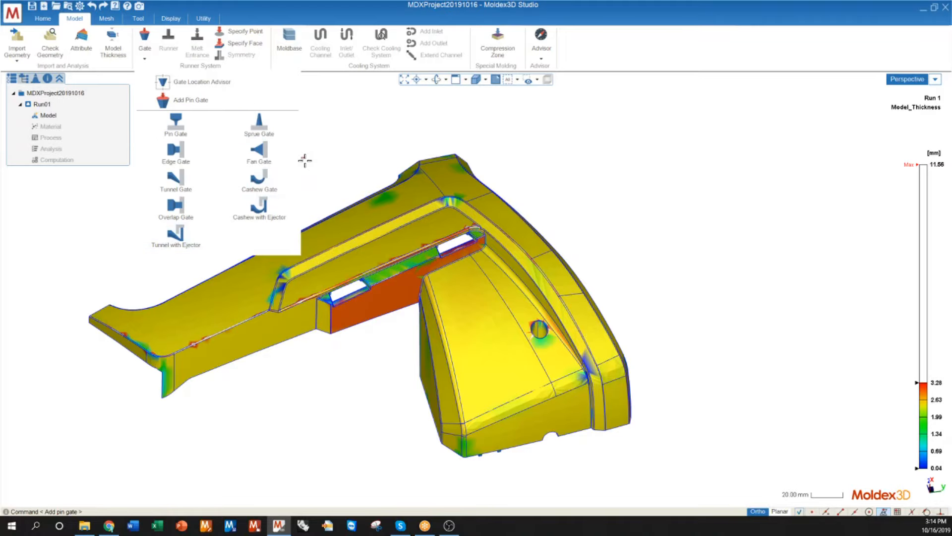
left_click(175, 124)
scroll(367, 256, "up", 3)
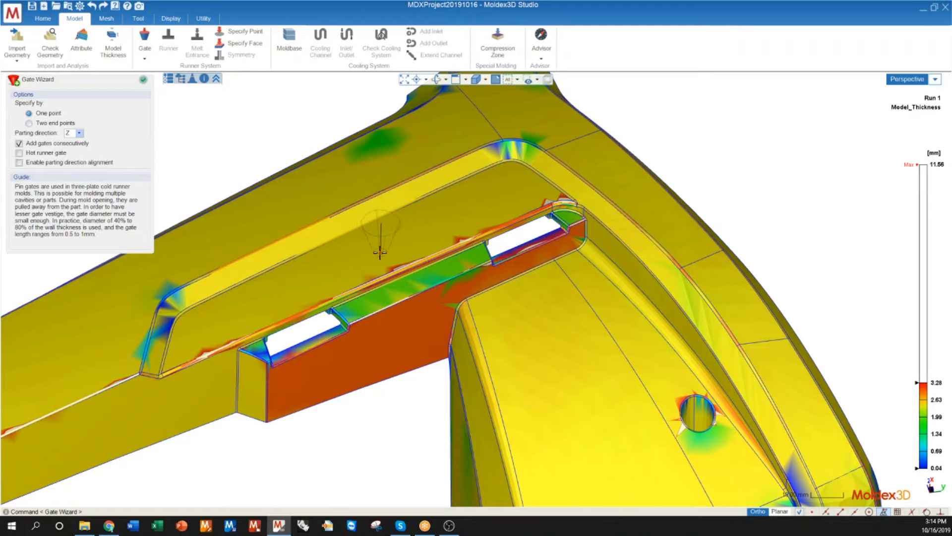
left_click(380, 251)
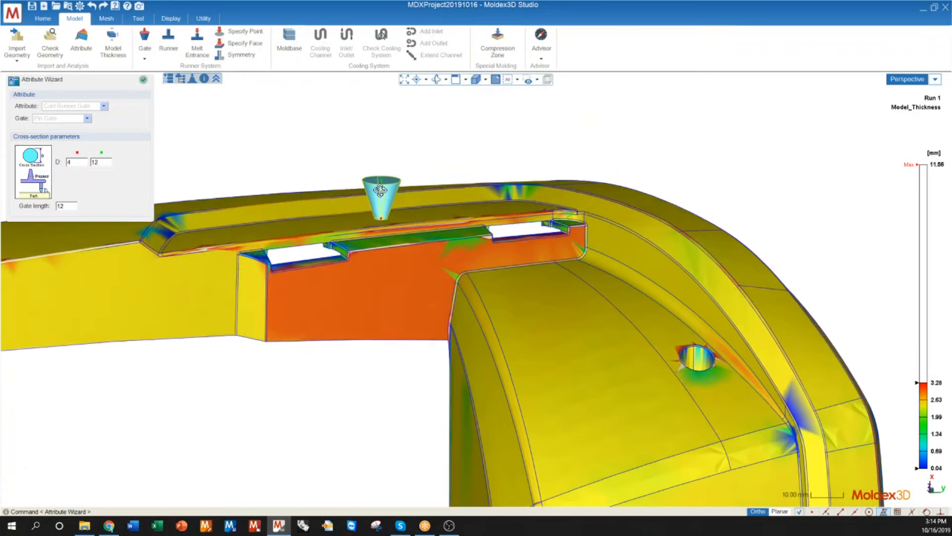
Step: Inspect the tapered shape of the placed pin gate and its contact with the part surface
middle_click_drag(380, 191, 370, 275)
scroll(406, 242, "up", 6)
scroll(370, 274, "down", 6)
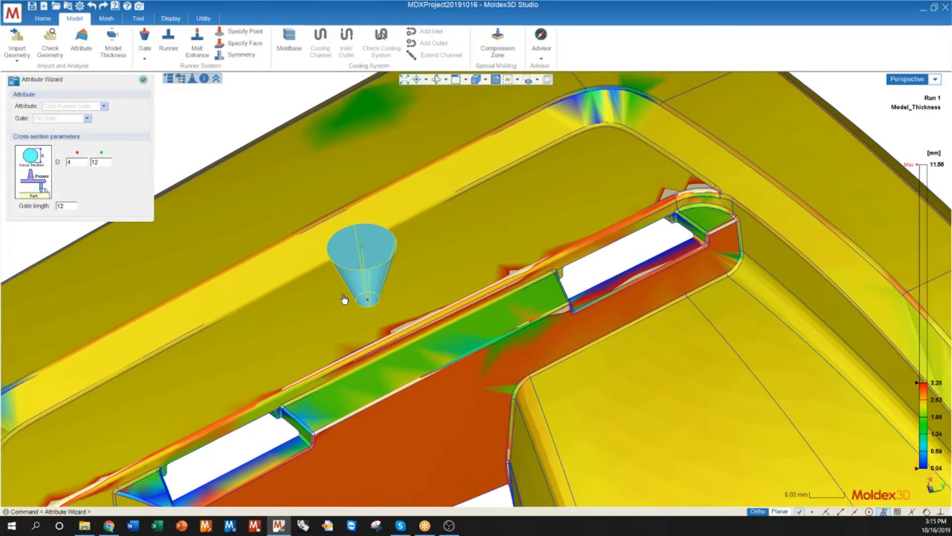
scroll(364, 299, "up", 8)
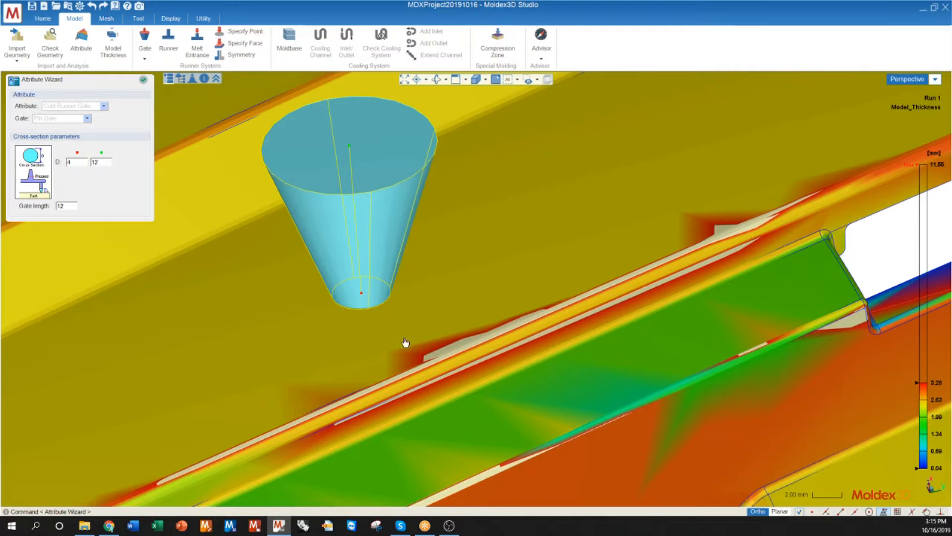
scroll(337, 286, "down", 2)
scroll(341, 288, "down", 6)
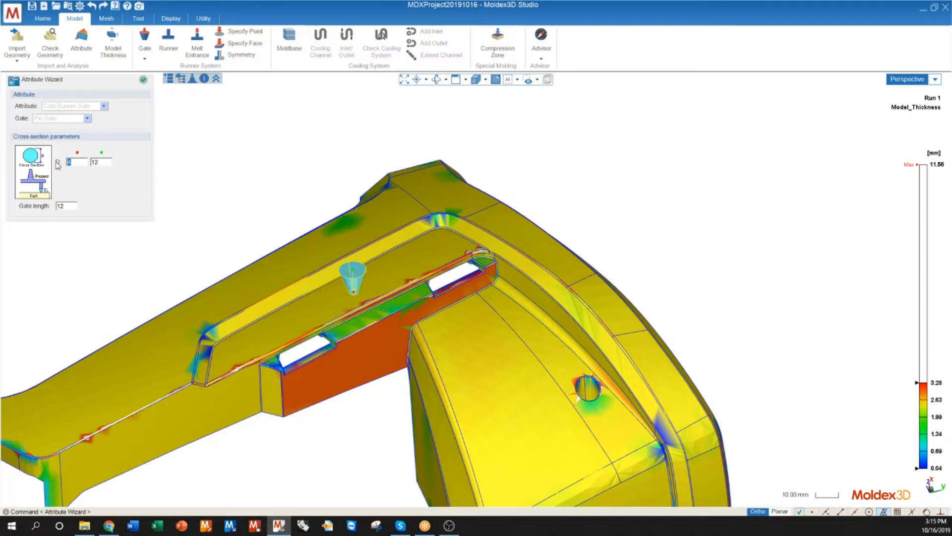
Step: Compare the pin gate's two end-diameter parameters with its wide and narrow ends on the model
double_click(103, 162)
scroll(374, 277, "up", 6)
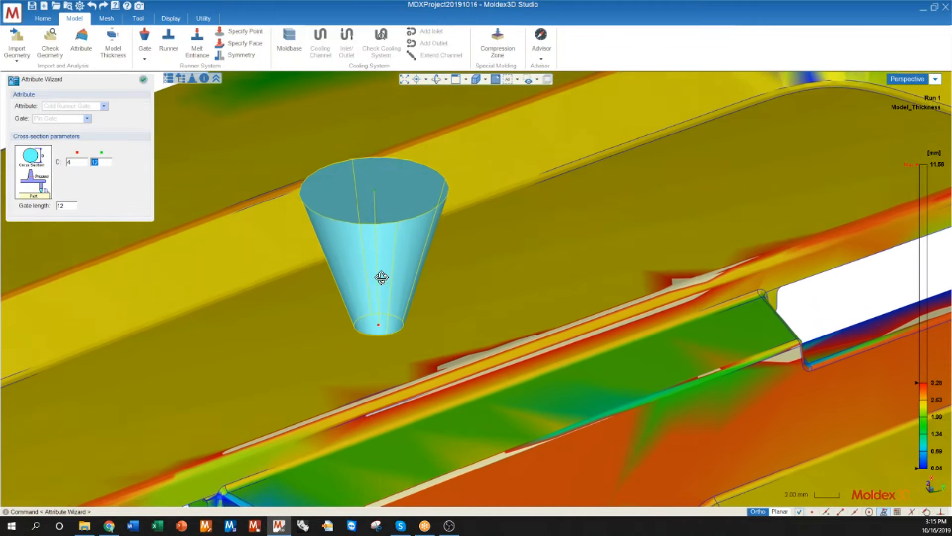
middle_click_drag(381, 278, 385, 283)
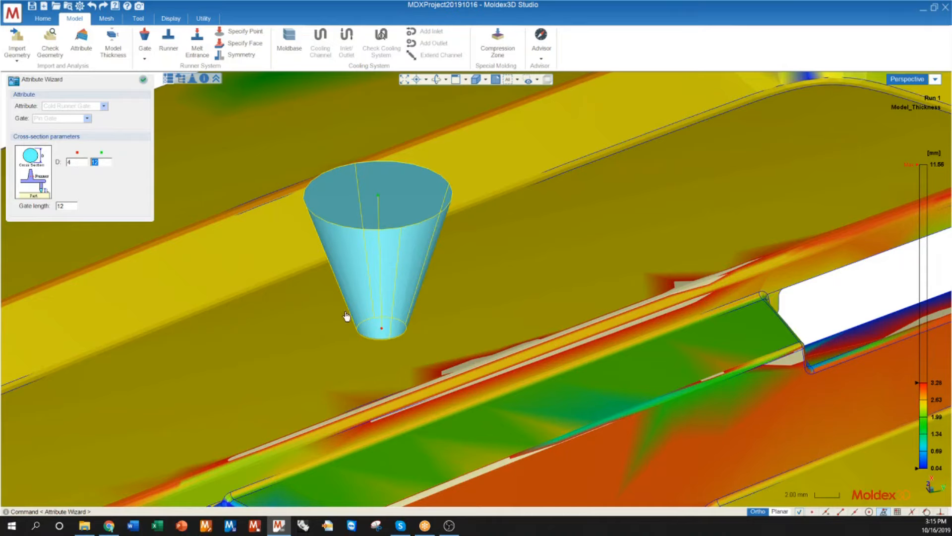
left_click(77, 165)
scroll(335, 342, "down", 5)
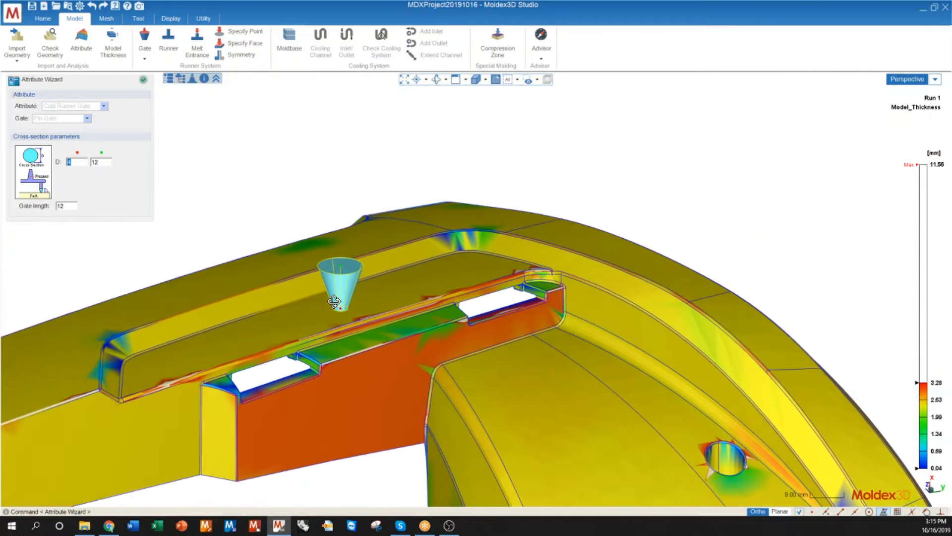
middle_click_drag(334, 302, 308, 325)
scroll(87, 234, "down", 3)
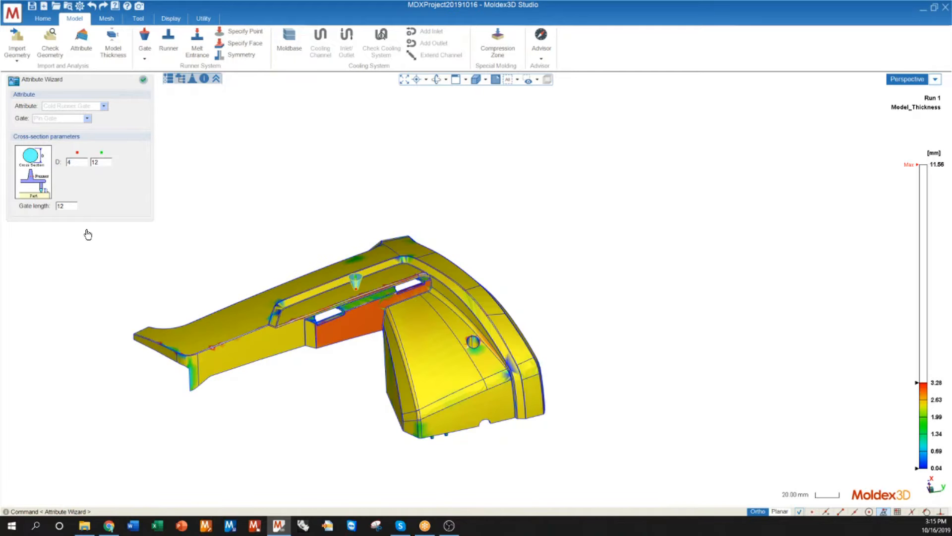
mouse_move(452, 296)
middle_mouse_down()
mouse_move(454, 362)
mouse_move(480, 252)
mouse_move(502, 266)
mouse_move(419, 279)
mouse_move(439, 293)
middle_mouse_up()
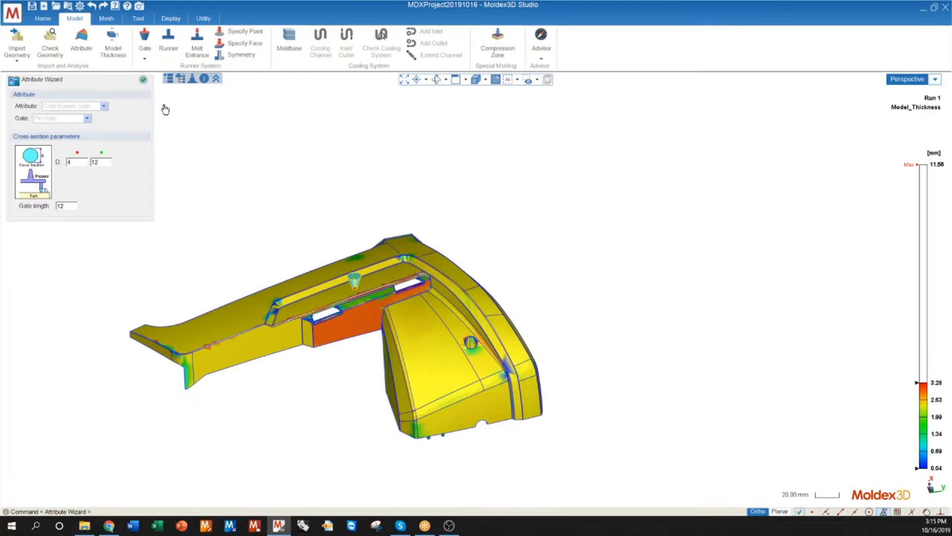
Step: Accept the pin gate with end diameters of 4 and 12 and a gate length of 12, and finish the Gate Wizard
left_click(144, 59)
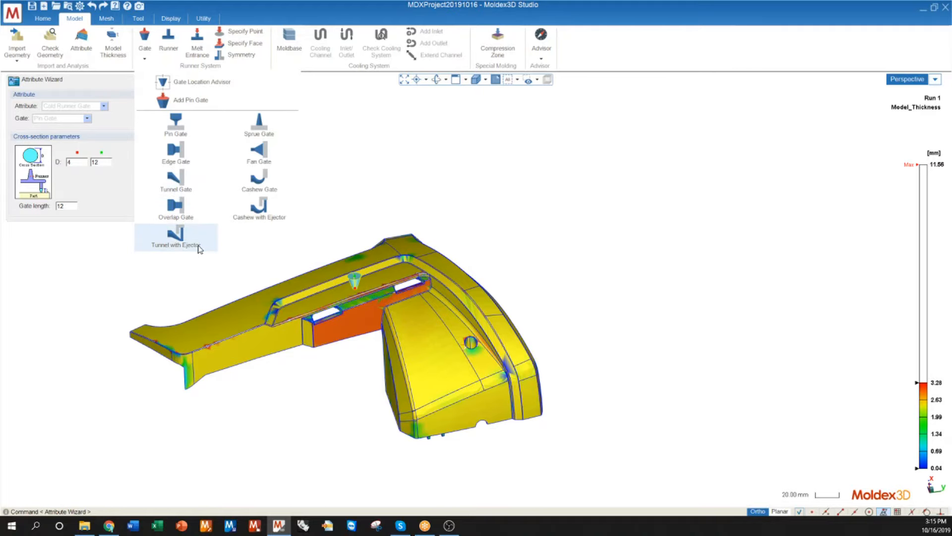
left_click(176, 123)
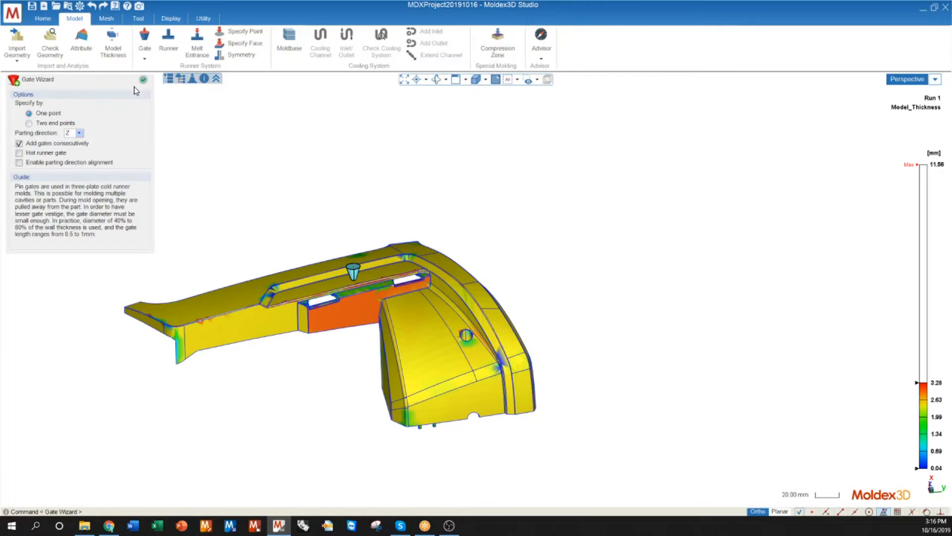
left_click(143, 79)
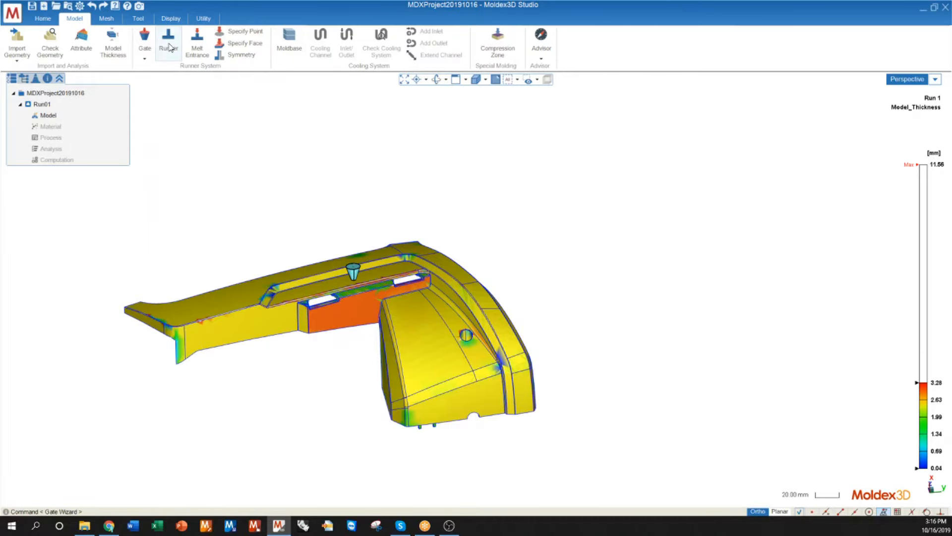
Step: Start the Runner Wizard and set the parting direction to the X axis so the sprue stands upright above the gate
left_click(169, 43)
middle_click_drag(699, 223, 364, 351)
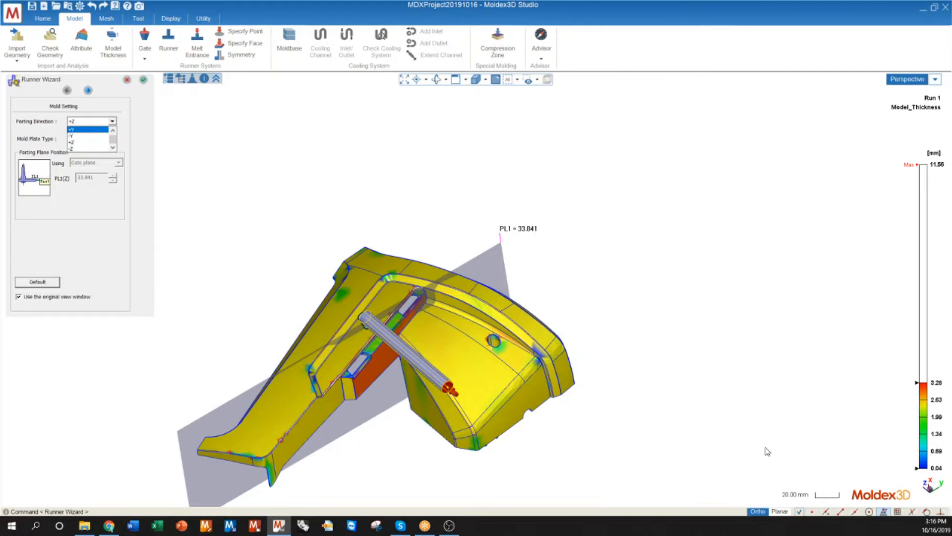
left_click(113, 131)
left_click(113, 131)
left_click(81, 137)
middle_click_drag(383, 330, 314, 312)
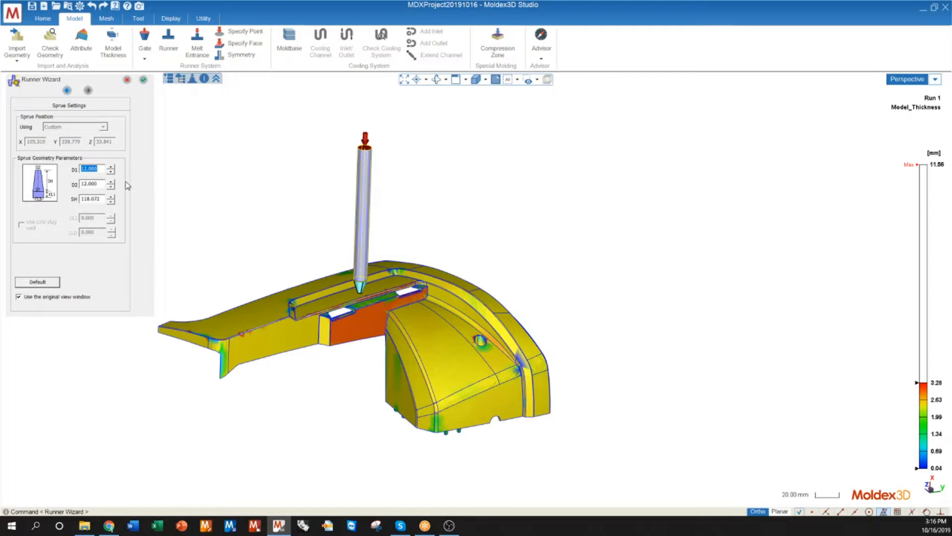
Step: Accept the sprue with both end diameters at 12 and a height of 118.072, and finish the Runner Wizard
middle_click_drag(283, 222, 353, 233)
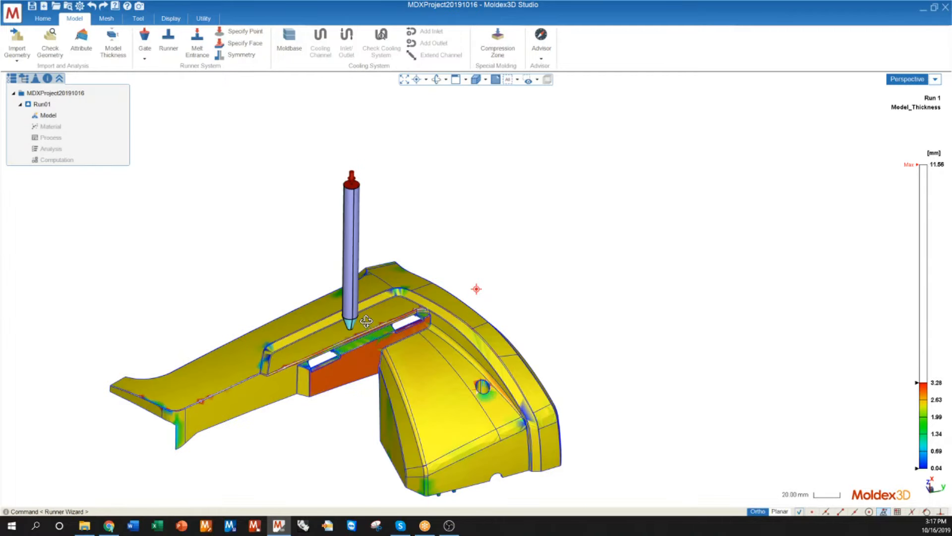
middle_click_drag(363, 274, 363, 293)
scroll(363, 296, "down", 3)
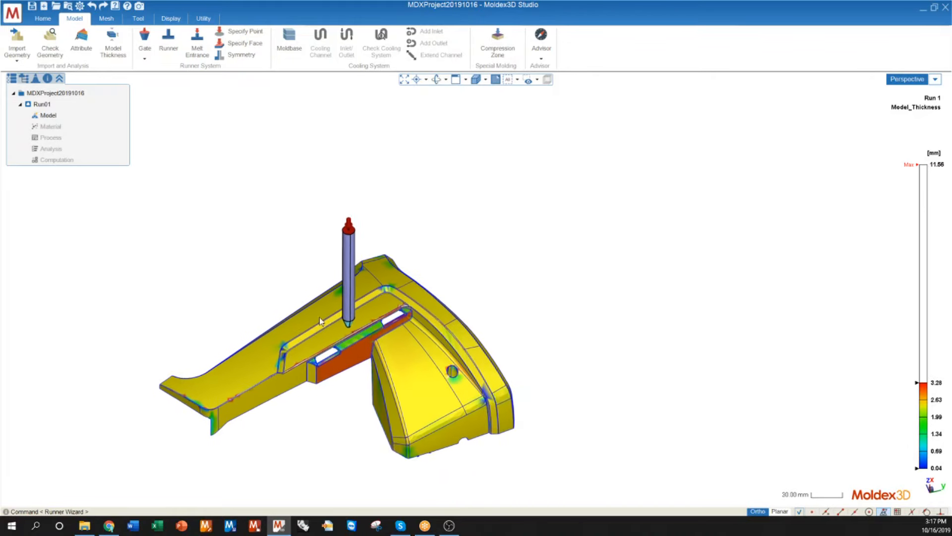
middle_click_drag(323, 319, 293, 319)
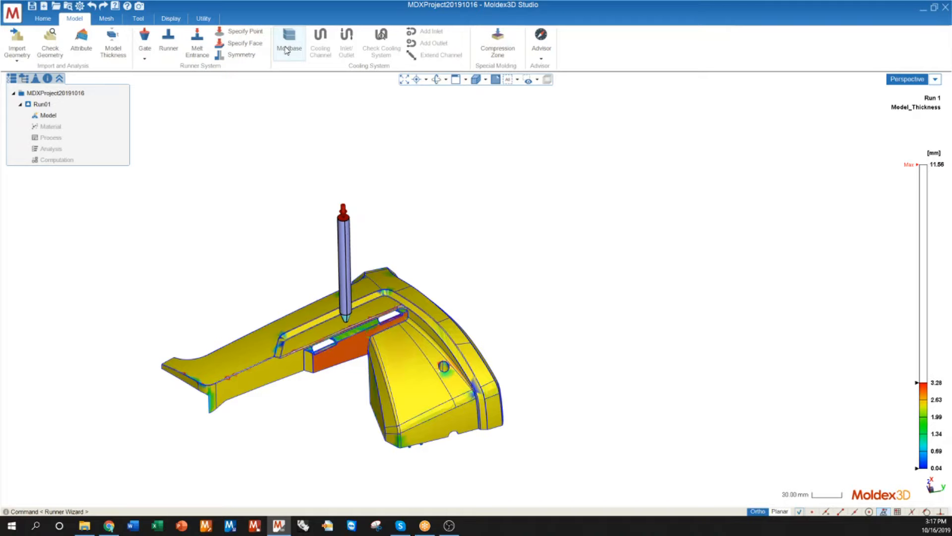
Step: Create a moldbase with X Axis parting direction, length, width and overall height of 553.5, and cavity and core heights of 276.7
left_click(288, 45)
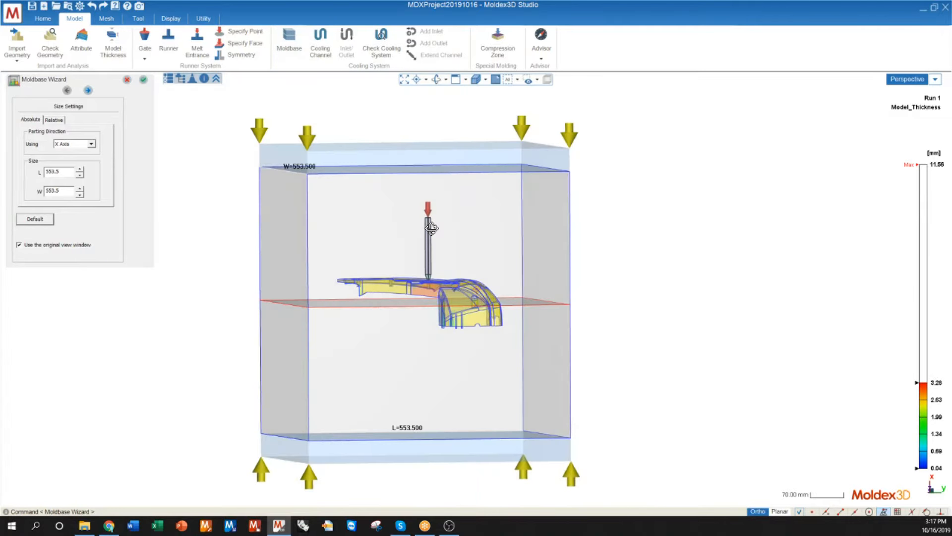
middle_click_drag(432, 228, 463, 312)
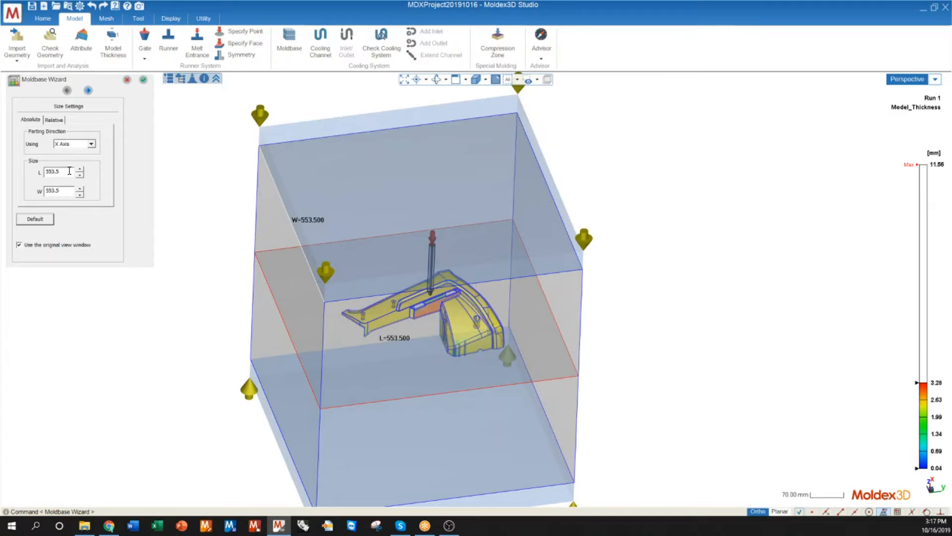
middle_click_drag(333, 230, 340, 358)
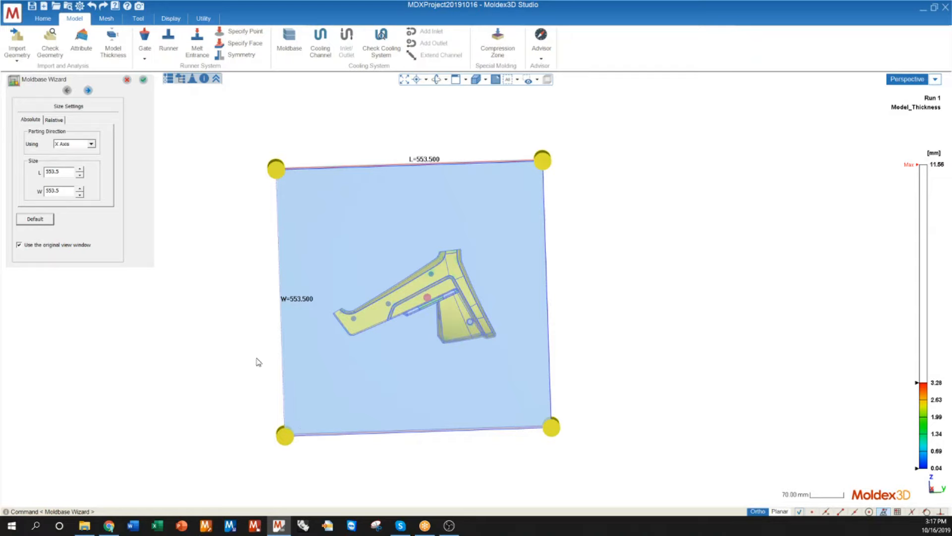
left_click(88, 91)
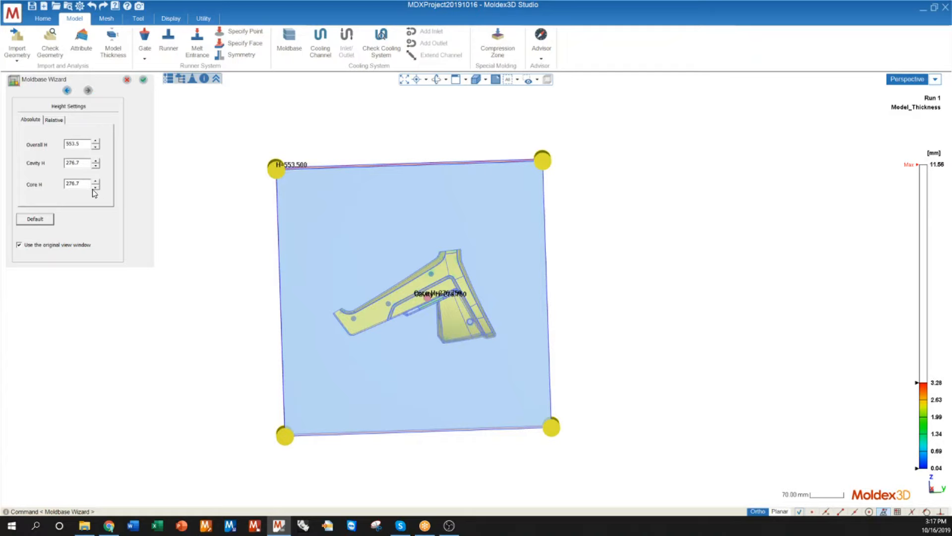
middle_click_drag(329, 414, 312, 198)
left_click(143, 79)
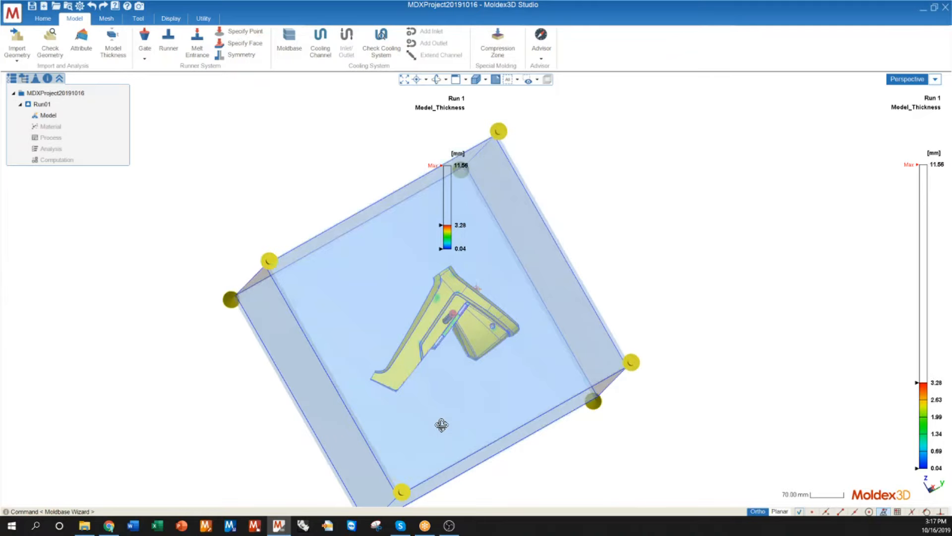
middle_click_drag(442, 425, 415, 339)
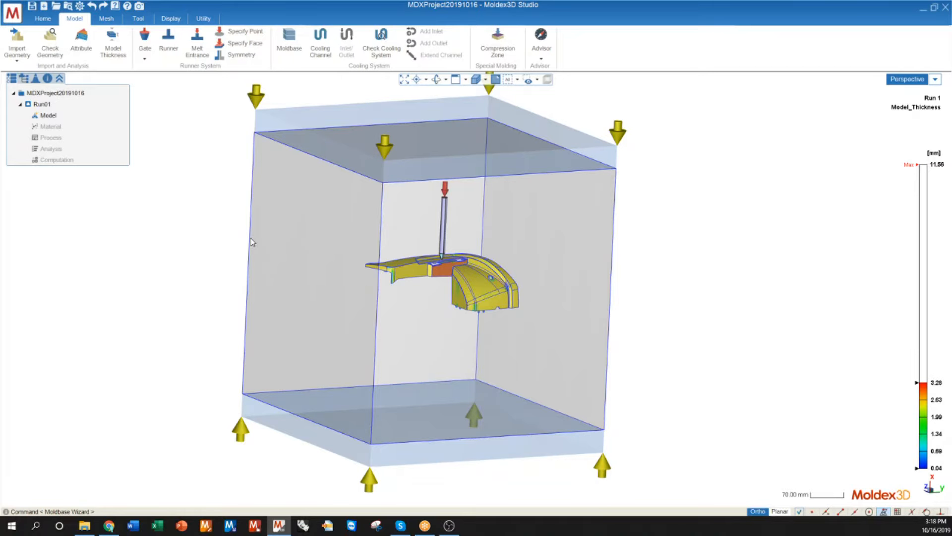
Step: Start the cooling channel layout, preview the Z-Axis channel direction and keep the Y-Axis direction
middle_click_drag(253, 243, 252, 290)
scroll(253, 291, "down", 2)
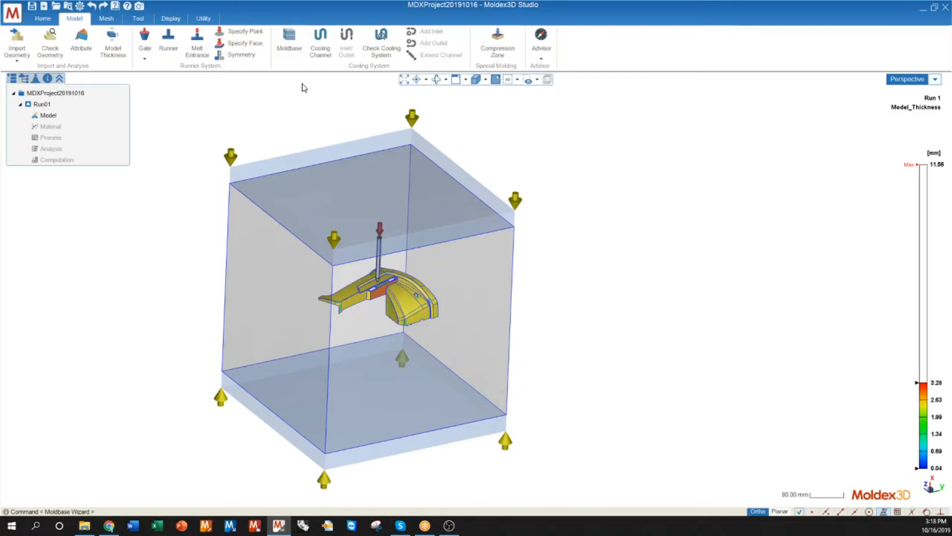
left_click(321, 44)
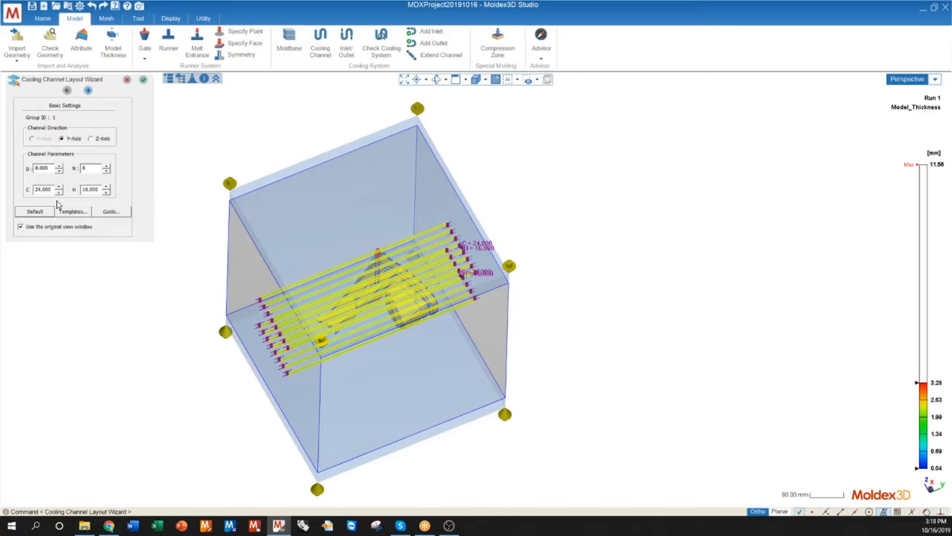
middle_click_drag(185, 192, 305, 316)
scroll(302, 277, "up", 3)
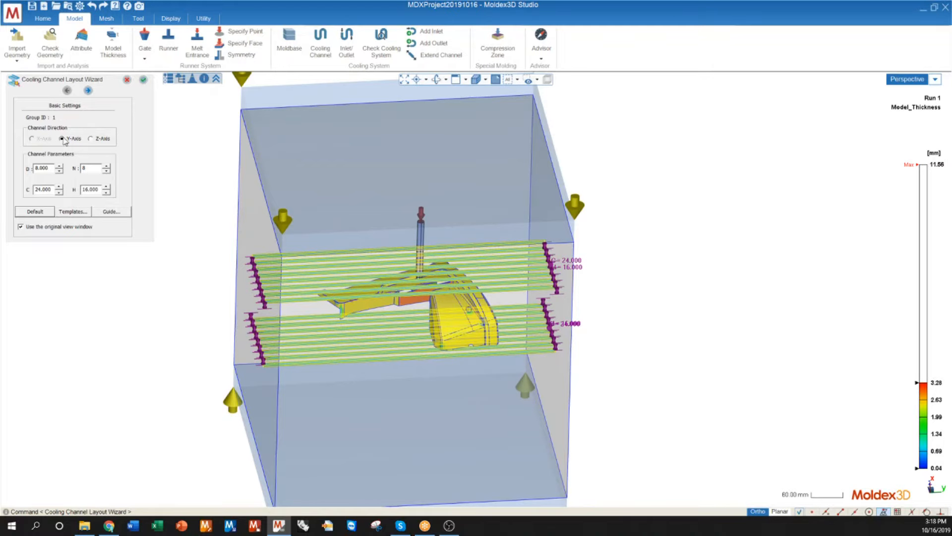
left_click(91, 139)
left_click(64, 139)
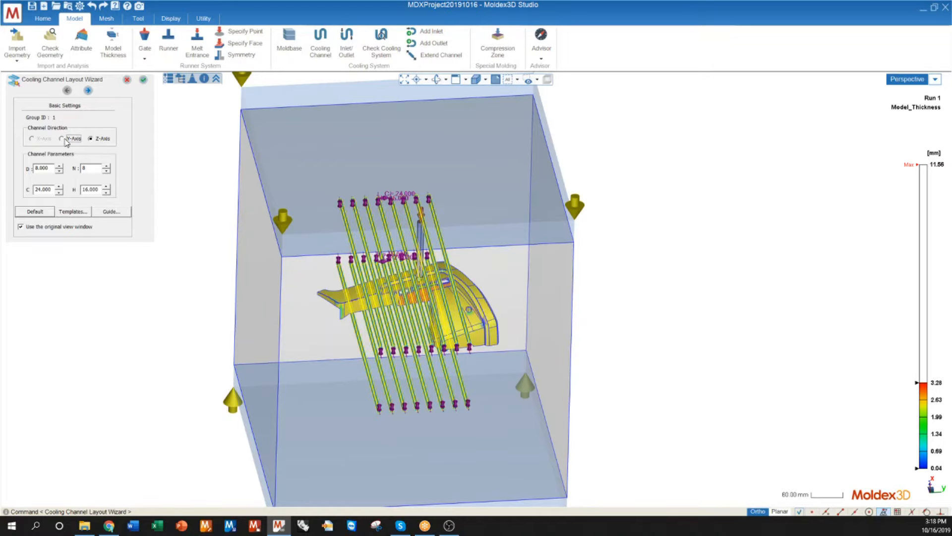
Step: Try a larger cooling channel diameter of 11 and return it to 8
middle_click_drag(365, 310, 444, 287)
scroll(300, 309, "up", 3)
scroll(306, 303, "up", 3)
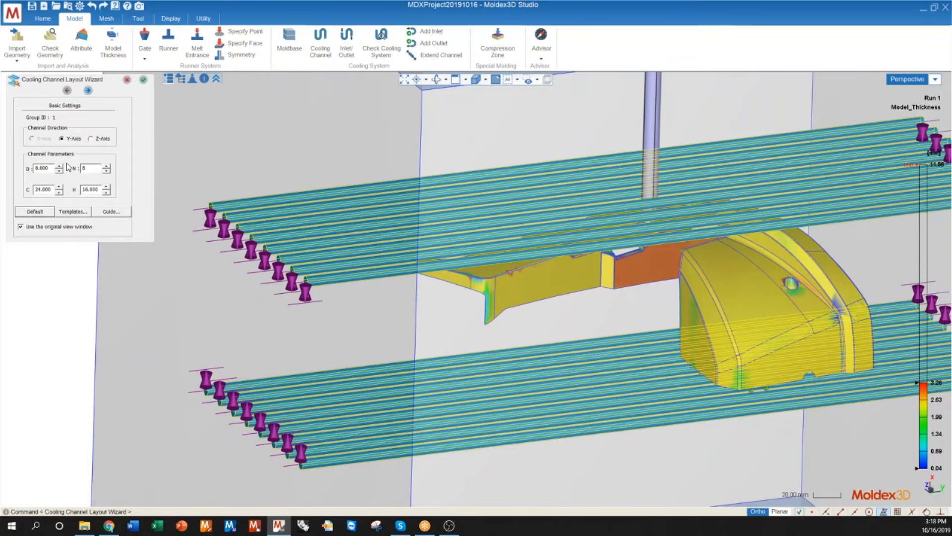
left_click(59, 166)
left_click(59, 167)
left_click(59, 166)
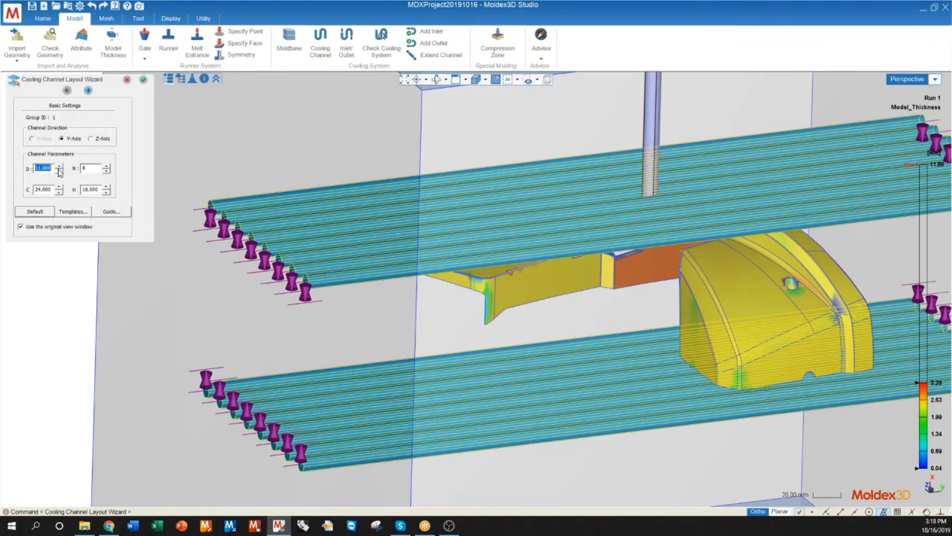
left_click(59, 172)
left_click(59, 172)
left_click(59, 172)
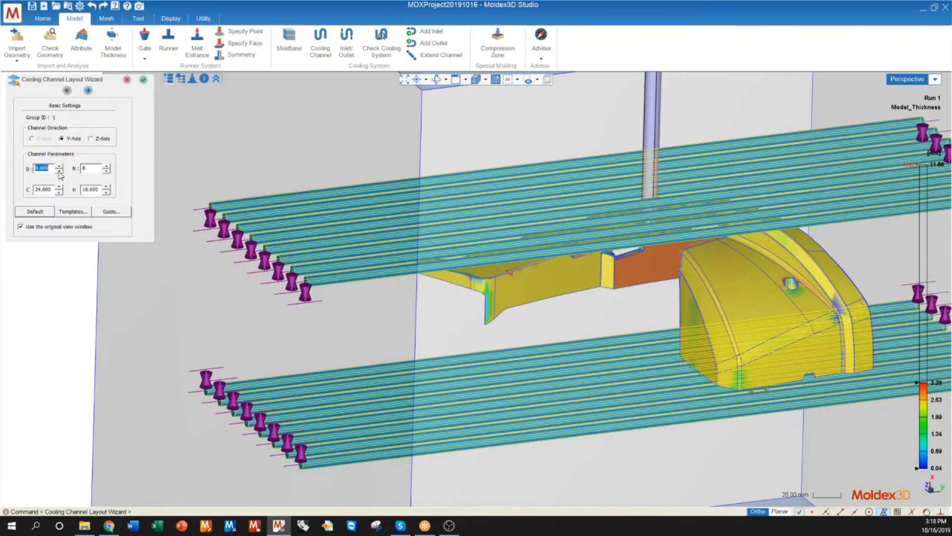
Step: Set the number of cooling channels per layer to 4 and the channel spacing C to 60
left_click(106, 171)
left_click(106, 171)
left_click(107, 172)
left_click(107, 171)
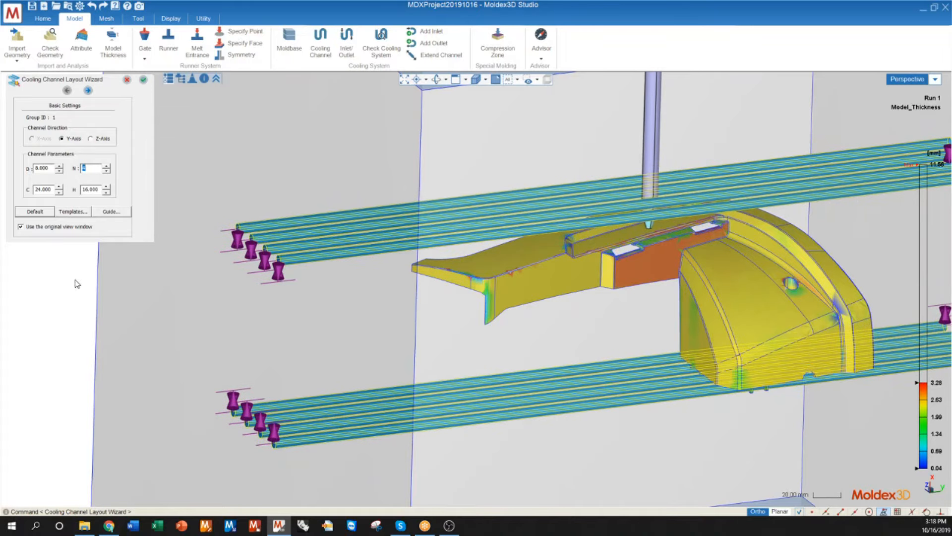
double_click(49, 191)
type("60")
key("Tab")
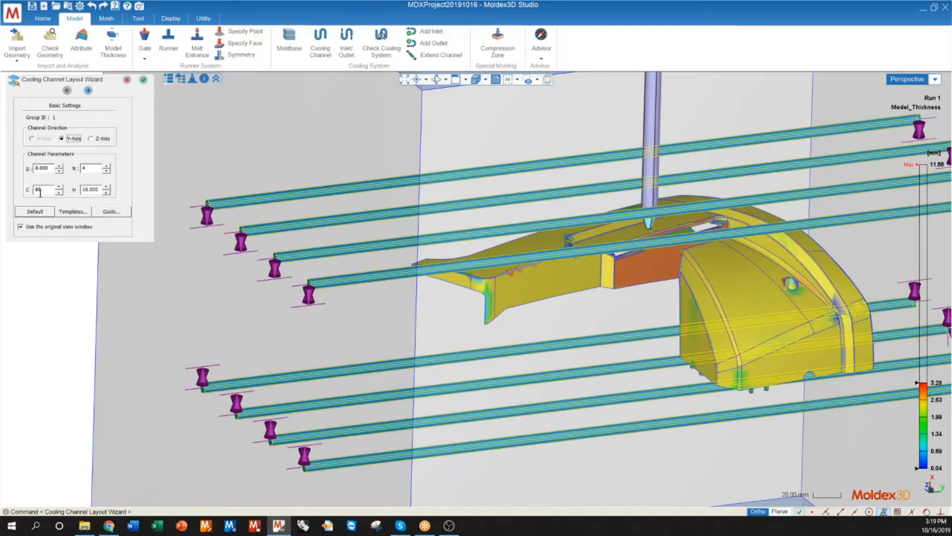
scroll(308, 343, "down", 5)
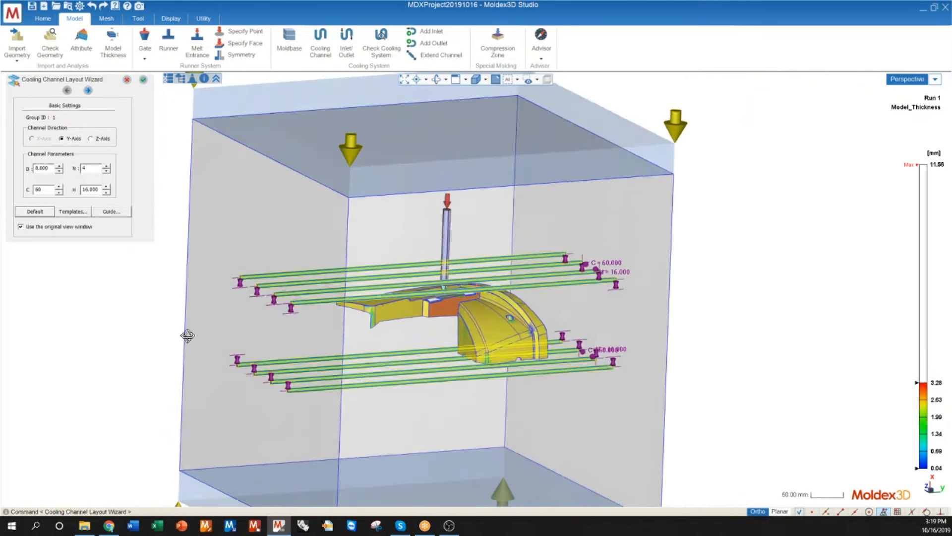
Step: Set the distance H between the part and the cooling channels to 30
middle_click_drag(188, 336, 507, 317)
double_click(94, 189)
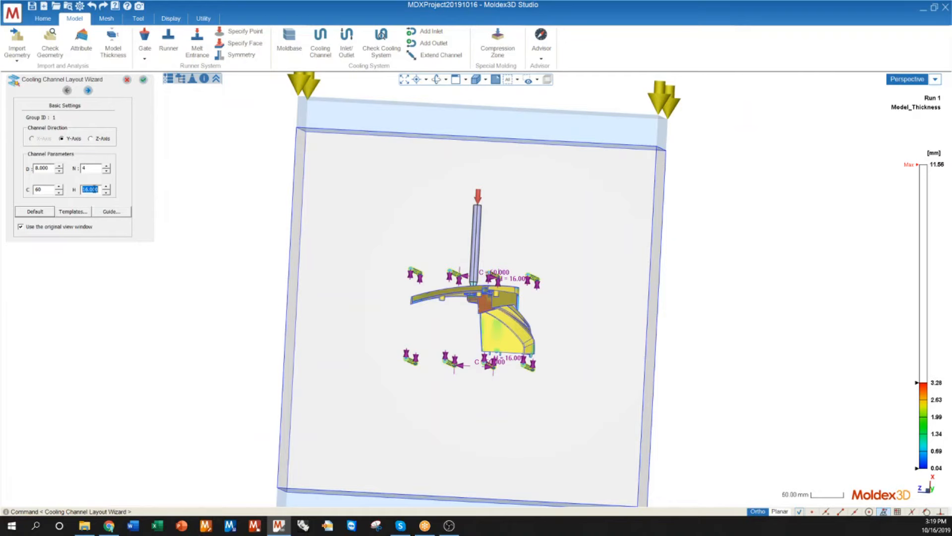
type("30")
key("Return")
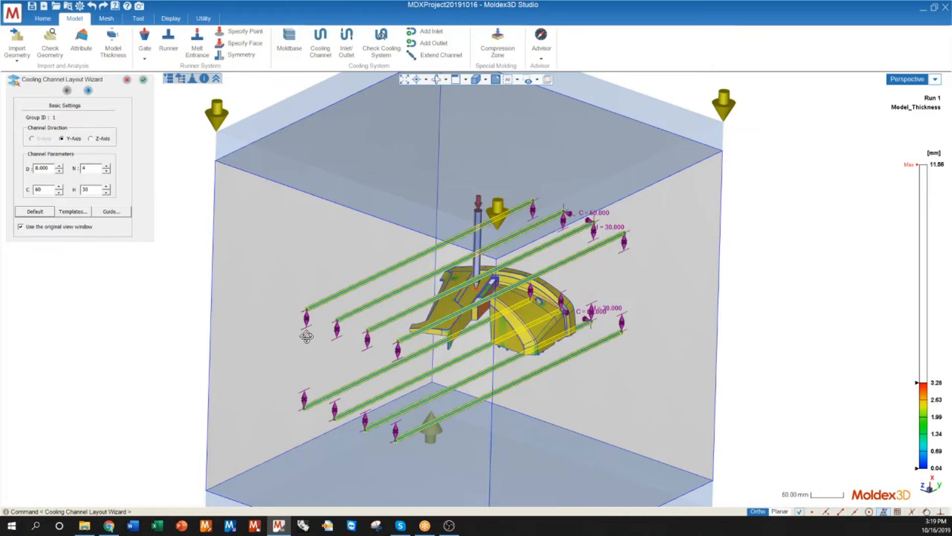
middle_click_drag(306, 337, 306, 348)
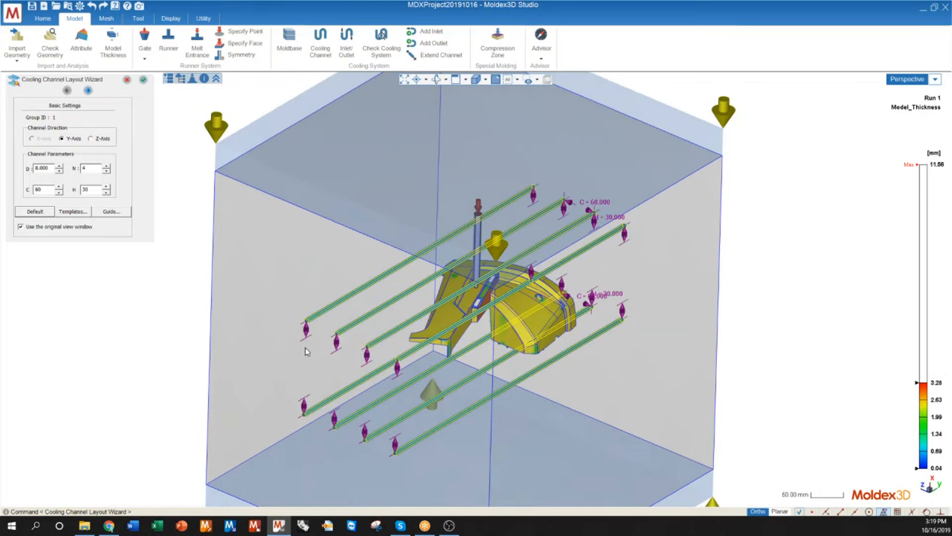
Step: Enable the connect operation in the advanced cooling settings and link the lines using channels with LP 54.038 instead of hoses
left_click(87, 92)
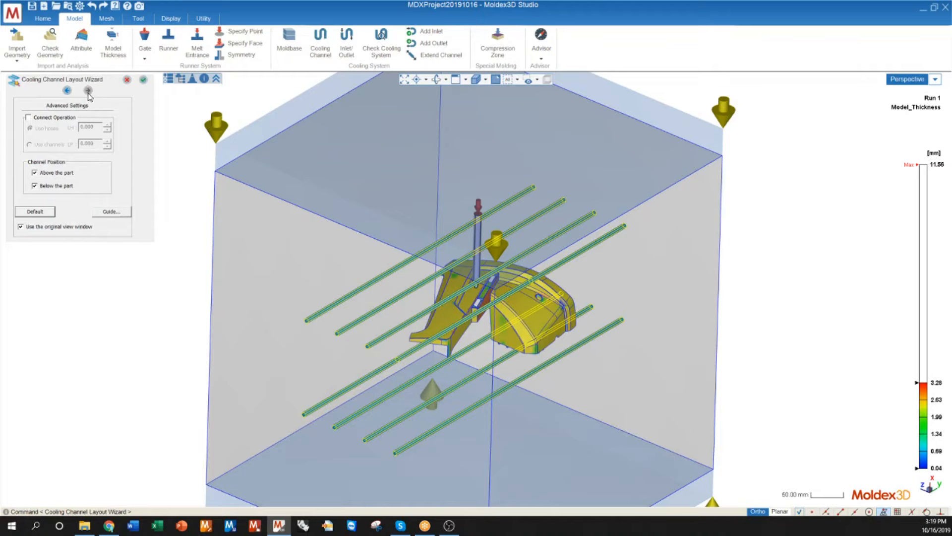
left_click(28, 118)
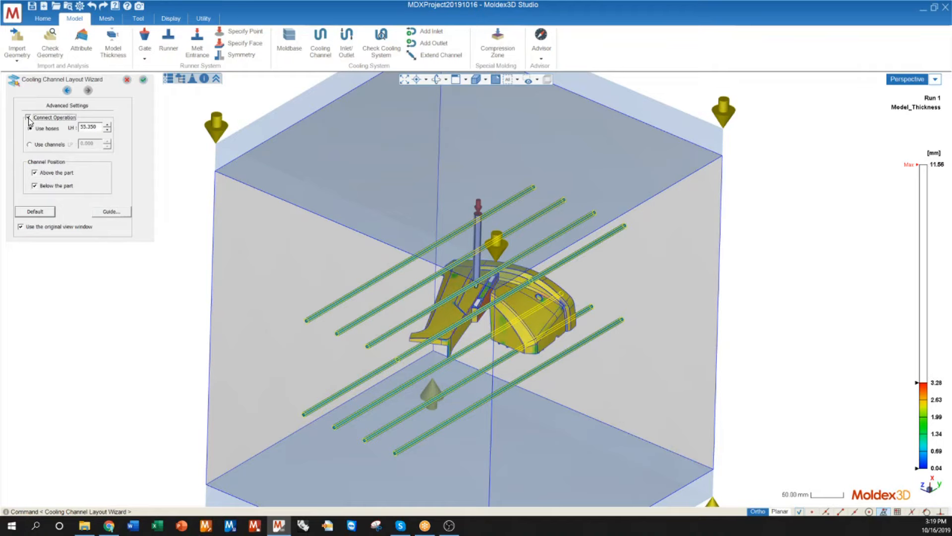
middle_click_drag(382, 337, 427, 243)
middle_click_drag(375, 274, 198, 377)
left_click(38, 147)
middle_click_drag(281, 302, 429, 317)
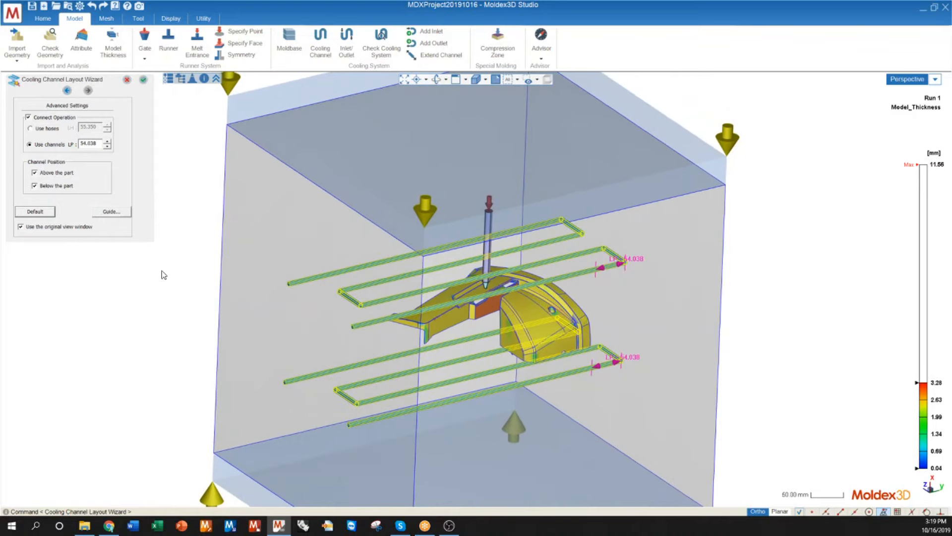
Step: Preview the layout without the cooling channels above the part and restore them
left_click(35, 173)
middle_click_drag(308, 347, 374, 378)
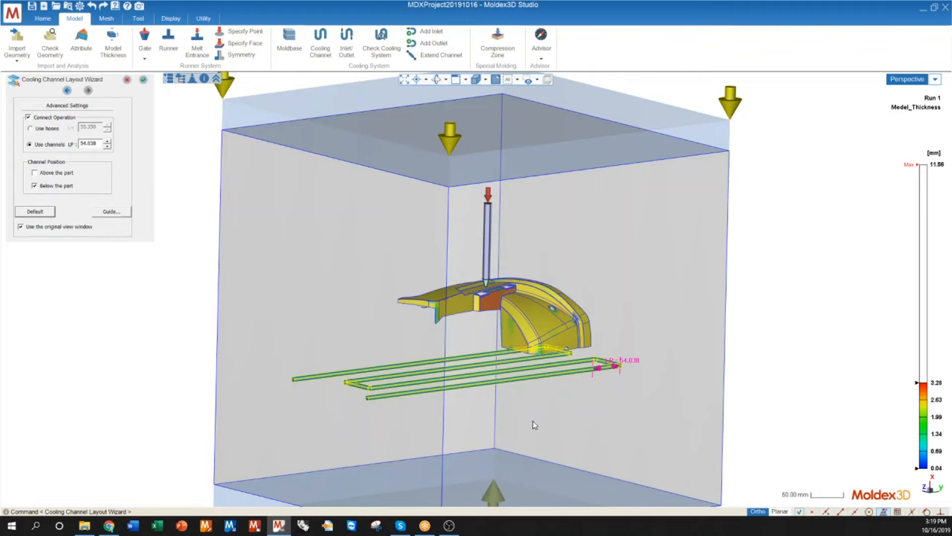
left_click(34, 172)
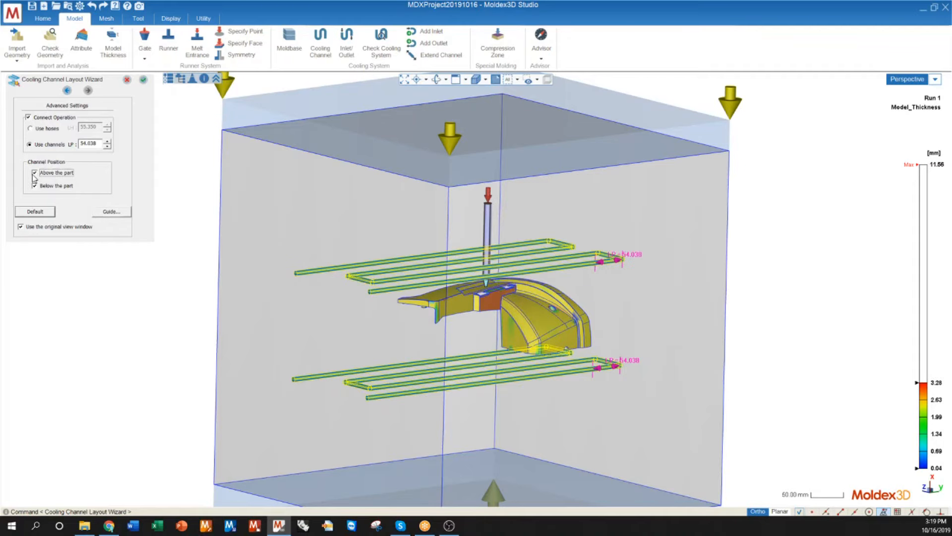
Step: Accept the cooling channel layout and add coolant inlets and outlets to the upper and lower circuits
left_click(144, 80)
middle_click_drag(383, 323, 381, 350)
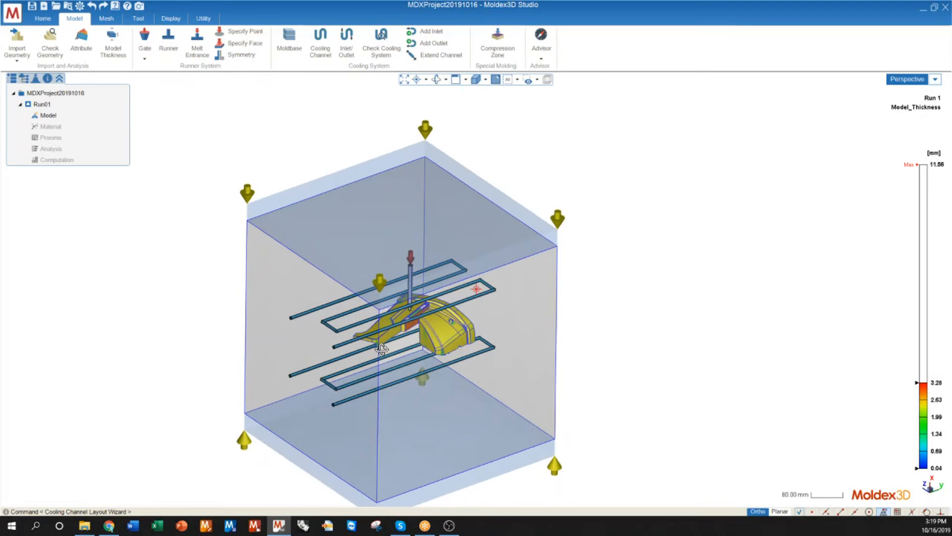
left_click(343, 53)
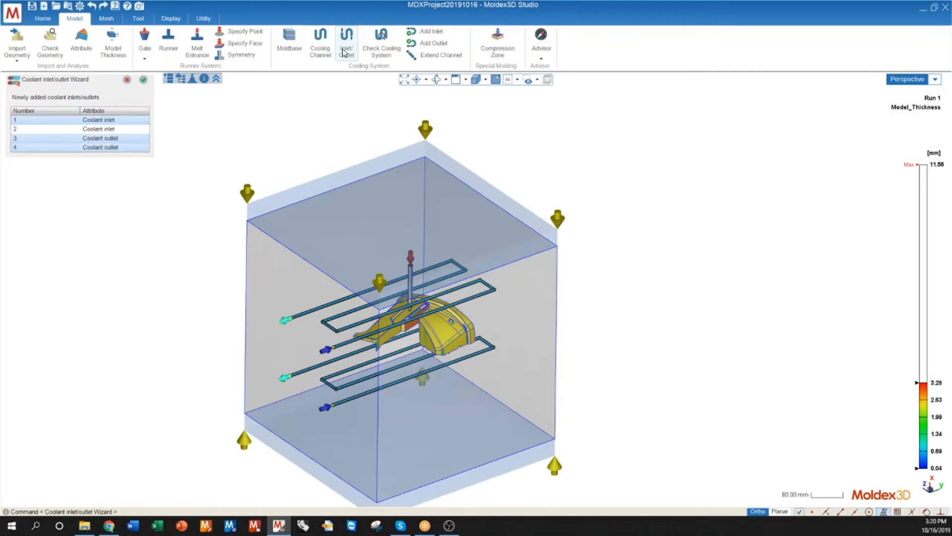
scroll(332, 342, "up", 5)
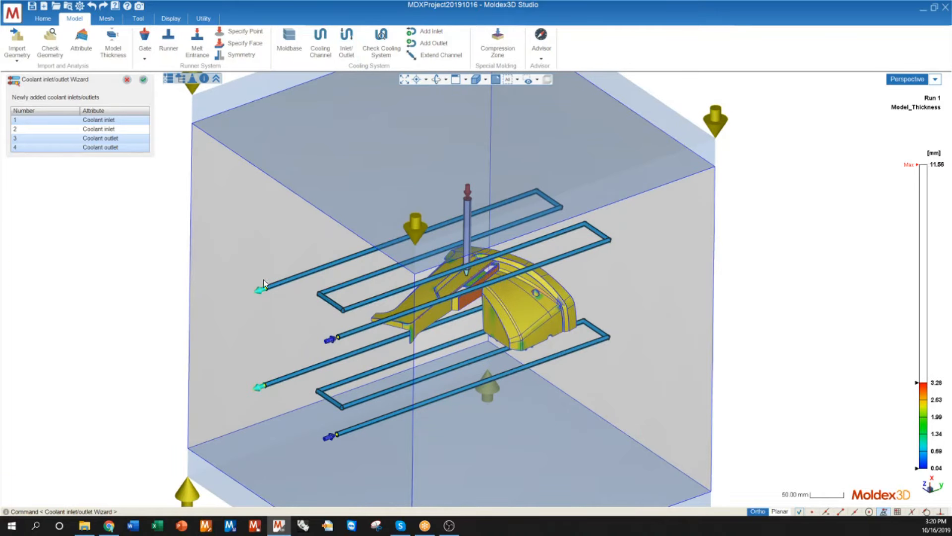
Step: Run the cooling system check and bring up the meshing tools
left_click(380, 42)
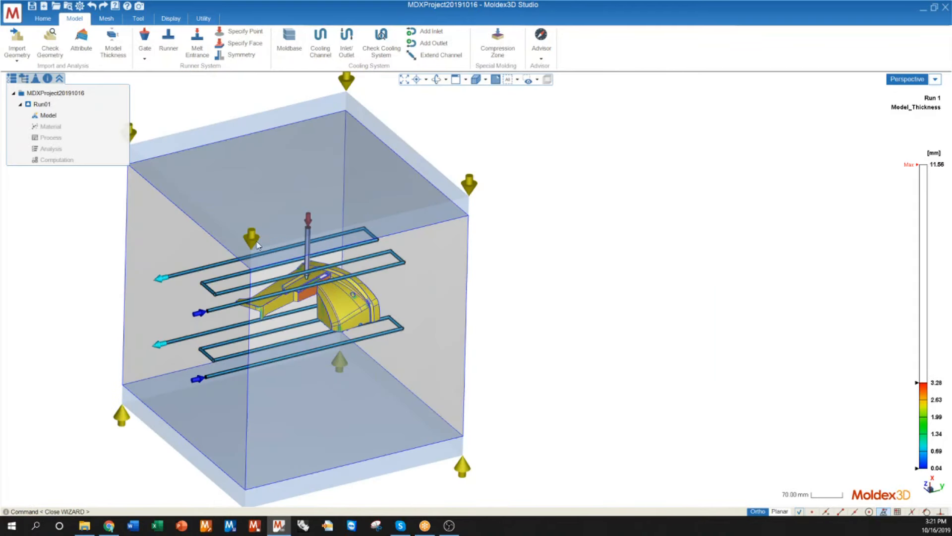
middle_click_drag(263, 244, 215, 180)
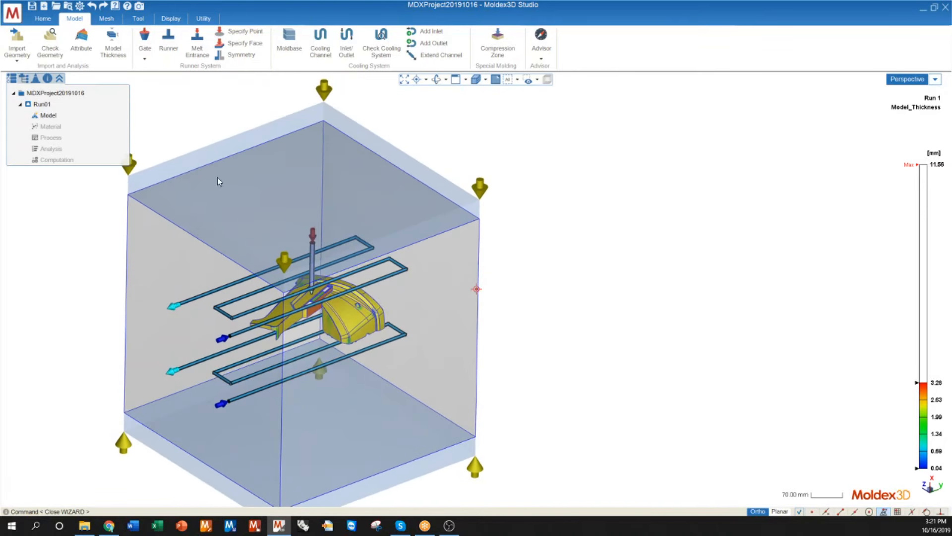
left_click(106, 20)
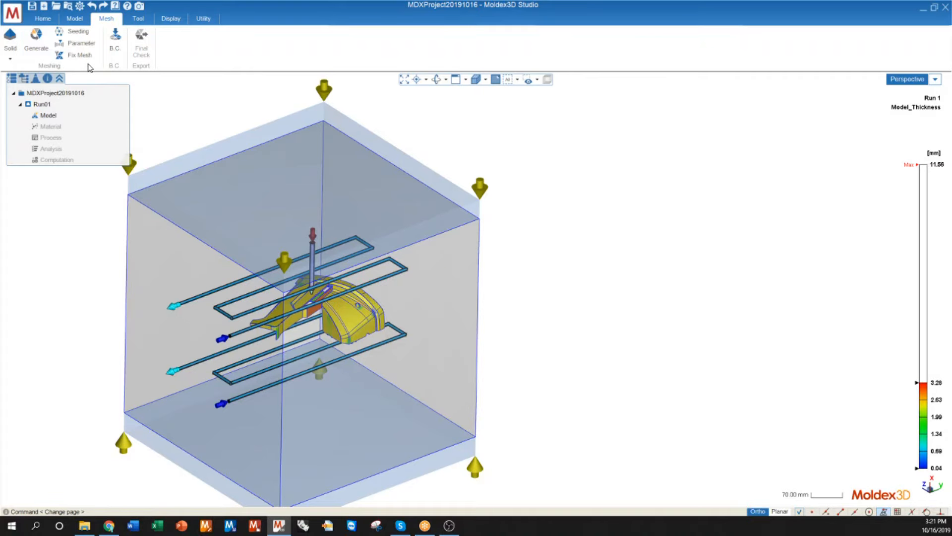
Step: Generate the surface and solid meshes for the part, runner, cooling channels and moldbase
scroll(310, 220, "down", 2)
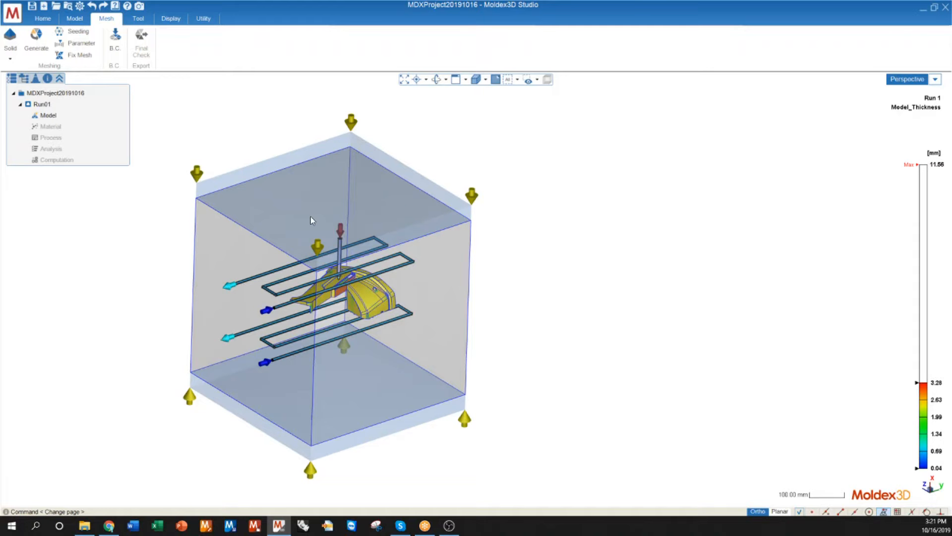
left_click(36, 43)
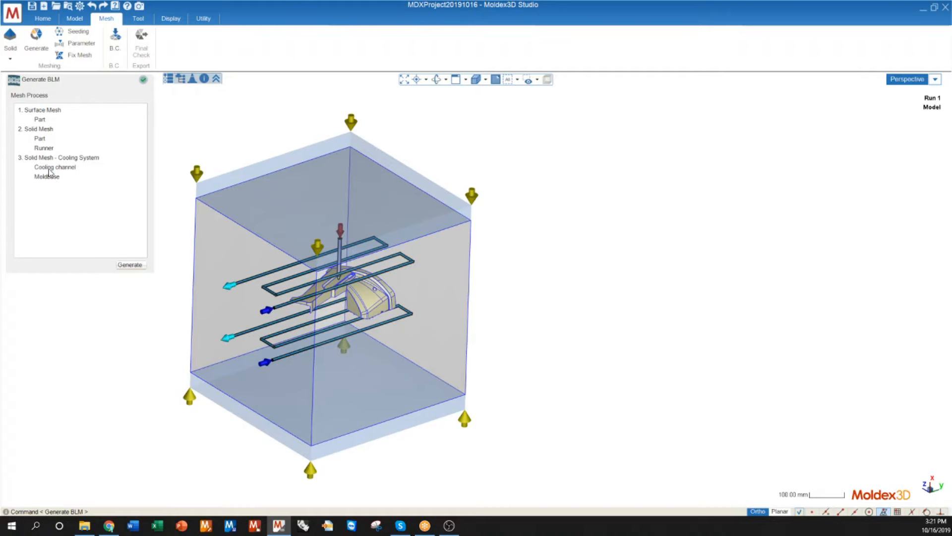
left_click(135, 266)
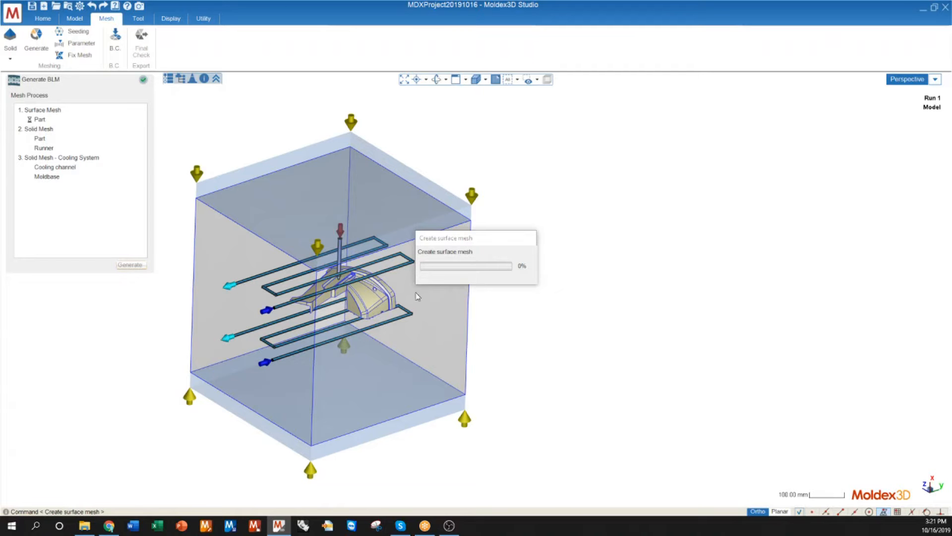
Step: Examine the part's surface mesh and the runner mesh around the gate while mesh generation runs
scroll(367, 278, "up", 3)
scroll(361, 273, "up", 5)
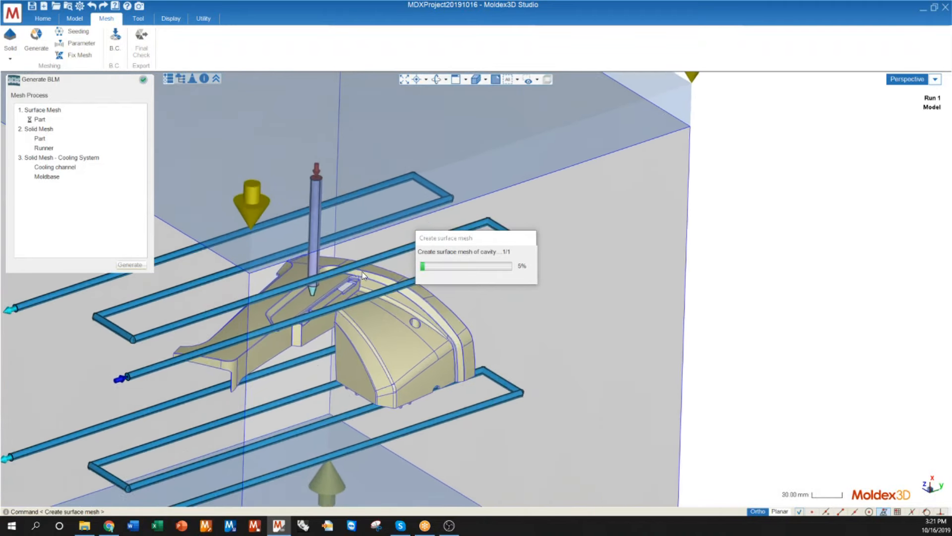
scroll(316, 310, "down", 3)
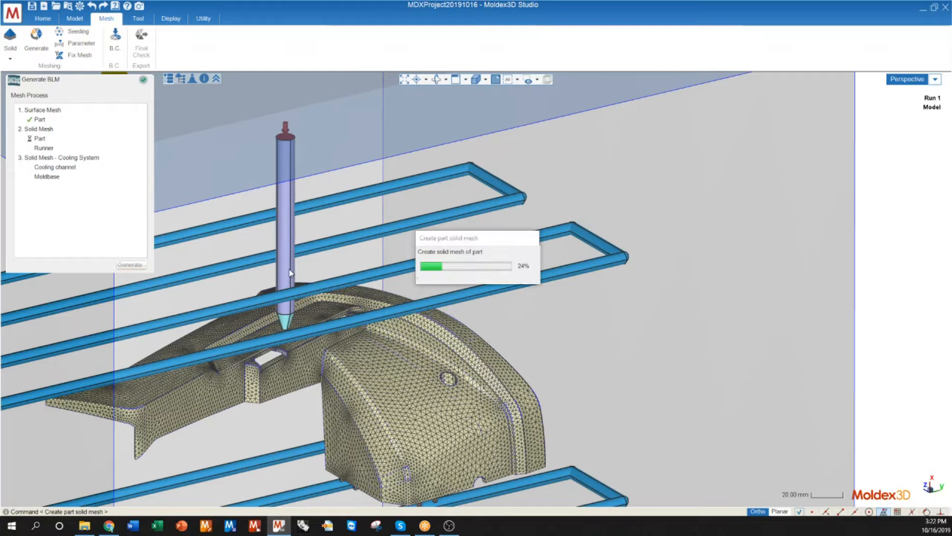
middle_click_drag(346, 345, 212, 408)
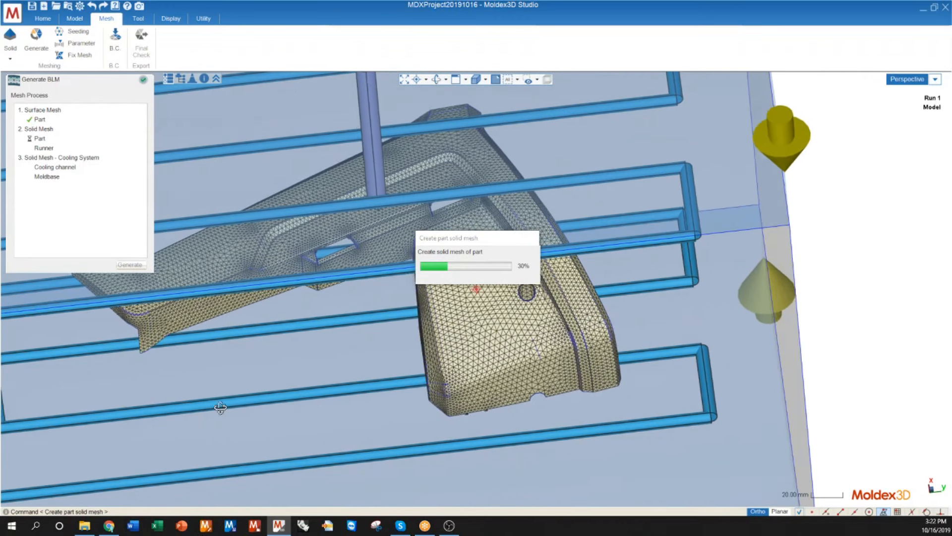
scroll(421, 189, "up", 8)
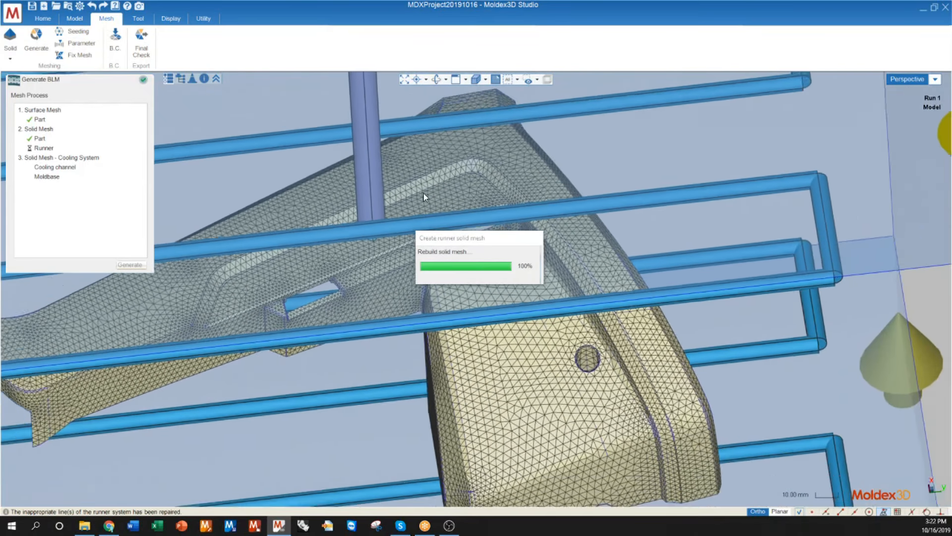
middle_click_drag(423, 197, 375, 226)
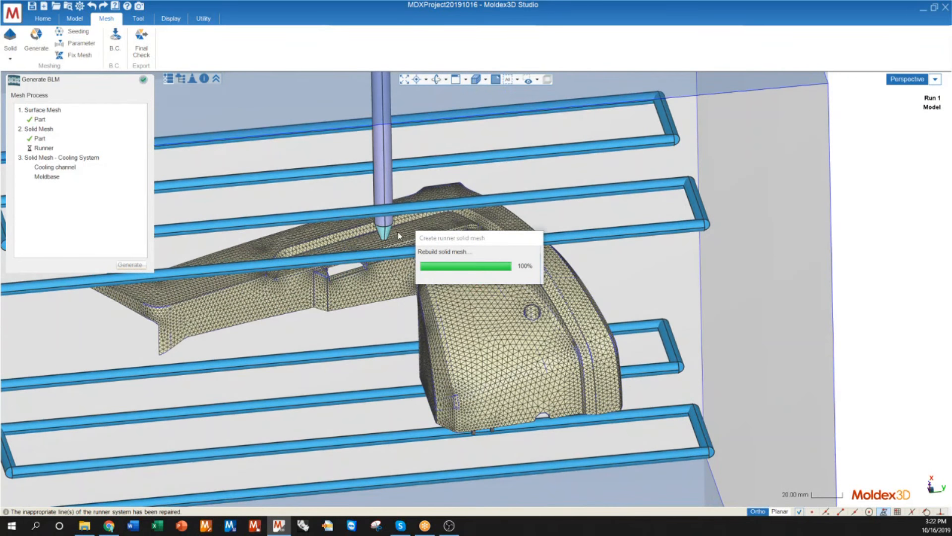
scroll(402, 234, "up", 3)
scroll(402, 234, "up", 6)
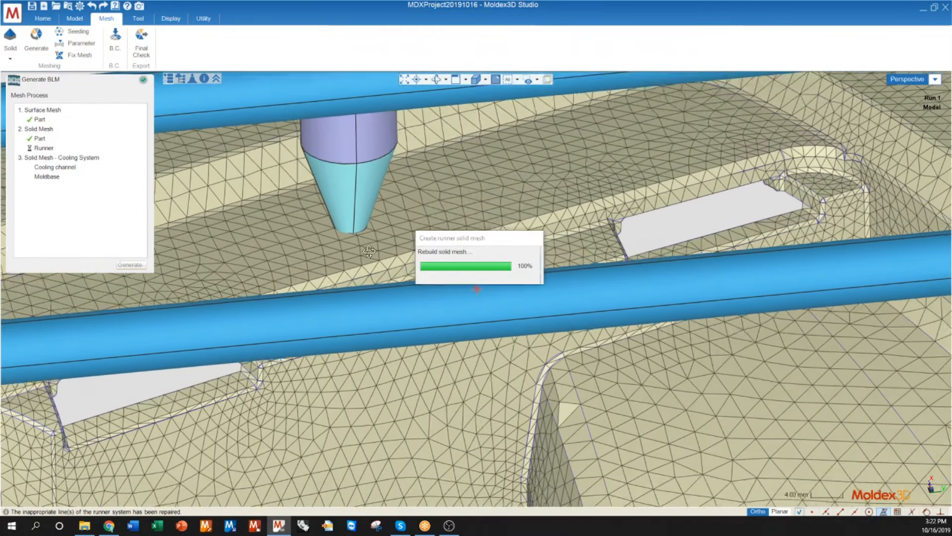
scroll(362, 256, "up", 5)
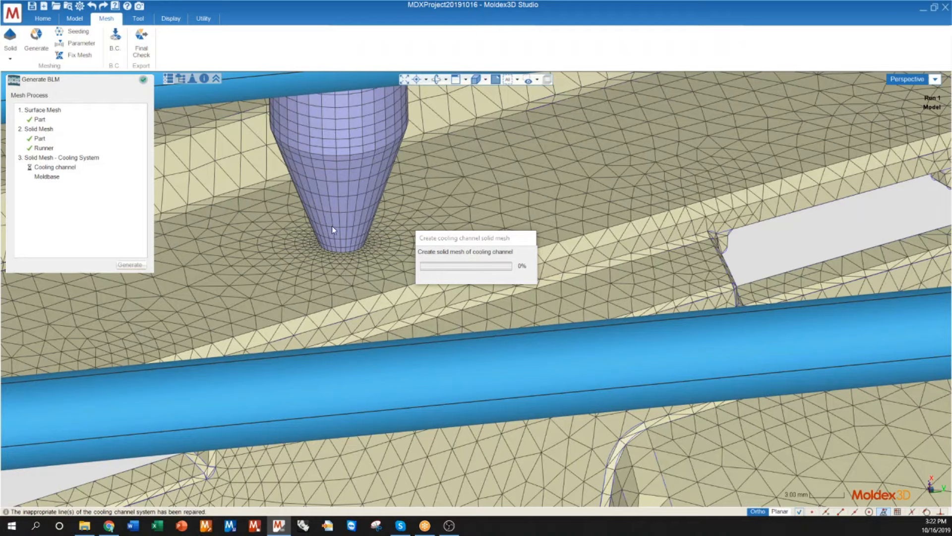
scroll(313, 258, "down", 10)
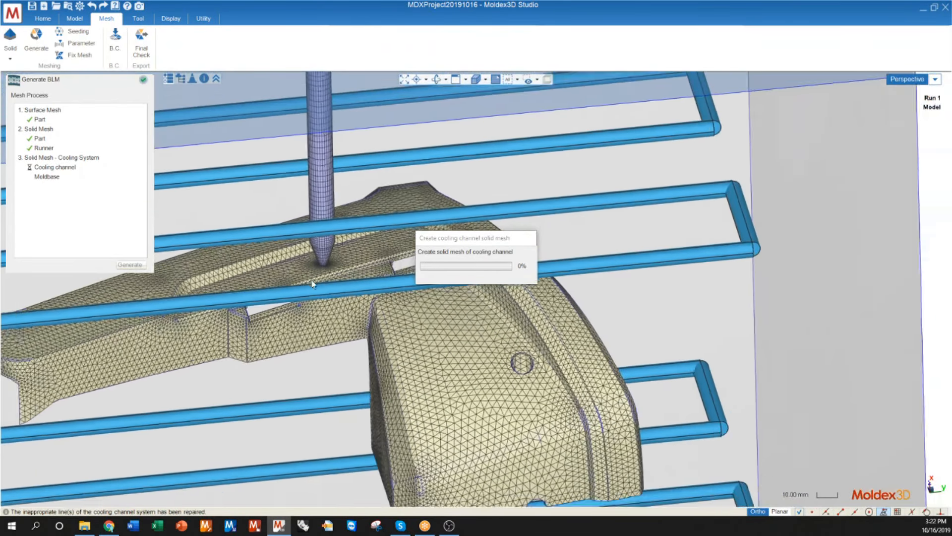
Step: Inspect the cooling channel mesh up close at the upper circuit's coolant inlet and across the whole layout
middle_click_drag(313, 284, 335, 269)
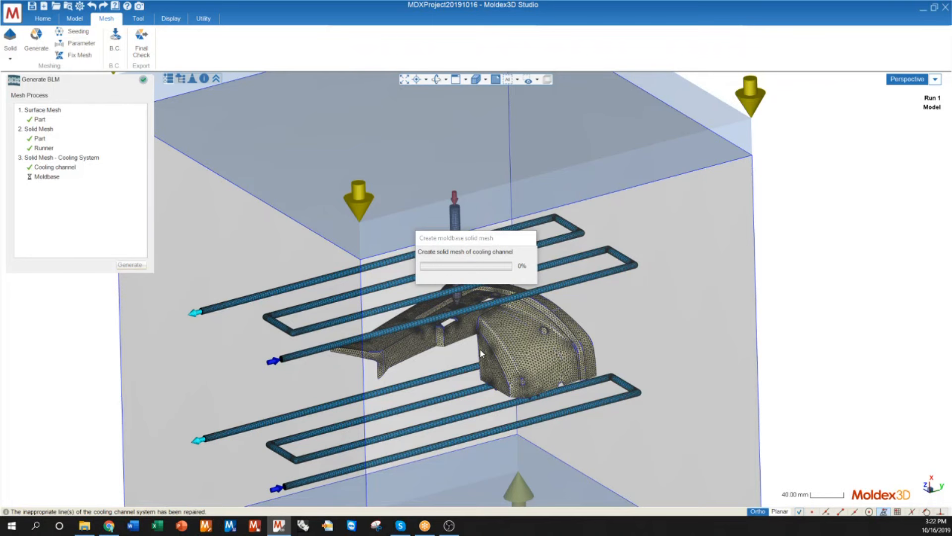
scroll(248, 337, "up", 5)
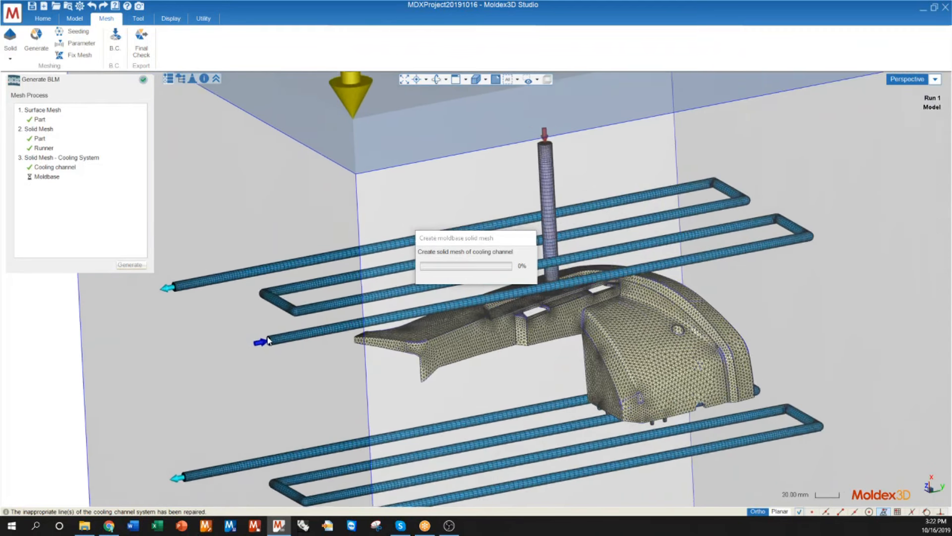
scroll(268, 340, "up", 6)
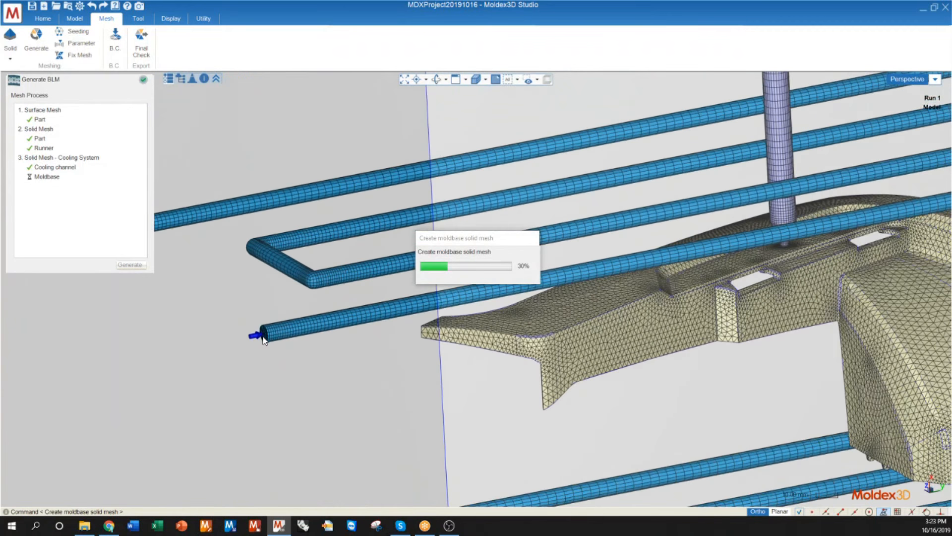
scroll(260, 342, "down", 10)
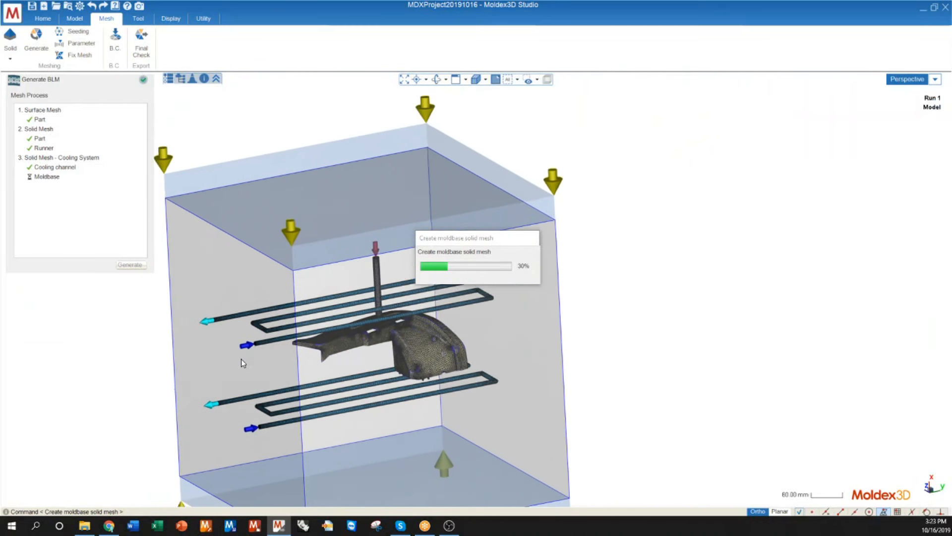
mouse_move(241, 359)
middle_mouse_down()
mouse_move(230, 338)
mouse_move(259, 315)
mouse_move(283, 361)
mouse_move(281, 383)
mouse_move(356, 272)
mouse_move(268, 352)
middle_mouse_up()
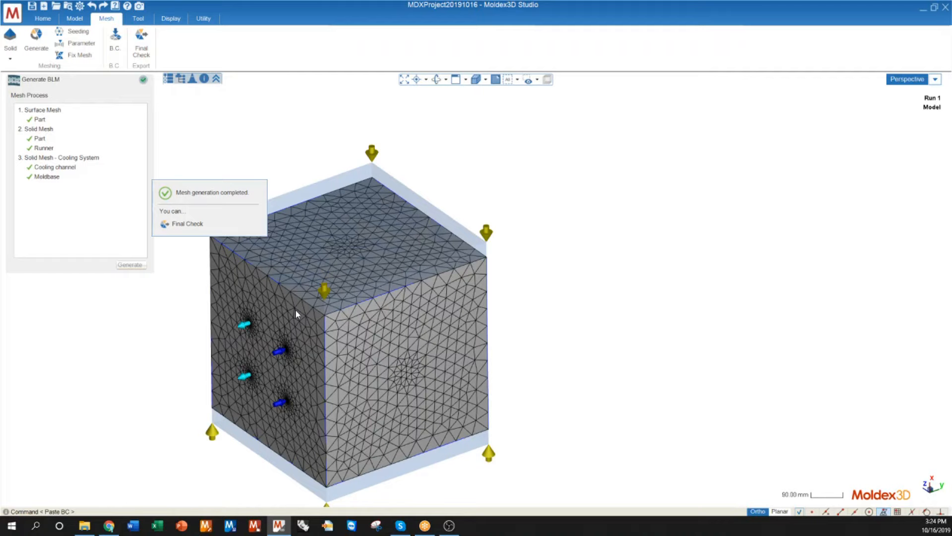
Step: View the meshed moldbase, run the final check to export the mesh and accept the check
scroll(417, 315, "down", 3)
scroll(211, 381, "up", 2)
scroll(250, 372, "up", 1)
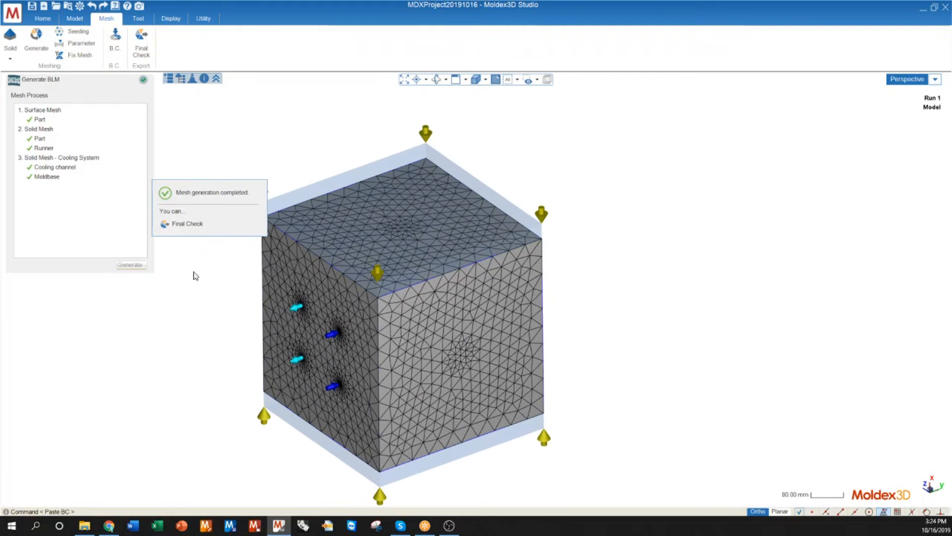
left_click(182, 225)
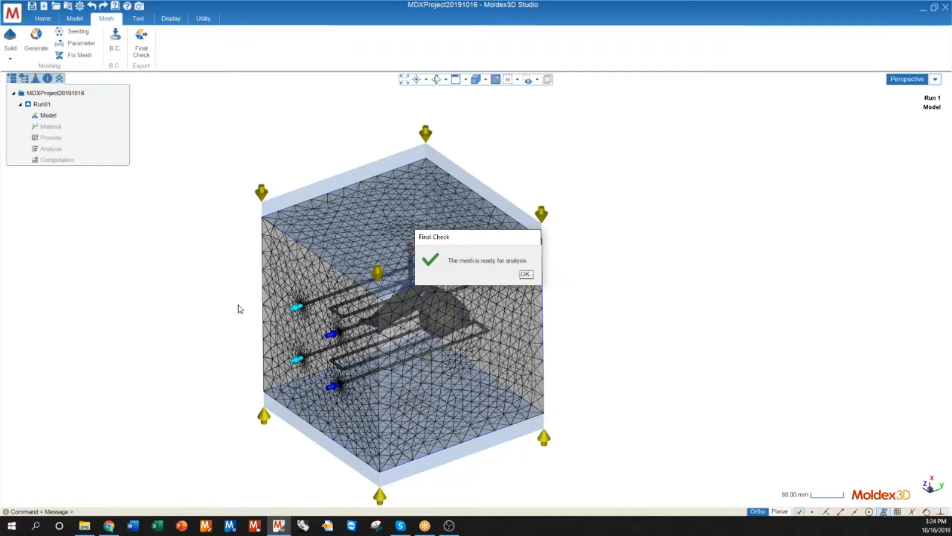
left_click(526, 275)
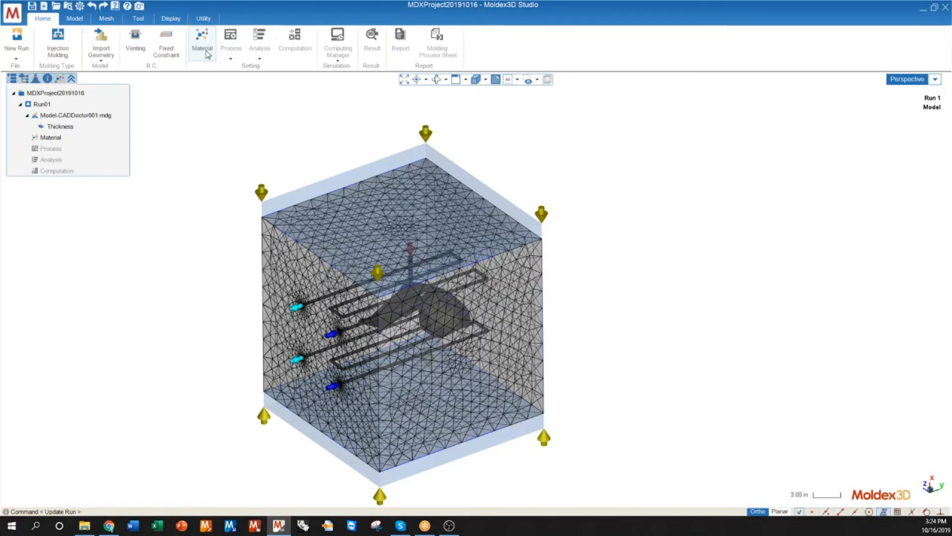
Step: Assign the ETFE_ETFE.mtr material to the melt inlet EM#1
left_click(203, 50)
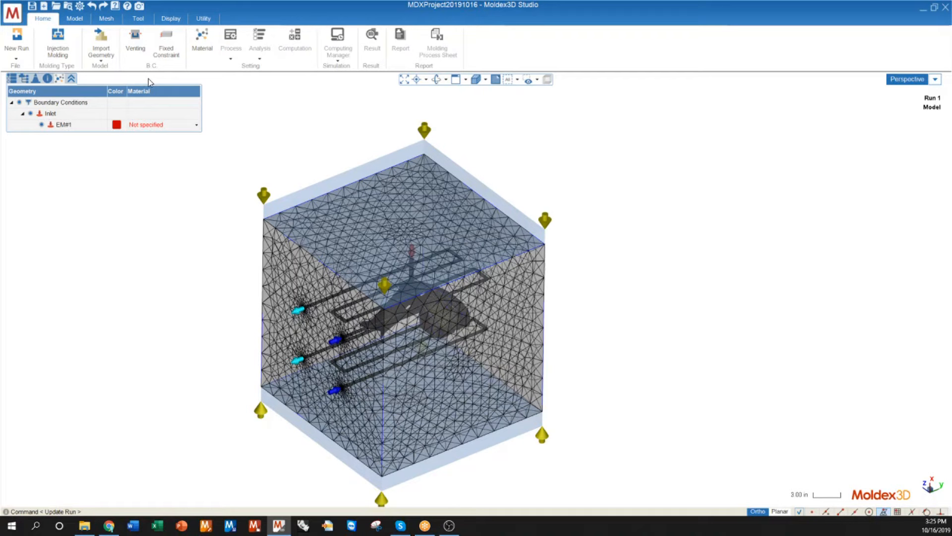
left_click(187, 125)
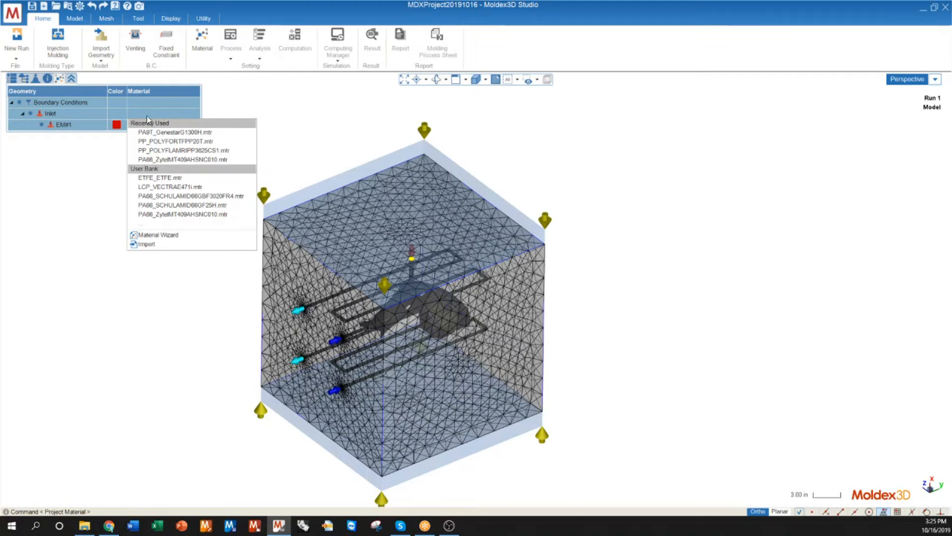
left_click(146, 224)
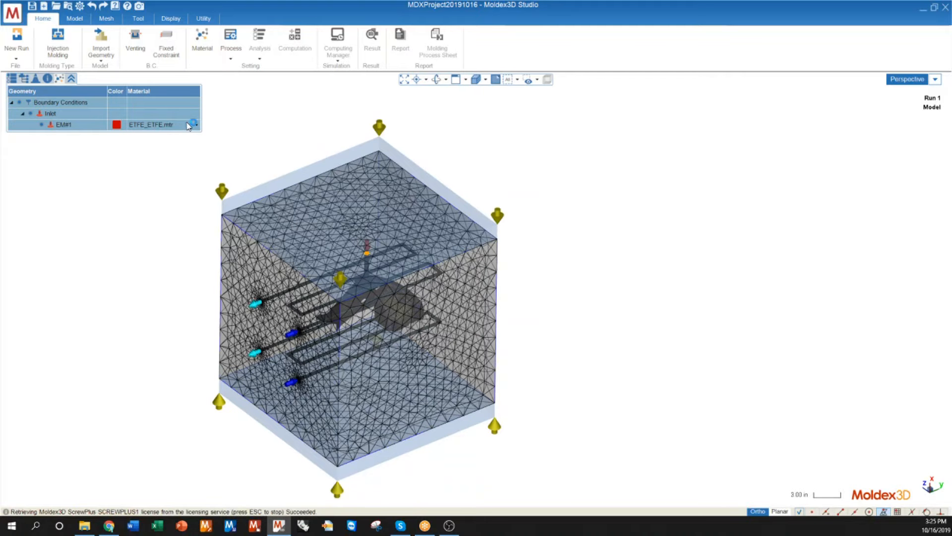
Step: Open the Material Wizard for inlet EM#1, maximize it and browse the materials in the User Bank
left_click(191, 125)
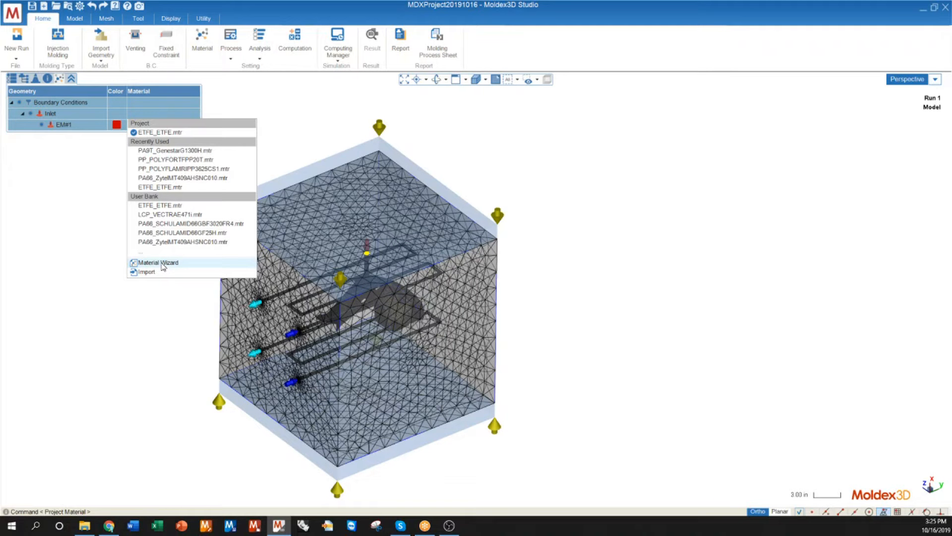
left_click(158, 262)
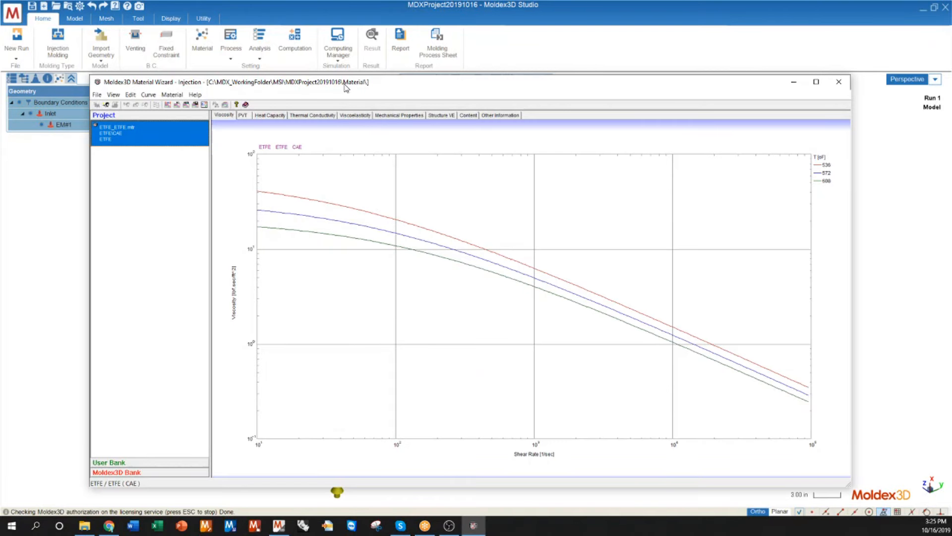
double_click(346, 83)
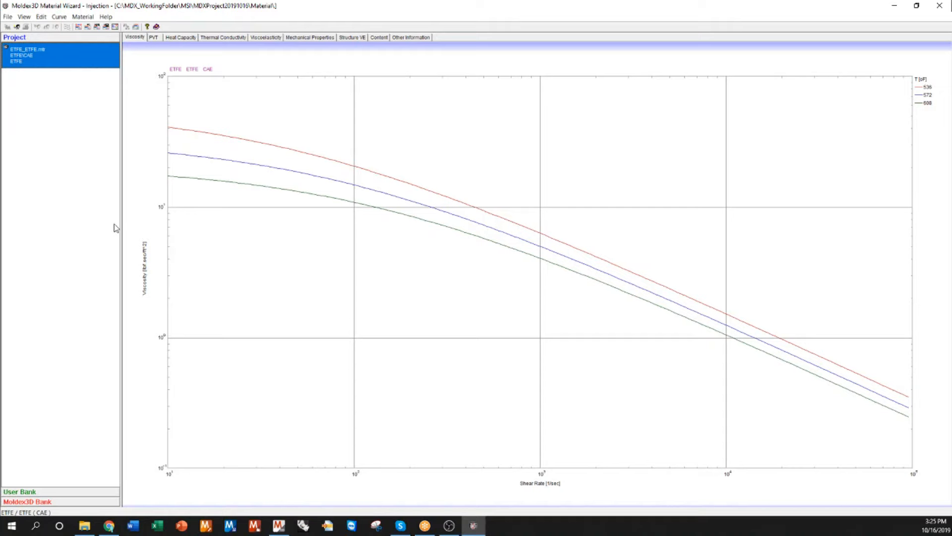
left_click(27, 491)
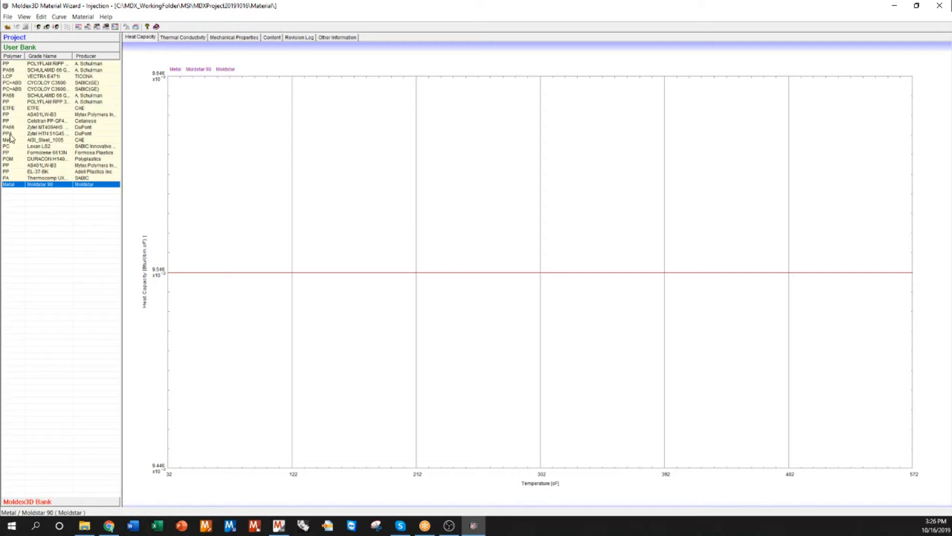
Step: Add the PC+ABS grade ALCOM AWL 109/15 WT1217-11LB by ALBIS PLASTIC from the Moldex3D Bank to the project and close the wizard
left_click(46, 503)
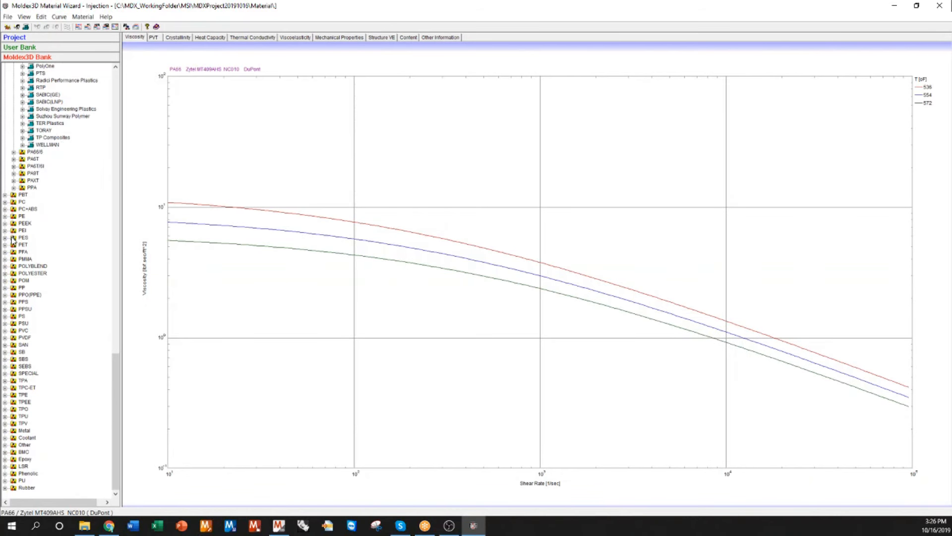
left_click(5, 209)
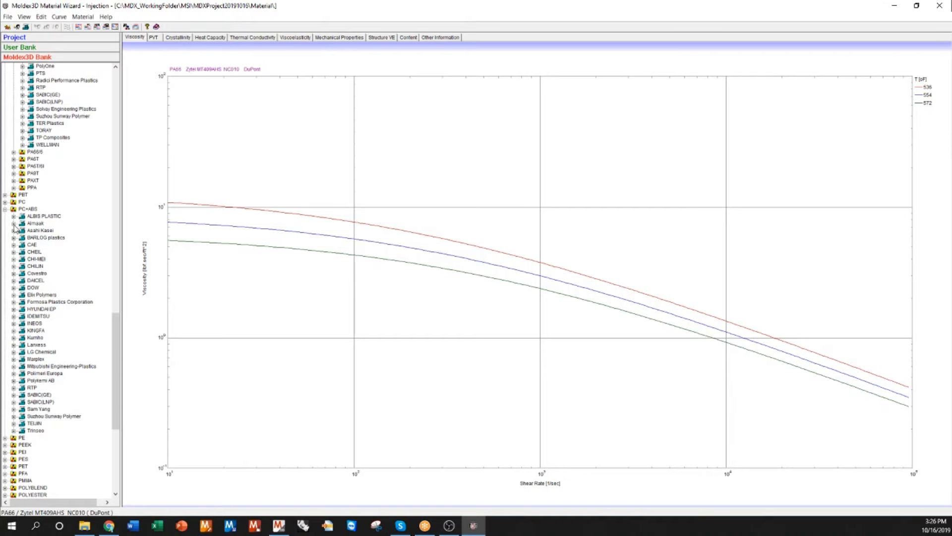
left_click(13, 216)
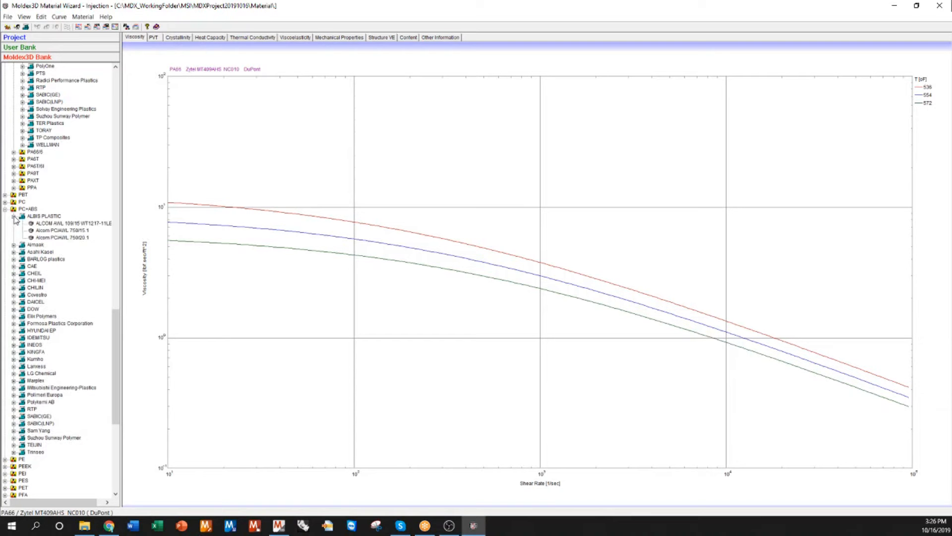
left_click(55, 224)
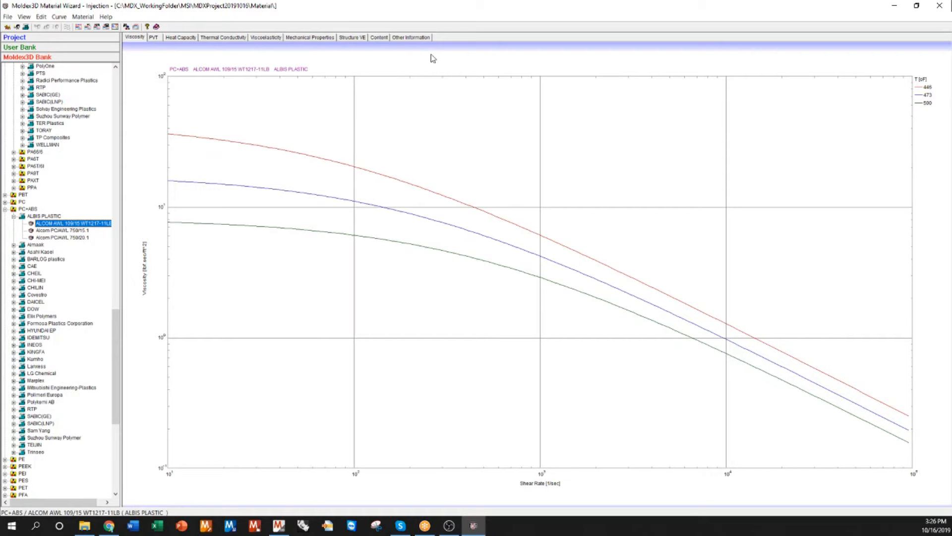
double_click(49, 226)
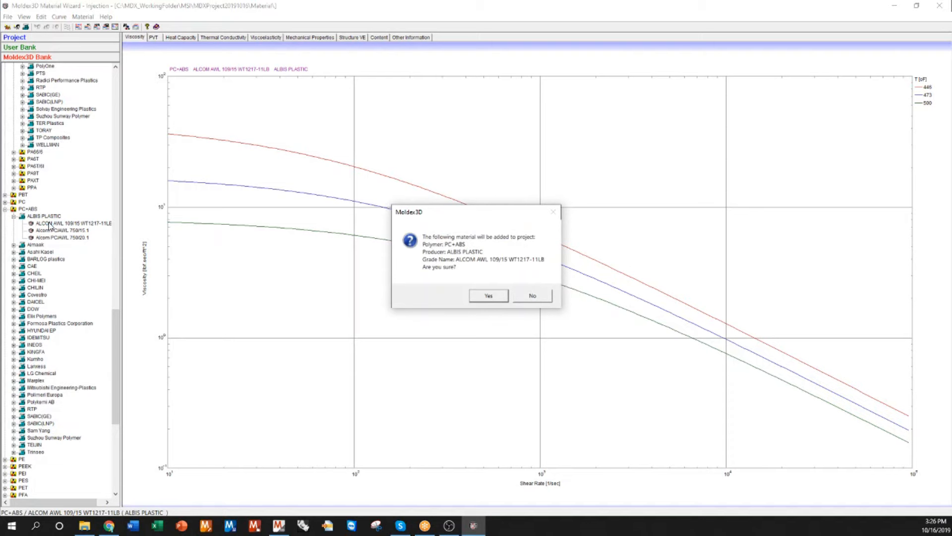
left_click(493, 294)
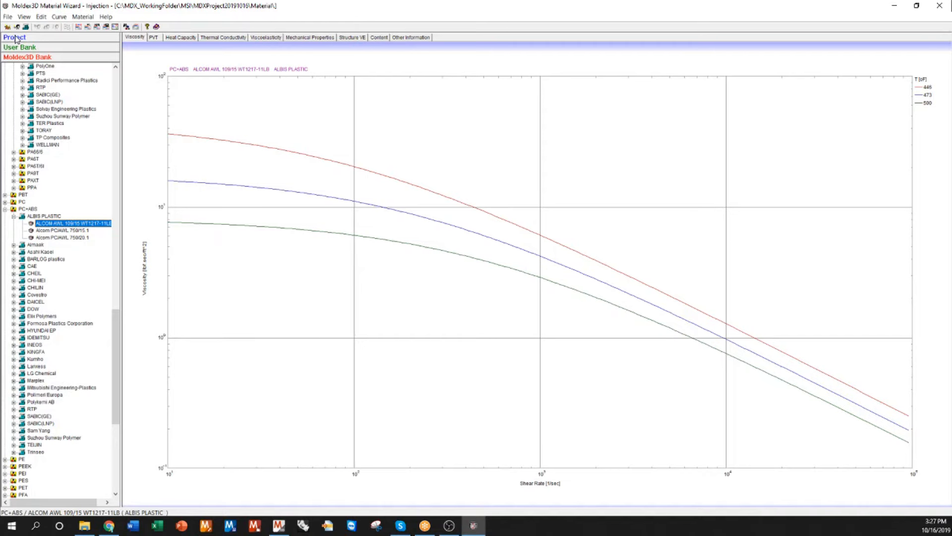
left_click(15, 38)
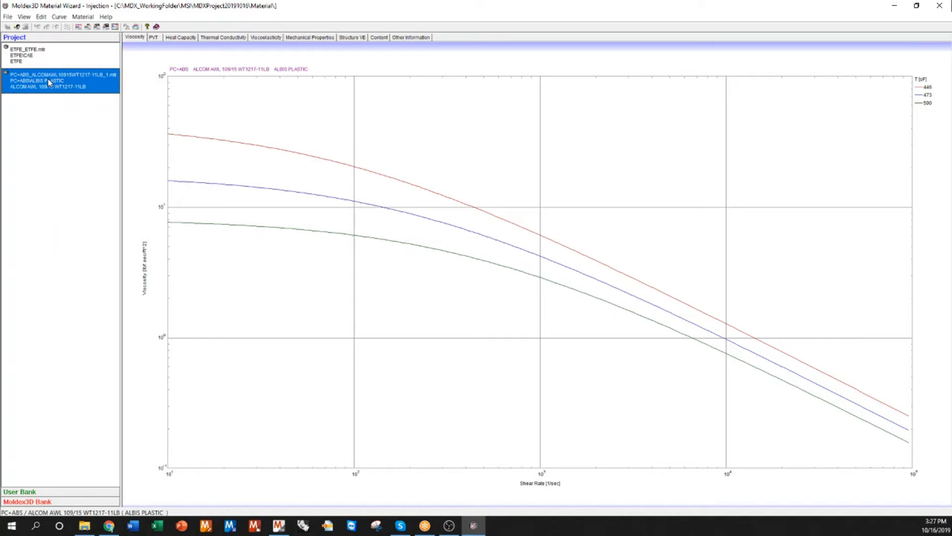
left_click(940, 6)
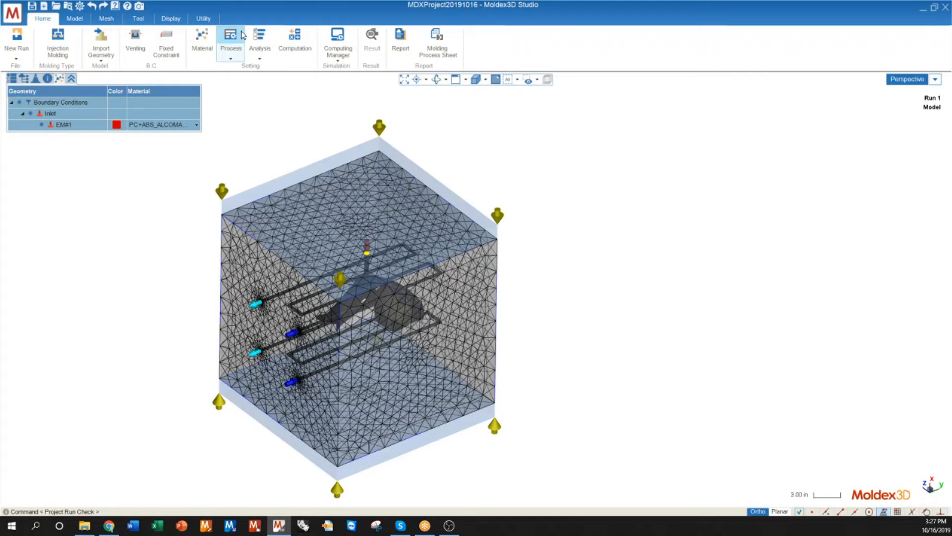
Step: Create a new process setting based on the current setting and advance to the filling and packing settings
left_click(229, 41)
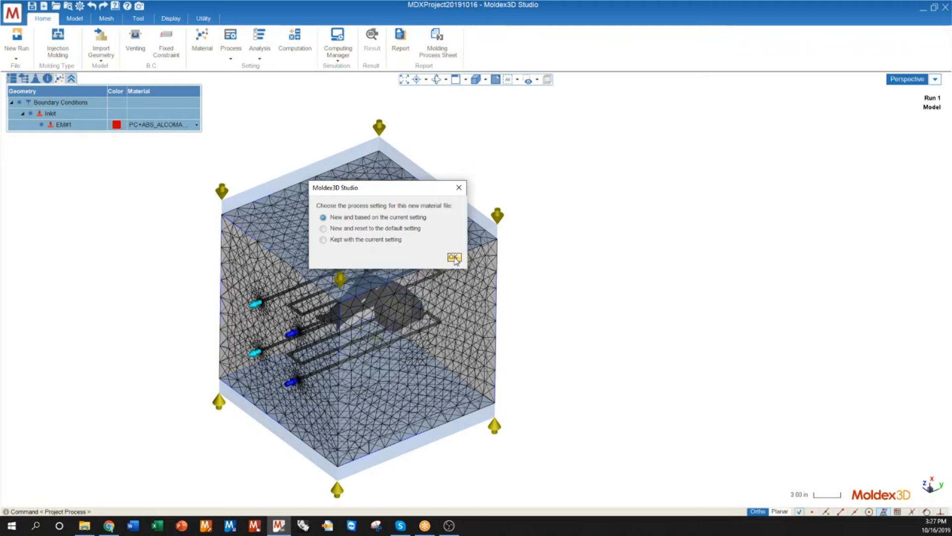
left_click(454, 257)
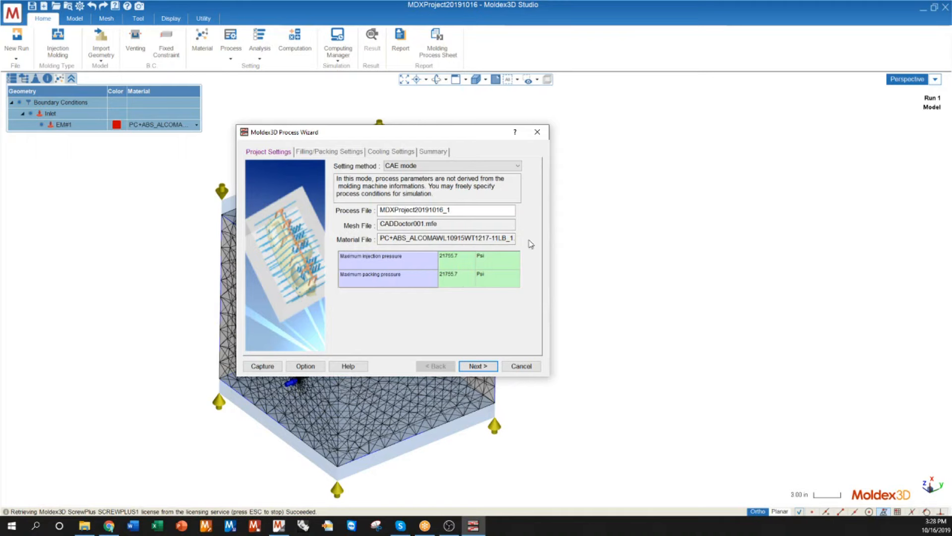
left_click(478, 366)
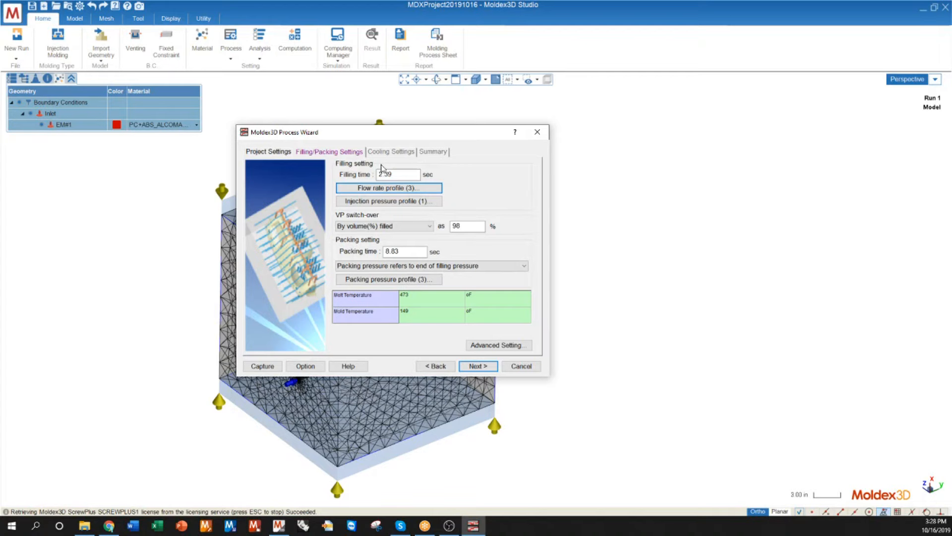
Step: Review the filling and packing times, melt and mold temperatures, and the cooling settings including the cooling channel conditions
left_click_drag(394, 174, 370, 179)
left_click_drag(411, 251, 366, 252)
left_click(405, 250)
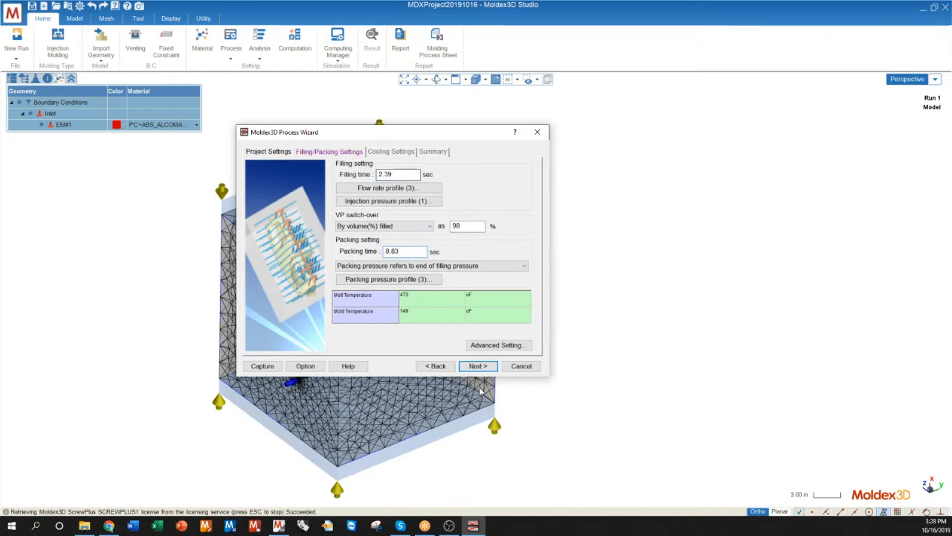
left_click(432, 300)
left_click(431, 315)
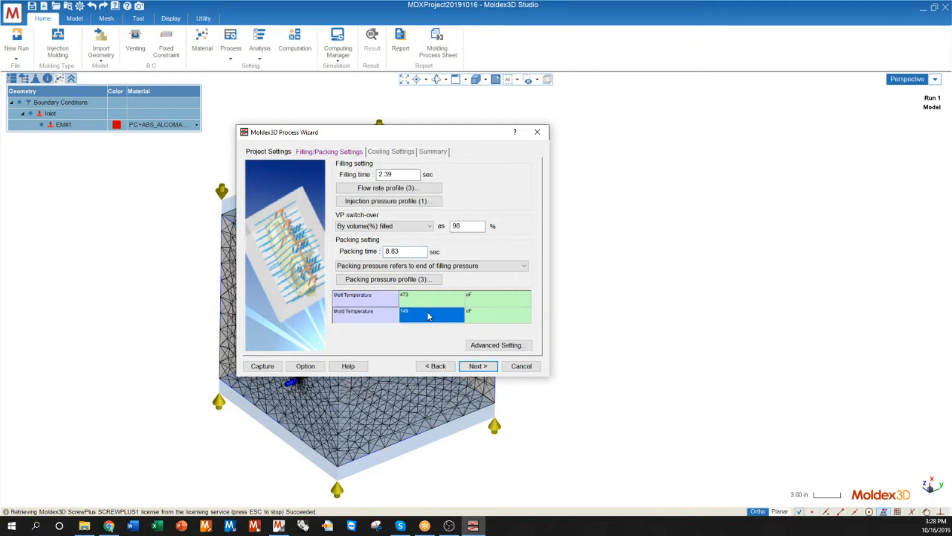
left_click(430, 300)
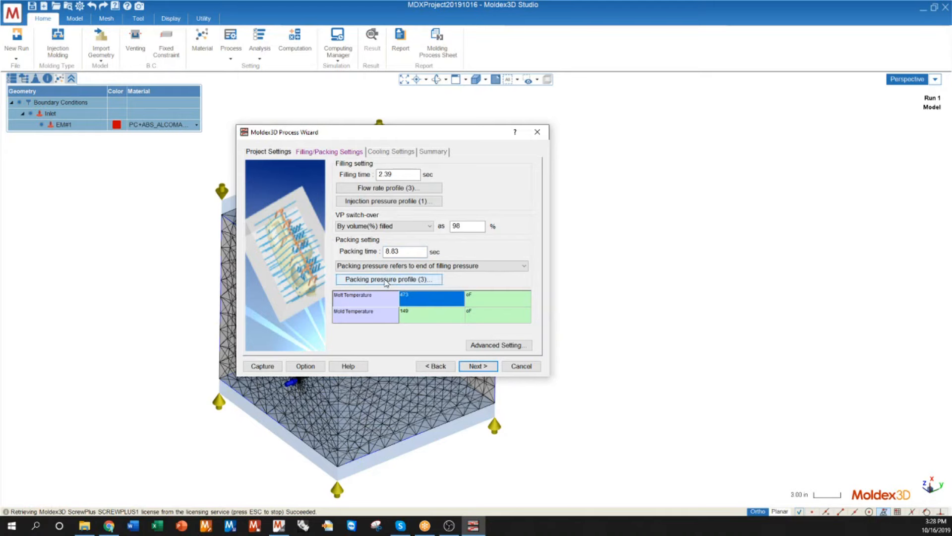
left_click(477, 366)
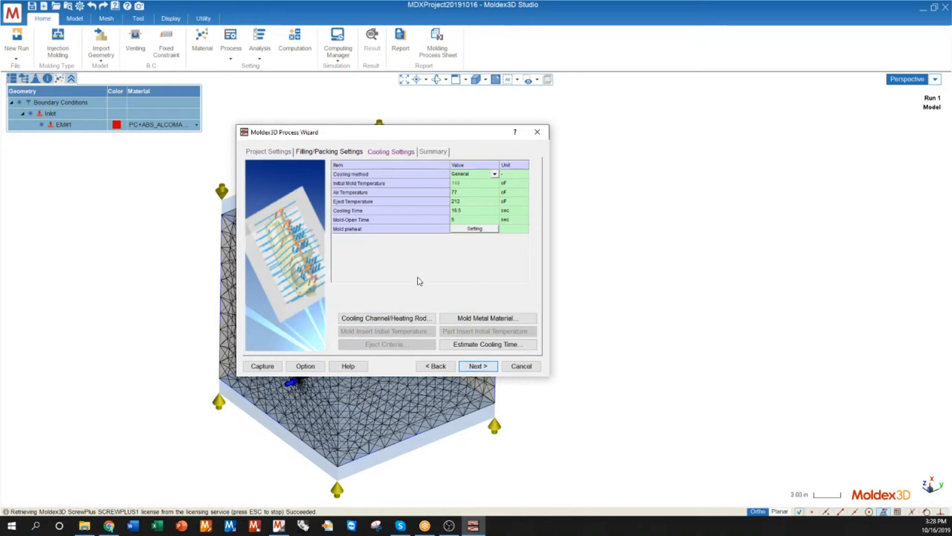
left_click(458, 215)
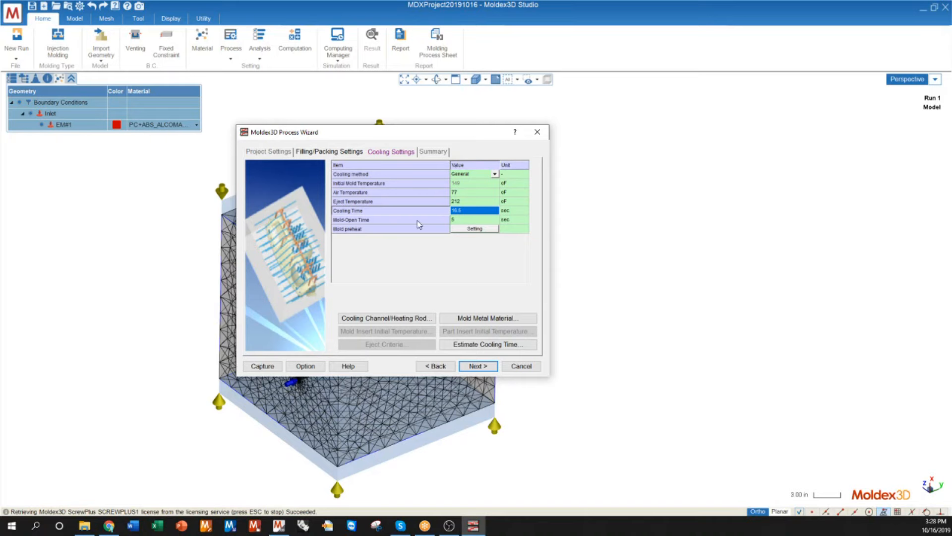
left_click(469, 221)
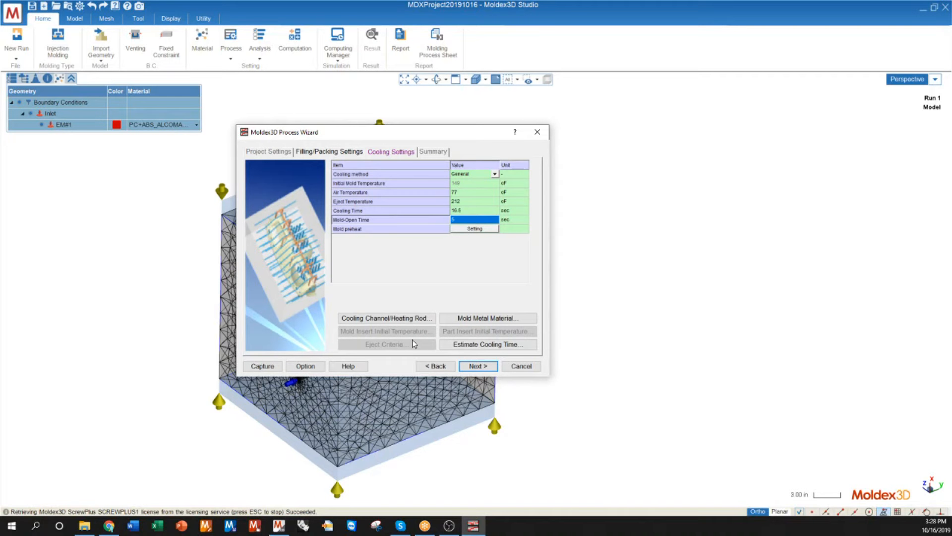
left_click(404, 318)
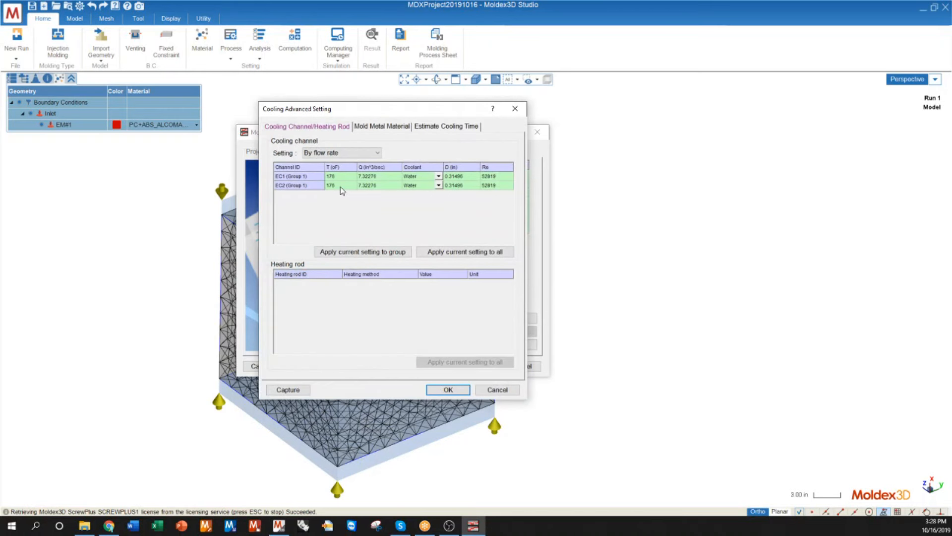
key("Escape")
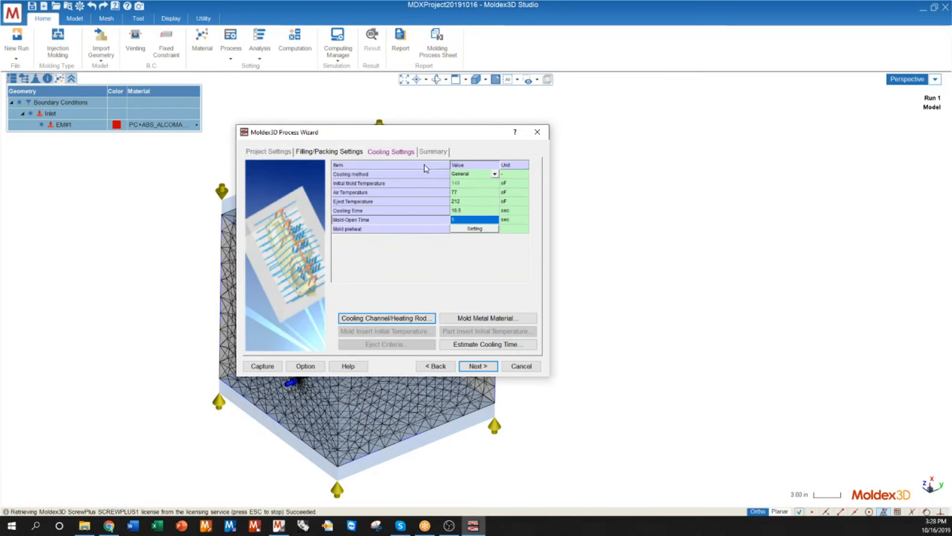
Step: Check the process summary, recheck the cooling and filling/packing settings, and finish the Process Wizard
left_click(478, 365)
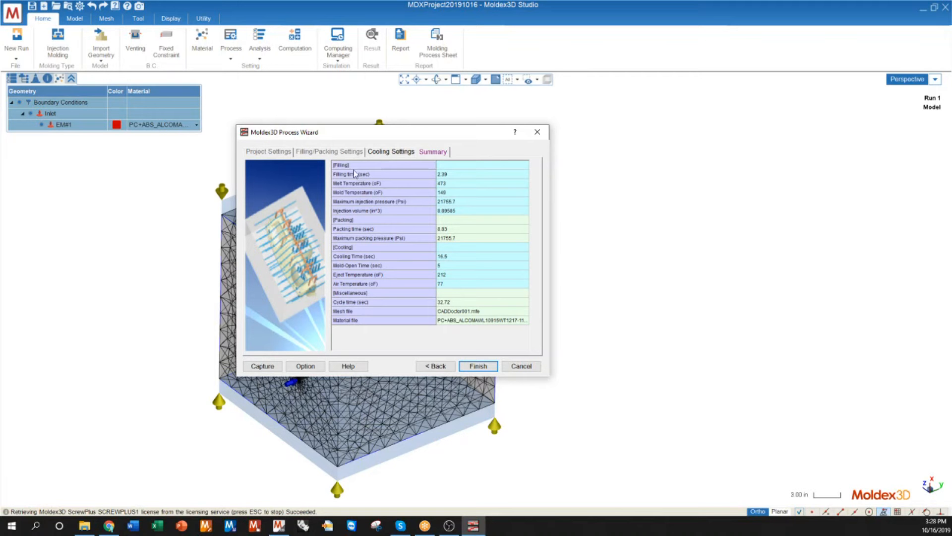
left_click(392, 151)
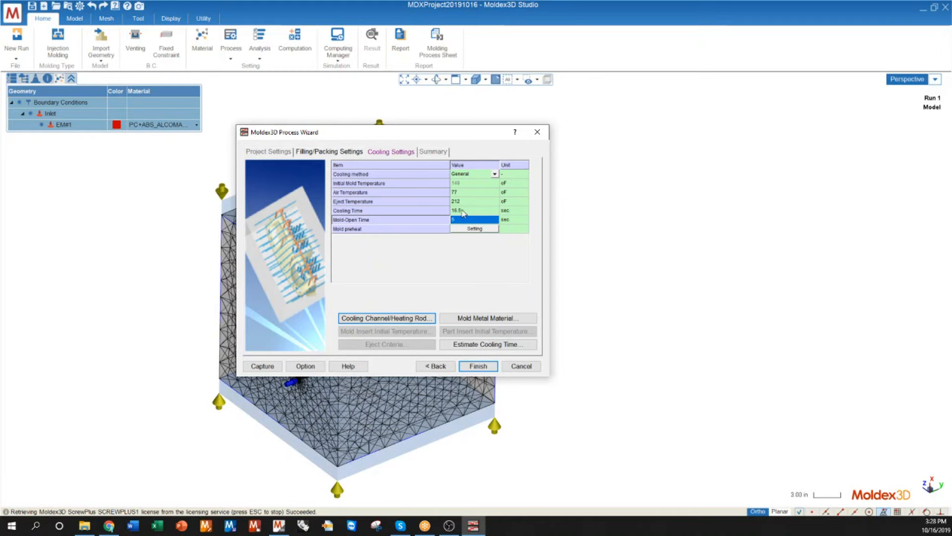
left_click(329, 152)
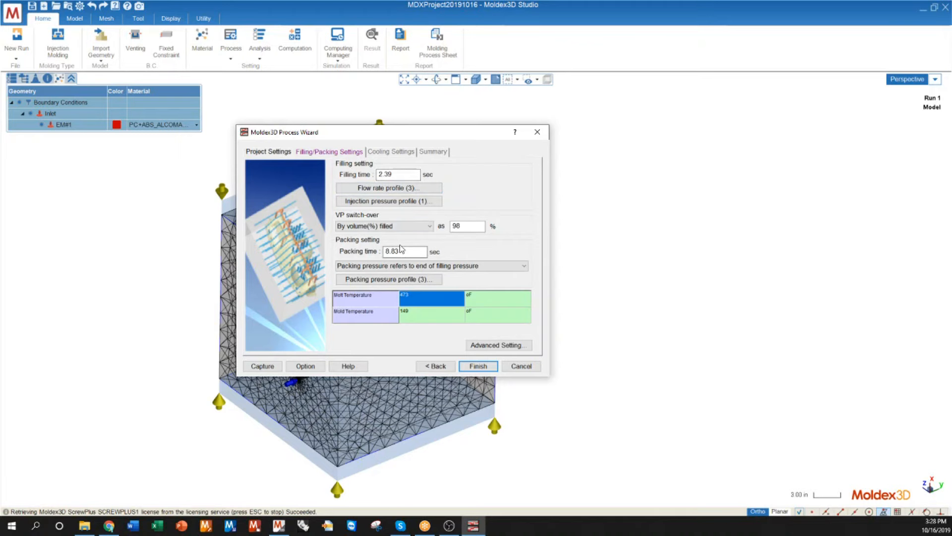
left_click(479, 367)
left_click(479, 367)
left_click(480, 367)
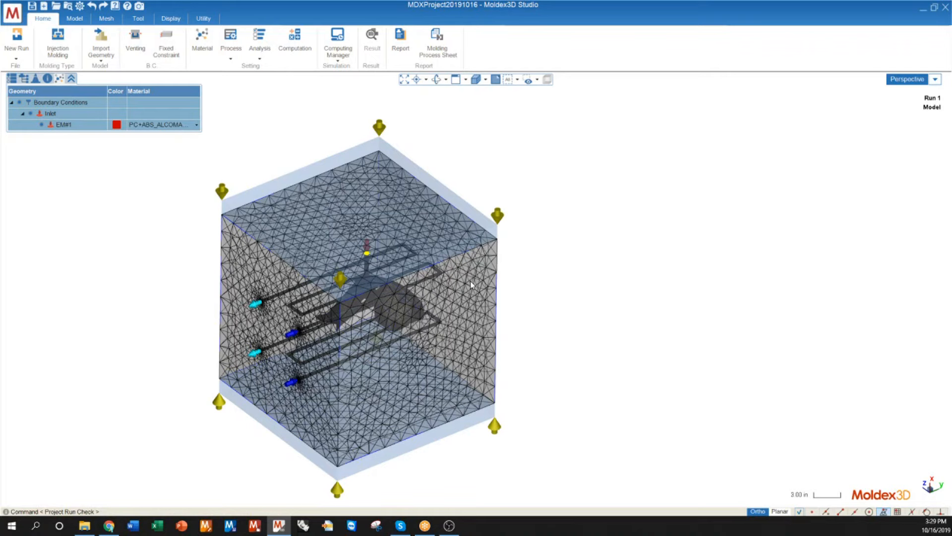
Step: Set the analysis sequence to Transient Analysis 3 -Ct F P Ct W and go to the Computing Manager options
left_click(259, 49)
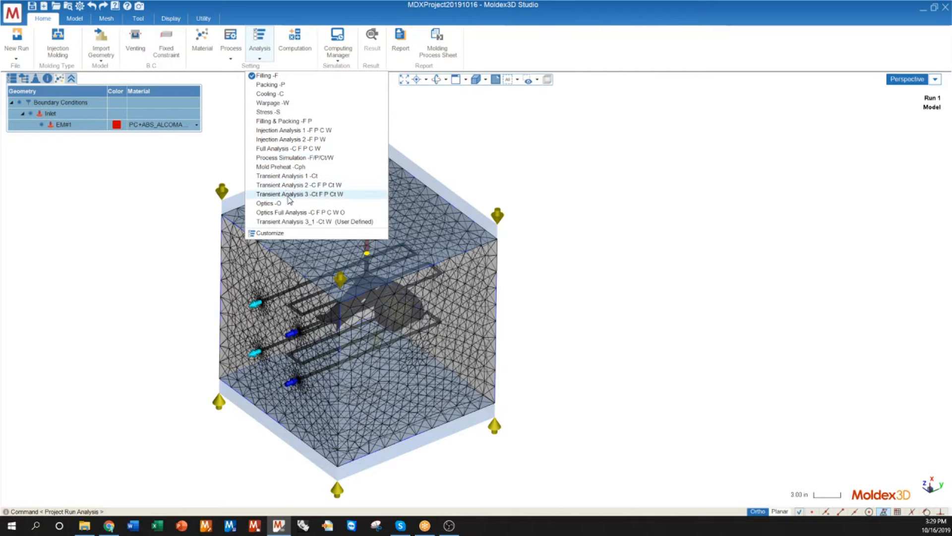
left_click(352, 198)
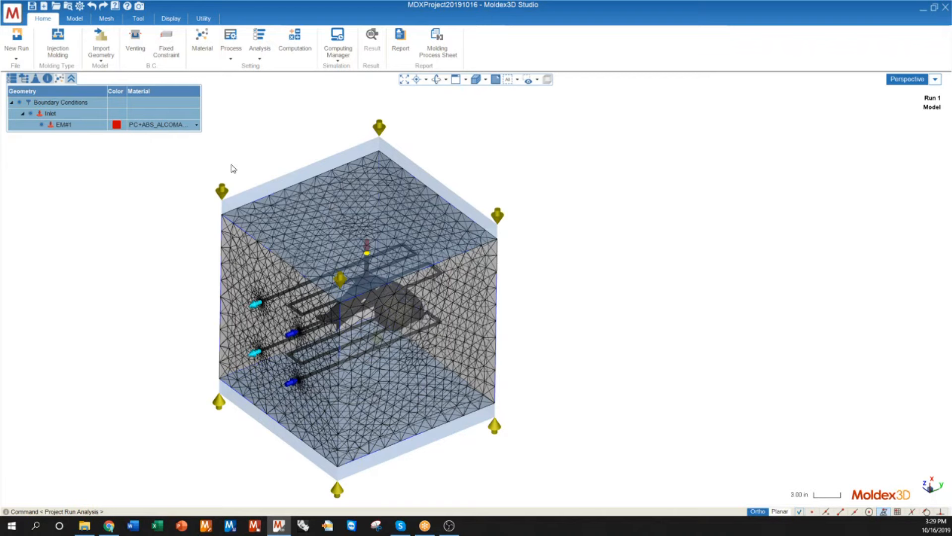
mouse_move(310, 160)
middle_mouse_down()
mouse_move(317, 210)
mouse_move(312, 157)
middle_mouse_up()
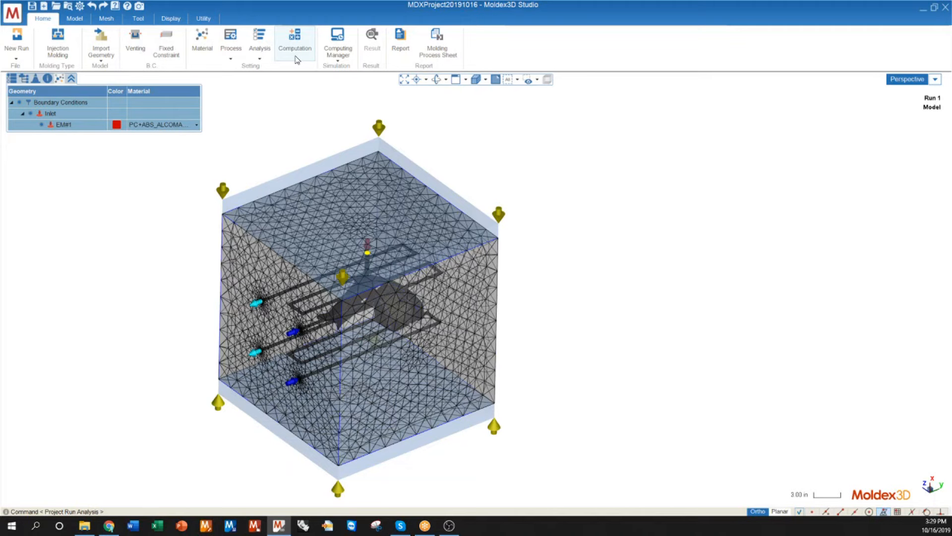
left_click(341, 60)
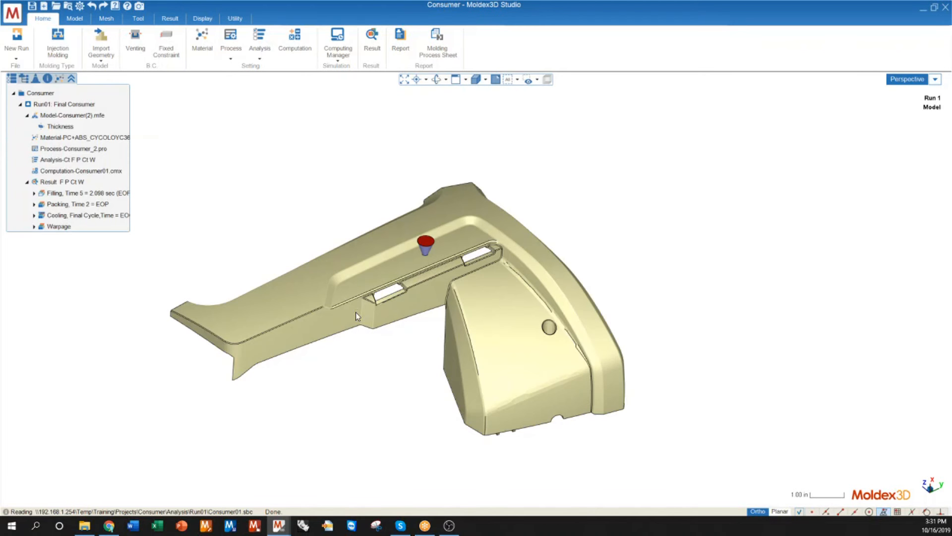
Step: Show the Melt Front Time filling result of the Consumer project, play its animation and move it to frame 70
mouse_move(355, 312)
middle_mouse_down()
mouse_move(355, 280)
mouse_move(340, 313)
middle_mouse_up()
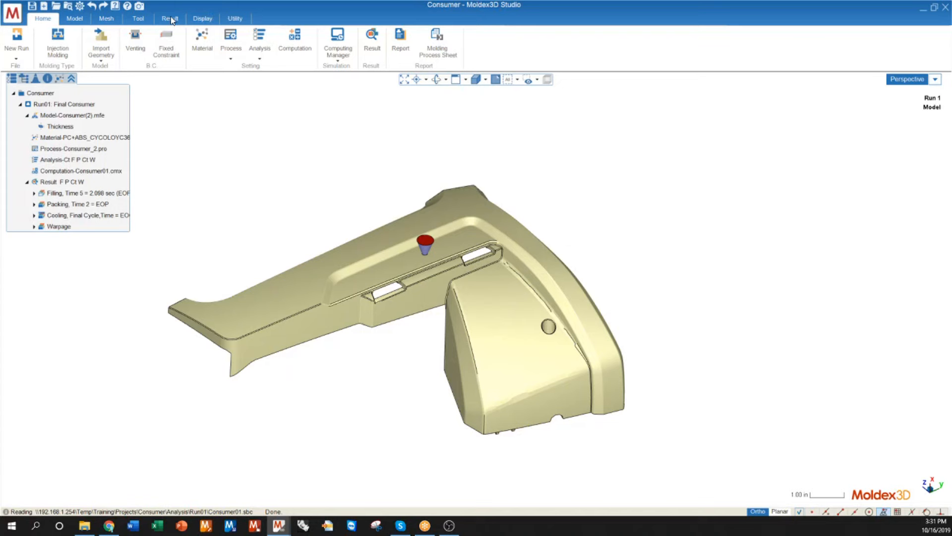
double_click(37, 193)
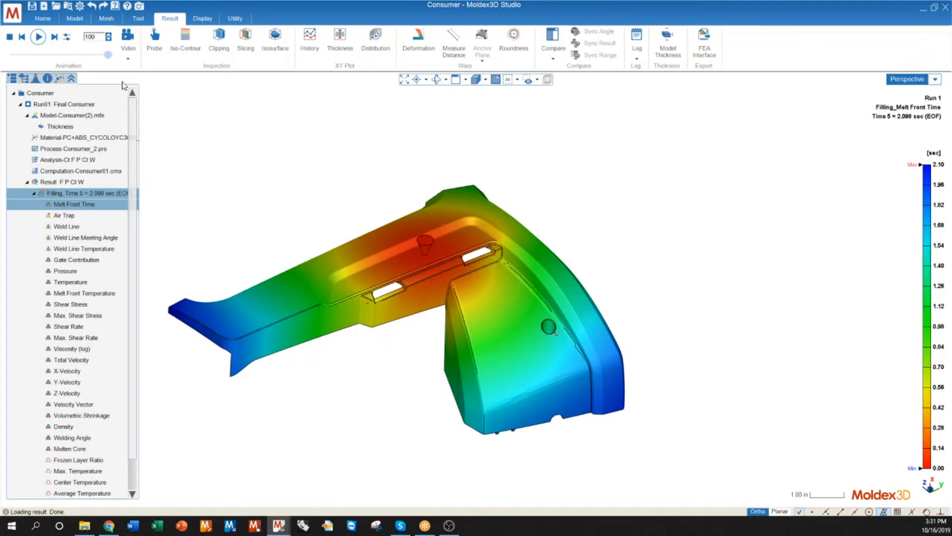
left_click(39, 38)
left_click_drag(107, 56, 75, 40)
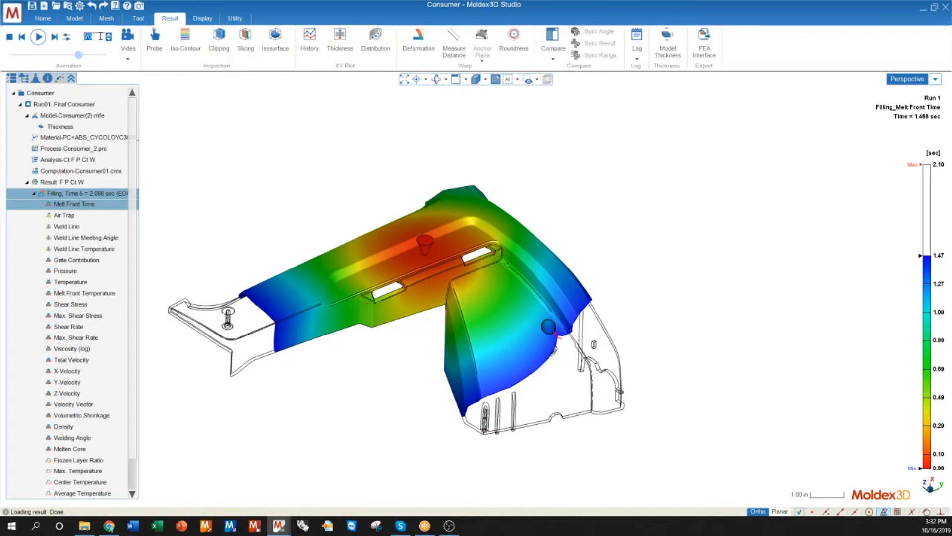
left_click(130, 53)
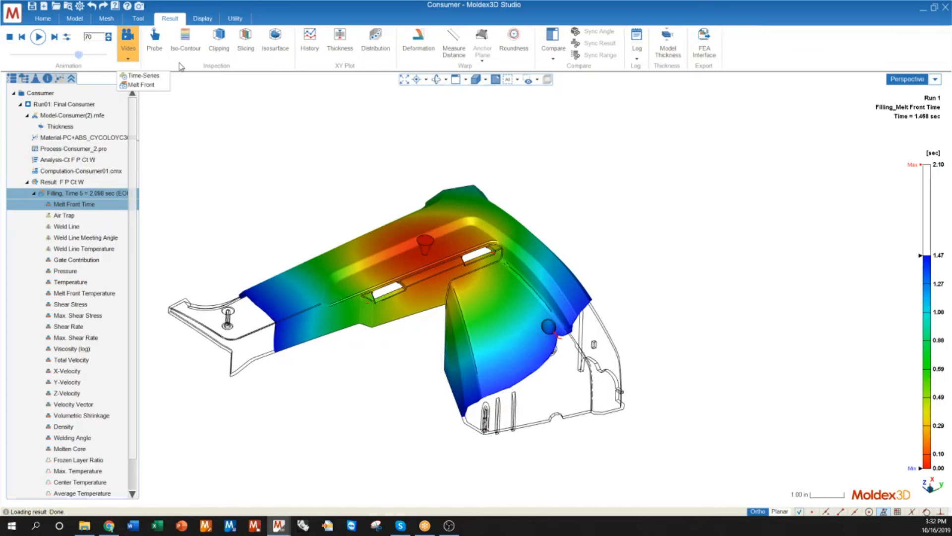
Step: Display the filling Temperature result as a dynamic isosurface at 496.857 °F
left_click(60, 281)
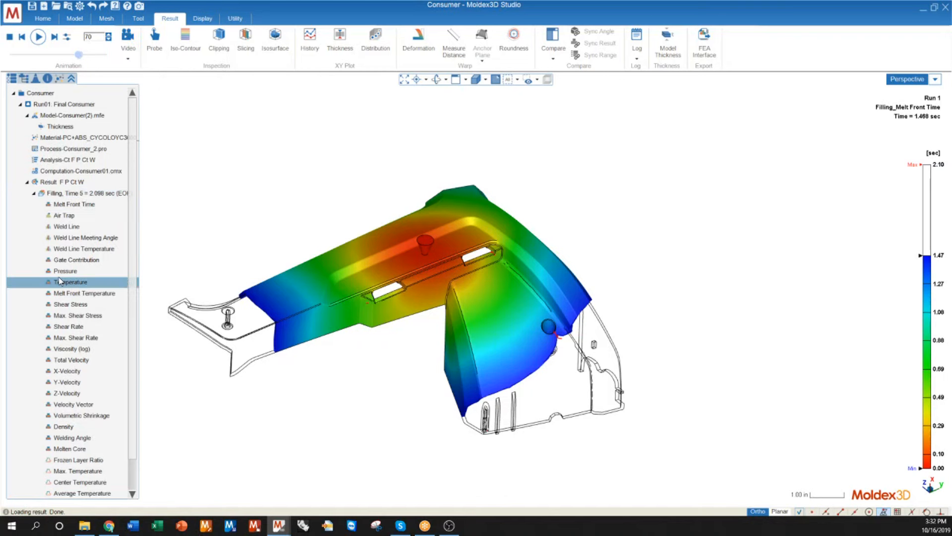
middle_click_drag(407, 327, 506, 310)
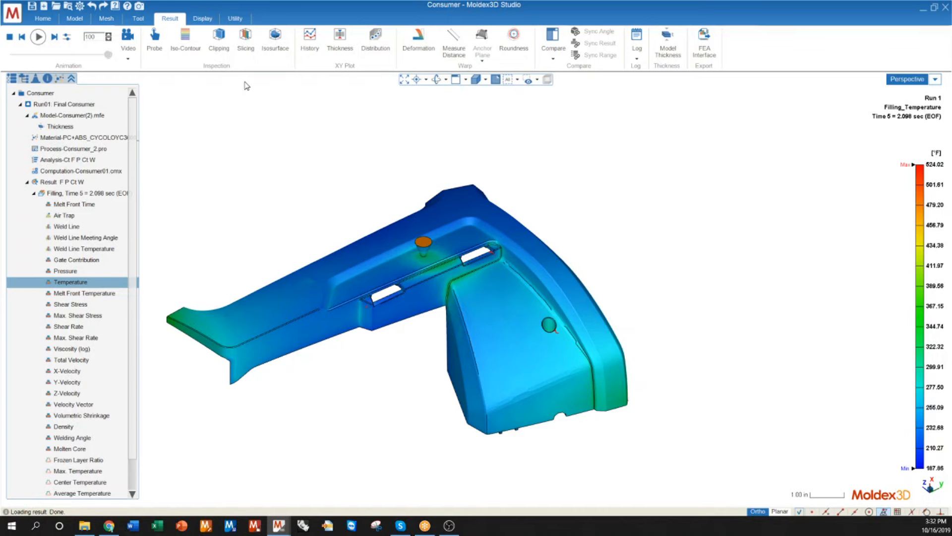
left_click(275, 46)
middle_click_drag(300, 107, 400, 319)
middle_click_drag(318, 306, 367, 338)
left_click_drag(82, 35, 103, 49)
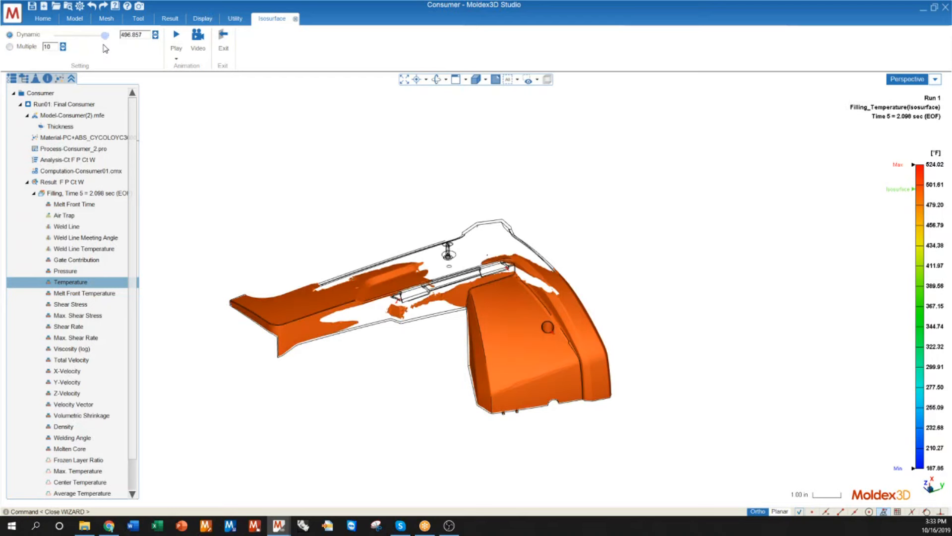
Step: Inspect the temperature isosurface up close while raising its value to 510.439 °F
middle_click_drag(499, 306, 534, 346)
scroll(534, 346, "up", 3)
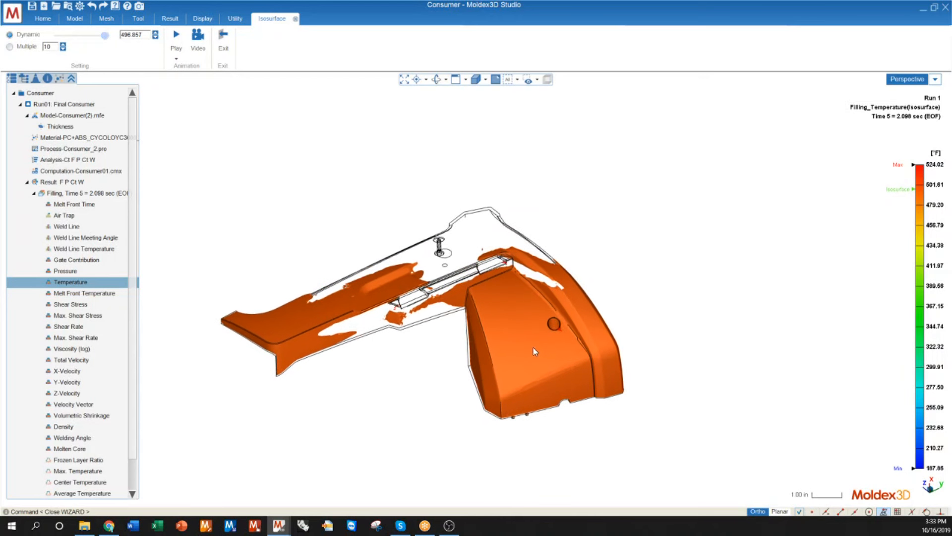
middle_click_drag(403, 327, 417, 333)
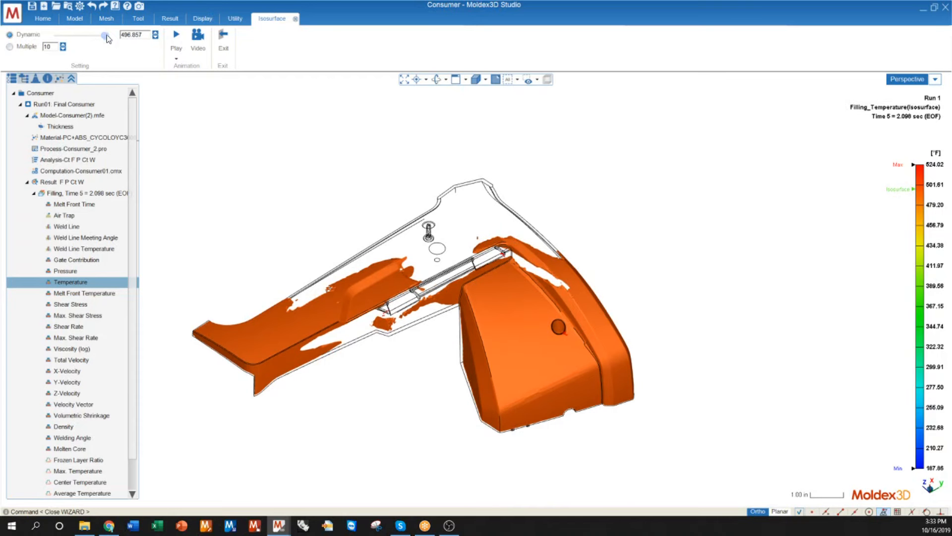
left_click_drag(106, 39, 108, 39)
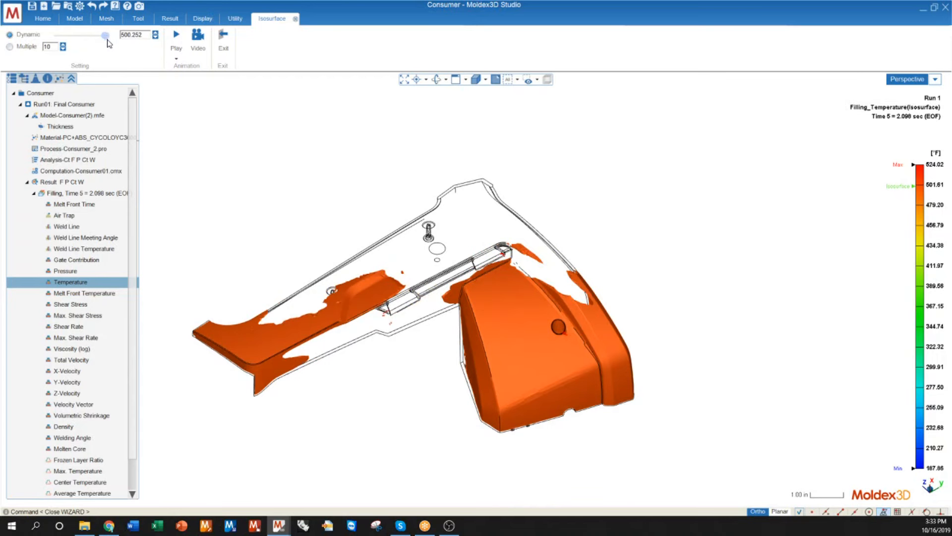
left_click_drag(105, 35, 108, 37)
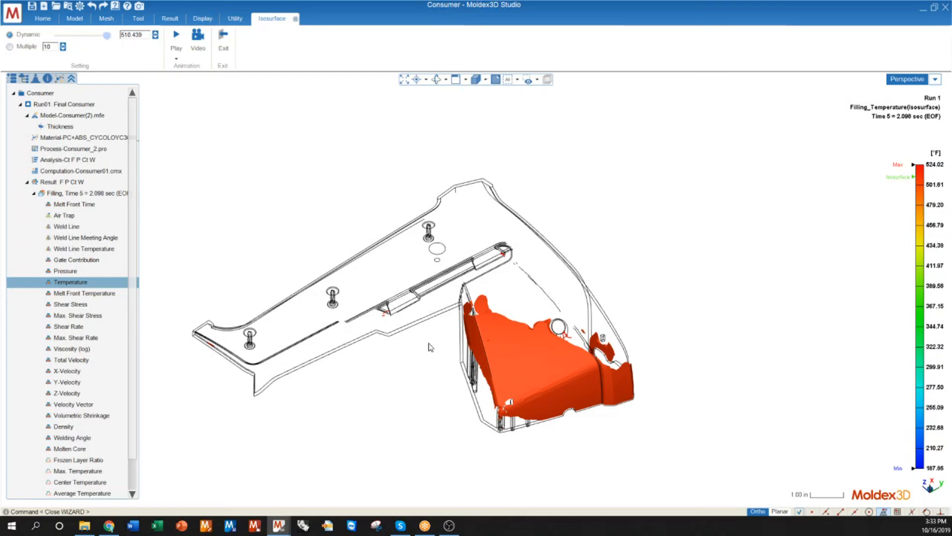
Step: Display the filling Pressure result and examine its color scale and distribution over the part
scroll(68, 468, "down", 3)
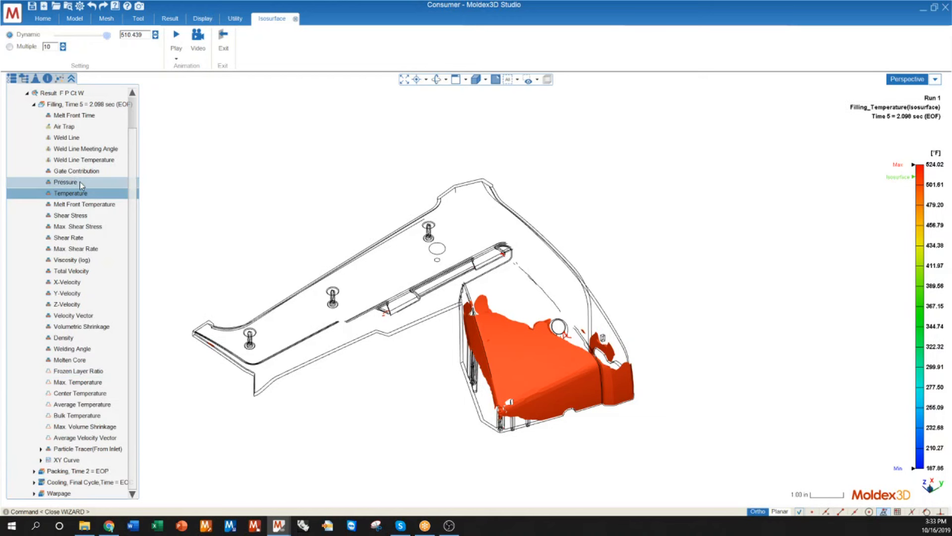
left_click(59, 183)
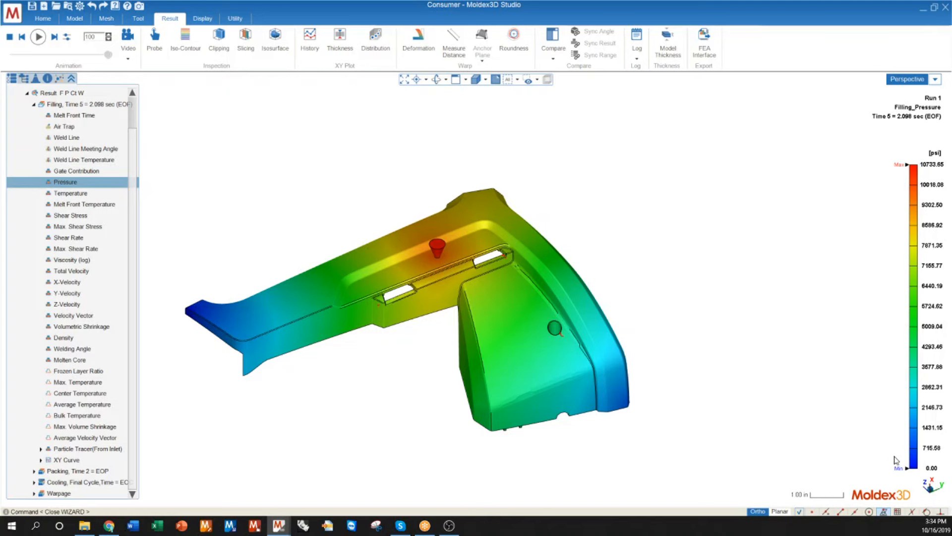
mouse_move(908, 166)
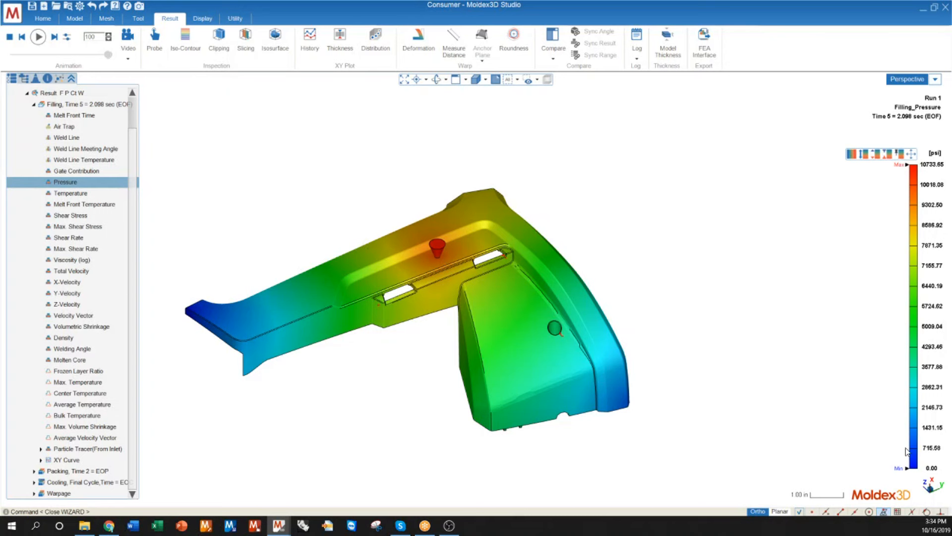
mouse_move(341, 343)
middle_mouse_down()
mouse_move(248, 334)
mouse_move(314, 374)
mouse_move(336, 354)
middle_mouse_up()
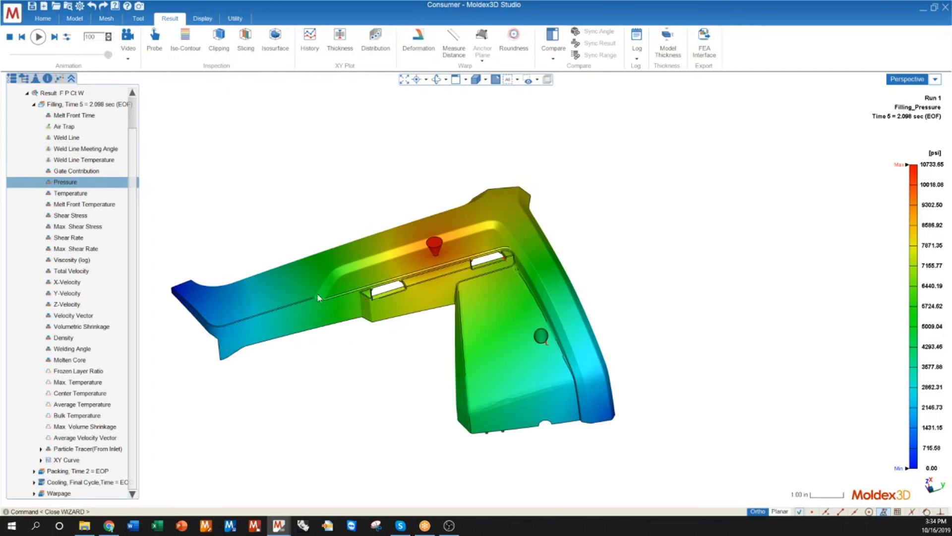
Step: Show the filling Pressure result as multiple-color iso-contour lines and enter a new number of contours
left_click(189, 40)
left_click_drag(490, 148, 706, 140)
left_click_drag(711, 208, 644, 204)
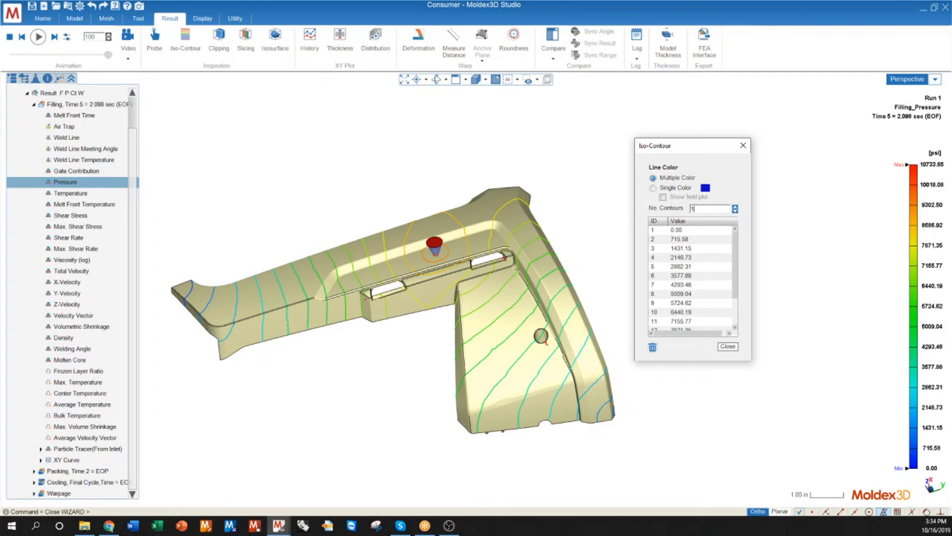
key("Return")
Step: Display the filling Temperature result, clip the part with the YZ plane at 50% and inspect the temperature through the wall thickness
middle_click_drag(465, 264, 535, 276)
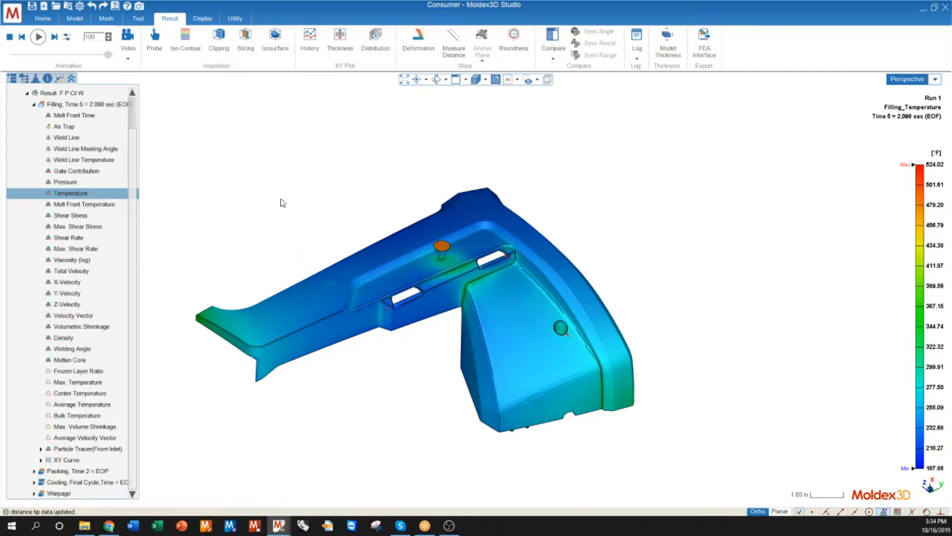
left_click(217, 44)
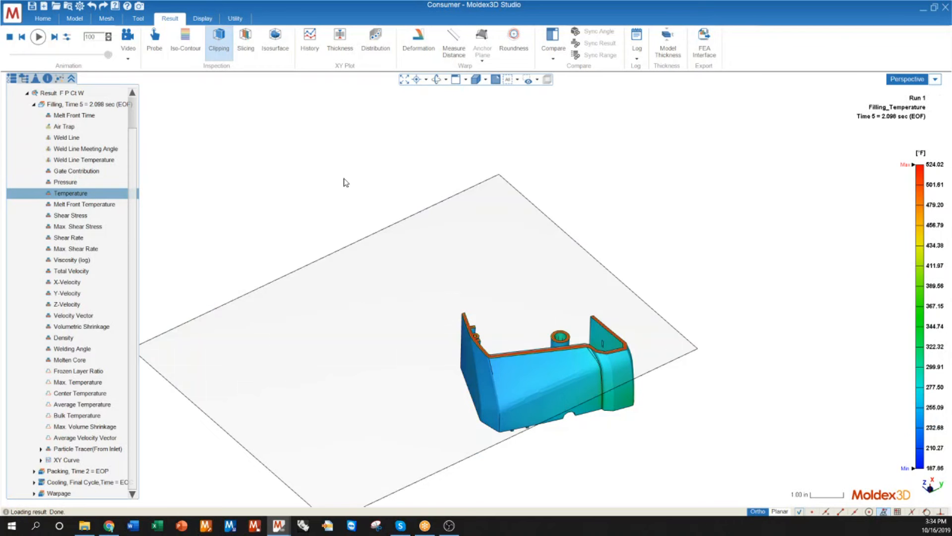
scroll(546, 353, "up", 5)
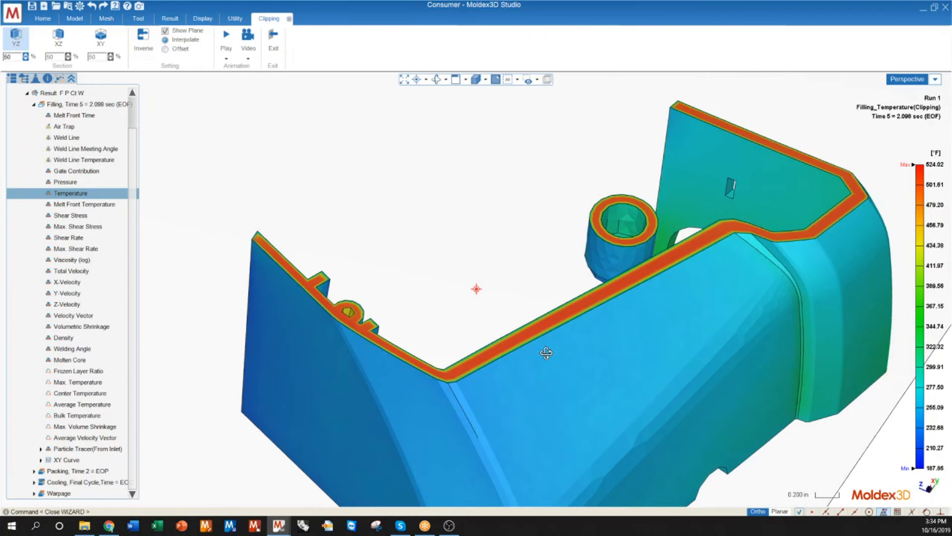
scroll(546, 353, "up", 8)
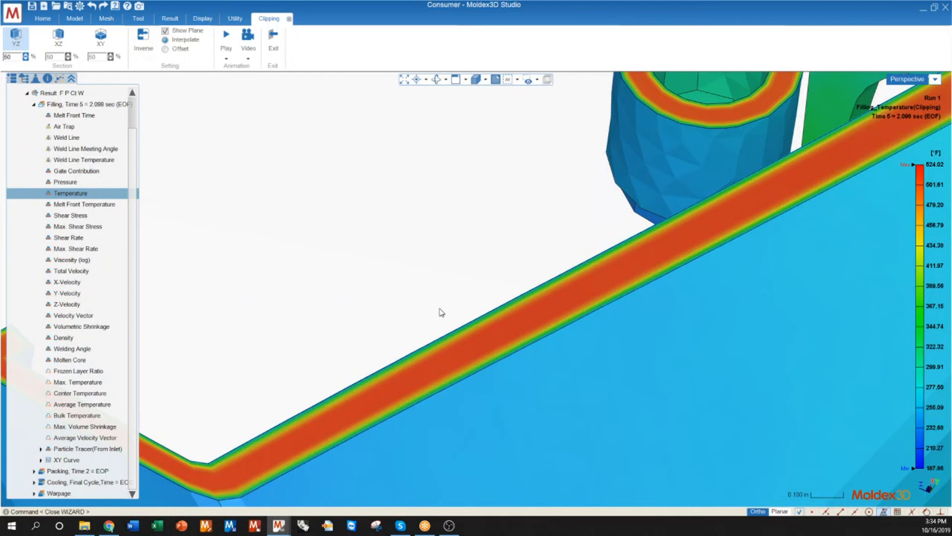
scroll(370, 336, "down", 10)
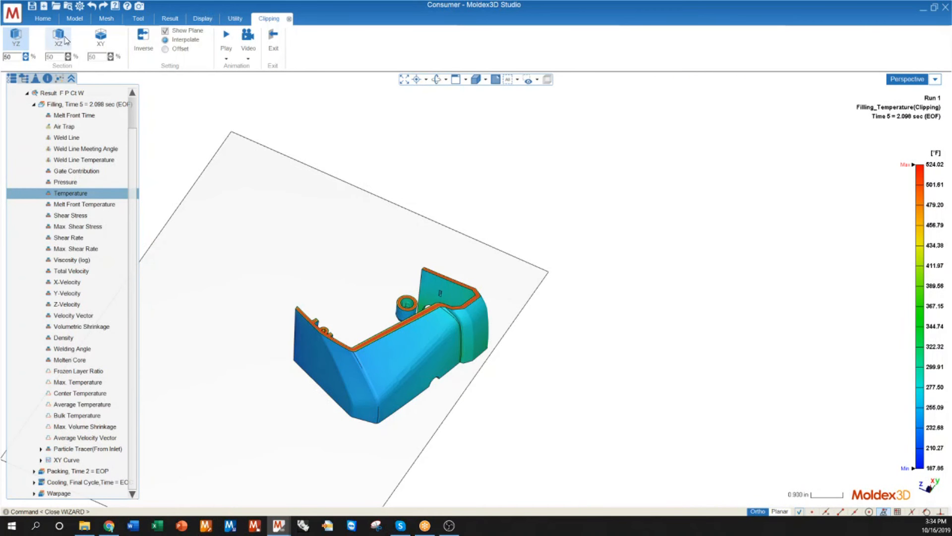
Step: Add an XY clipping plane and move the cuts to about 60.234% for YZ and 35.692% for XY
left_click(104, 40)
middle_click_drag(401, 311, 344, 278)
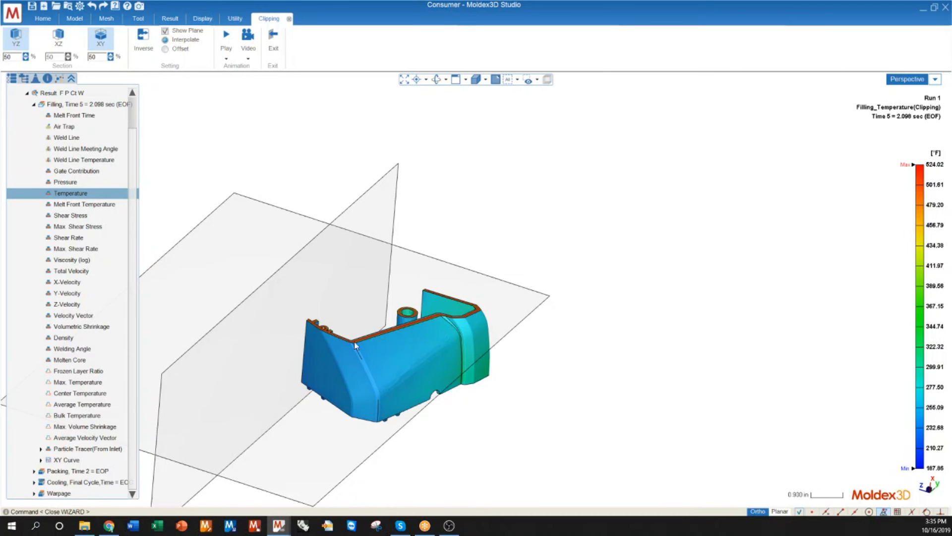
scroll(467, 323, "down", 2)
mouse_move(232, 458)
left_mouse_down()
mouse_move(253, 471)
mouse_move(222, 460)
left_mouse_up()
left_click_drag(366, 441, 257, 465)
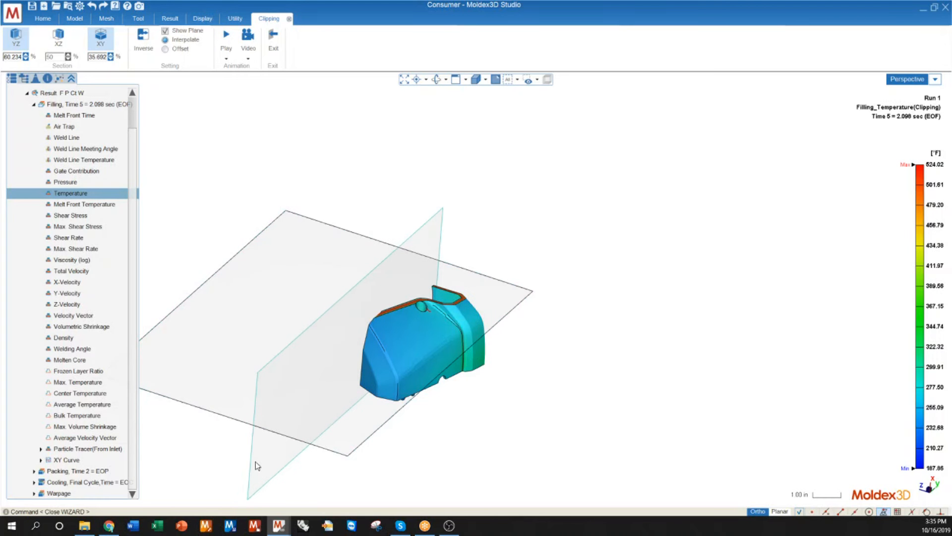
Step: Examine the wall temperature along the XY cut from the inner side of the part and leave clipping
mouse_move(323, 396)
middle_mouse_down()
mouse_move(355, 236)
mouse_move(403, 227)
mouse_move(613, 325)
middle_mouse_up()
scroll(414, 295, "up", 10)
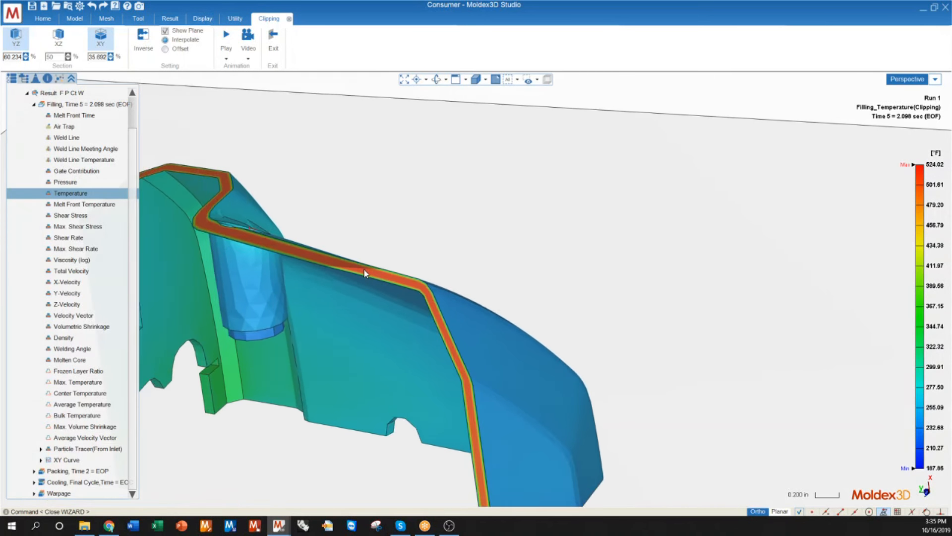
scroll(359, 259, "down", 5)
scroll(359, 259, "up", 5)
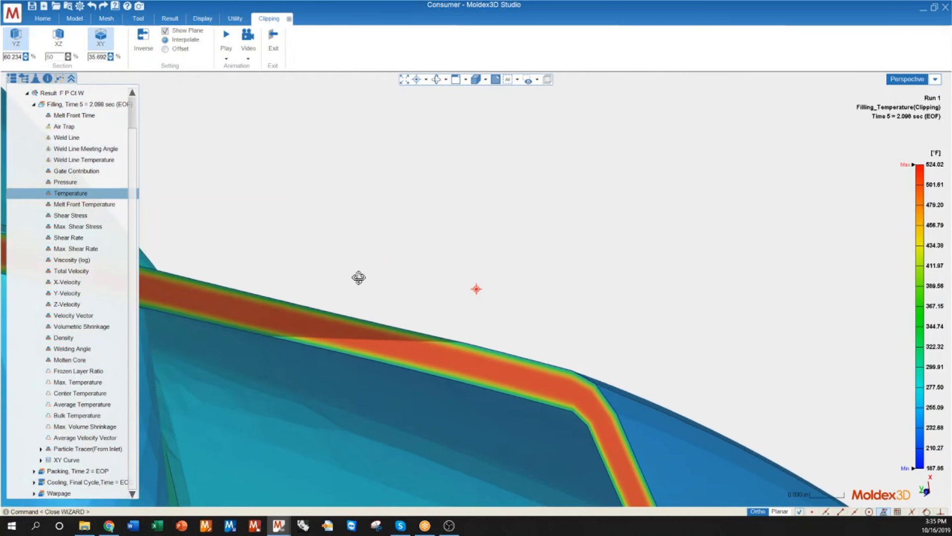
scroll(397, 325, "down", 5)
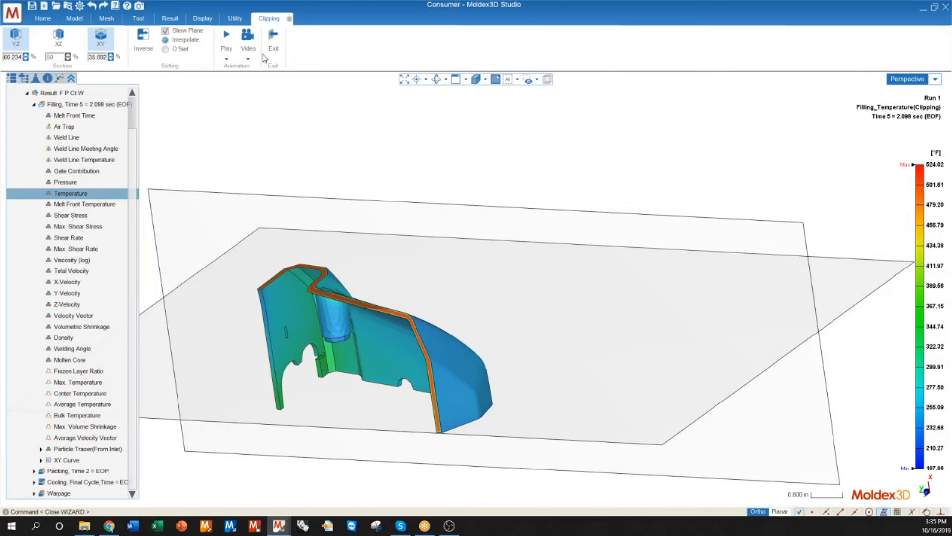
left_click(274, 44)
Step: Slice the filling Temperature result with a single YZ section and inspect the slice around the round boss
middle_click_drag(467, 309, 117, 293)
scroll(492, 330, "down", 5)
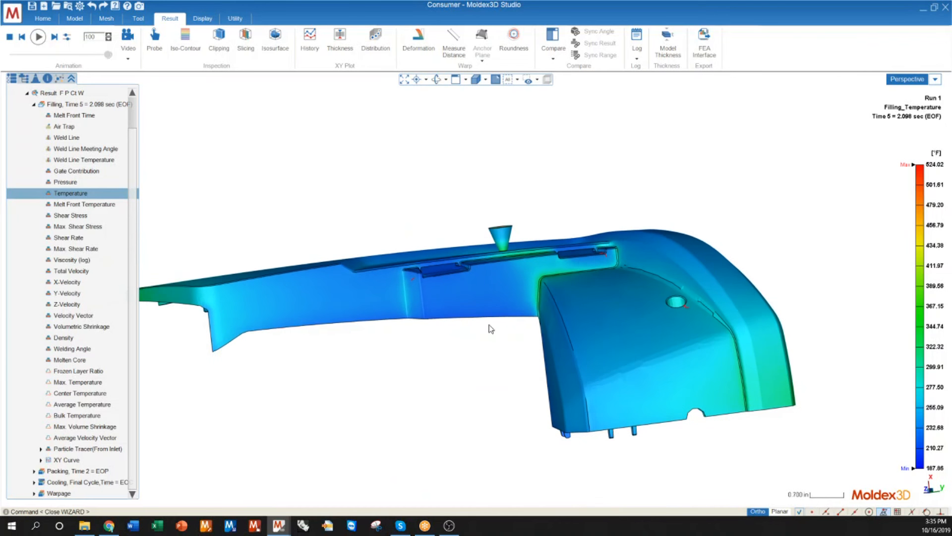
middle_click_drag(314, 311, 480, 377)
scroll(562, 337, "up", 3)
middle_click_drag(436, 318, 420, 341)
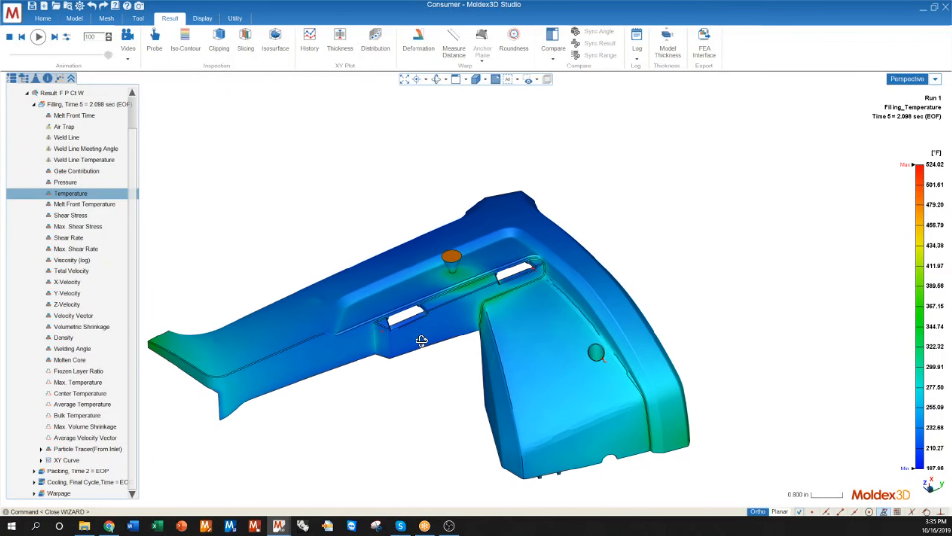
left_click(246, 38)
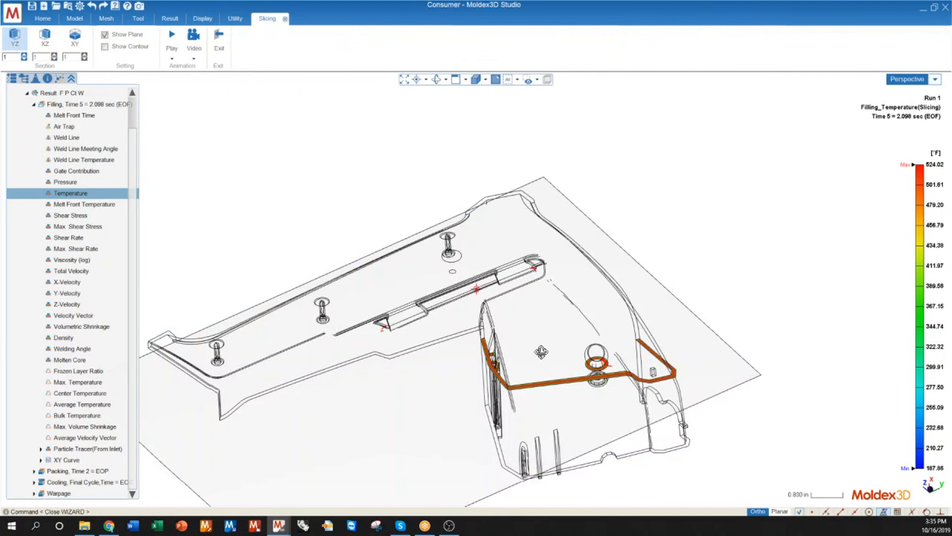
left_click_drag(542, 352, 549, 299)
scroll(549, 300, "up", 10)
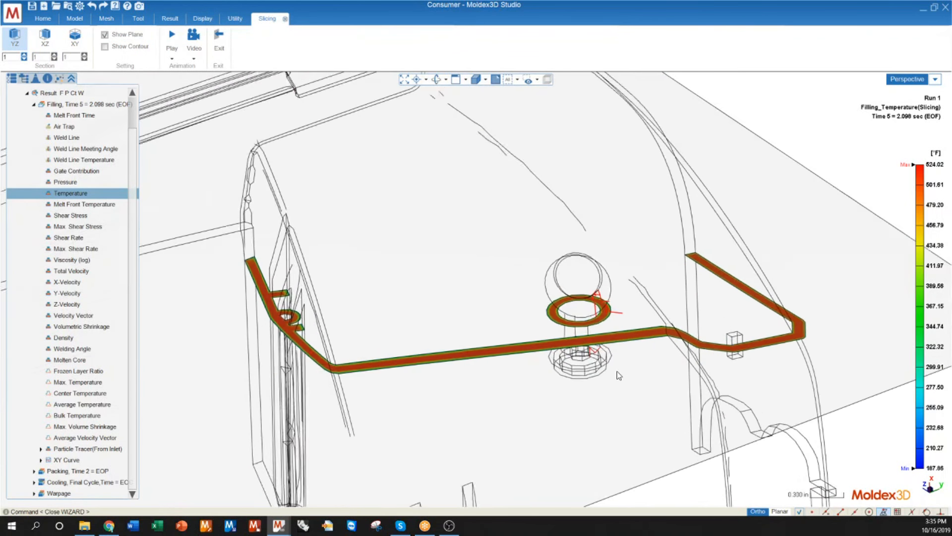
scroll(697, 348, "up", 4)
scroll(700, 340, "down", 5)
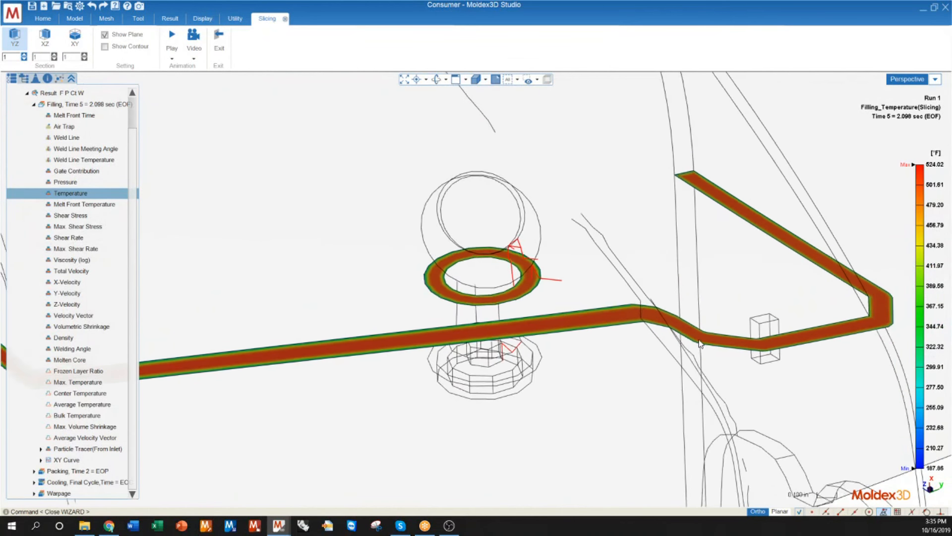
scroll(701, 345, "down", 8)
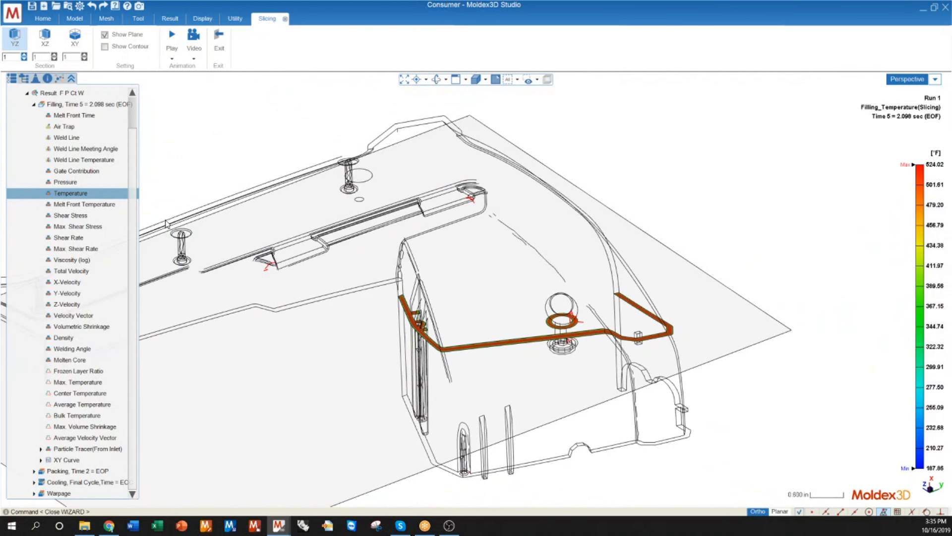
Step: Replace the YZ slice with 10 XZ and 10 XY slices of the Temperature result
left_click(15, 37)
left_click(45, 37)
left_click(75, 39)
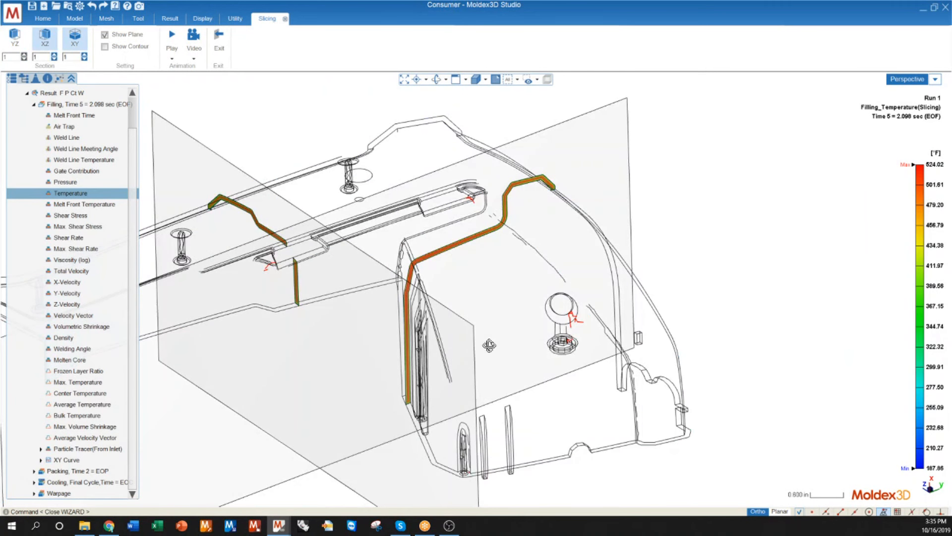
middle_click_drag(487, 342, 484, 341)
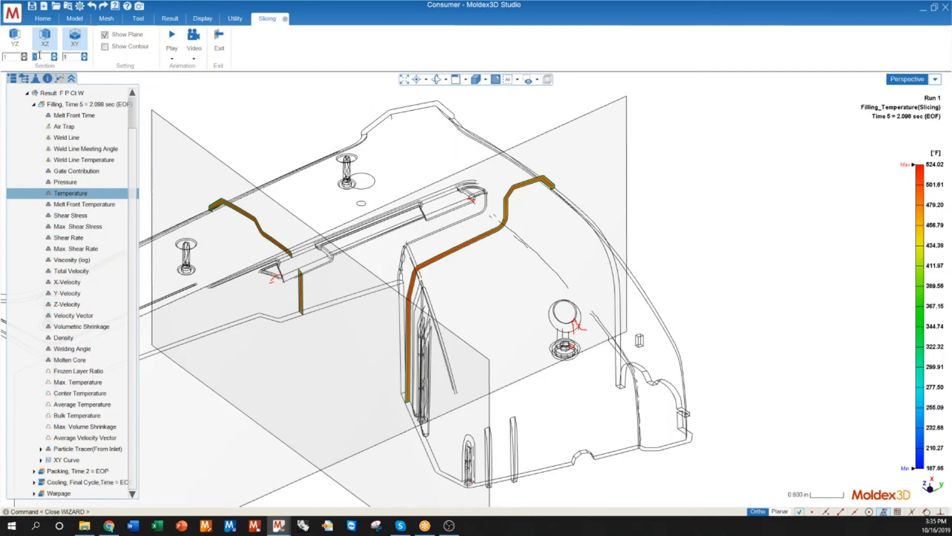
type("1")
key("Return")
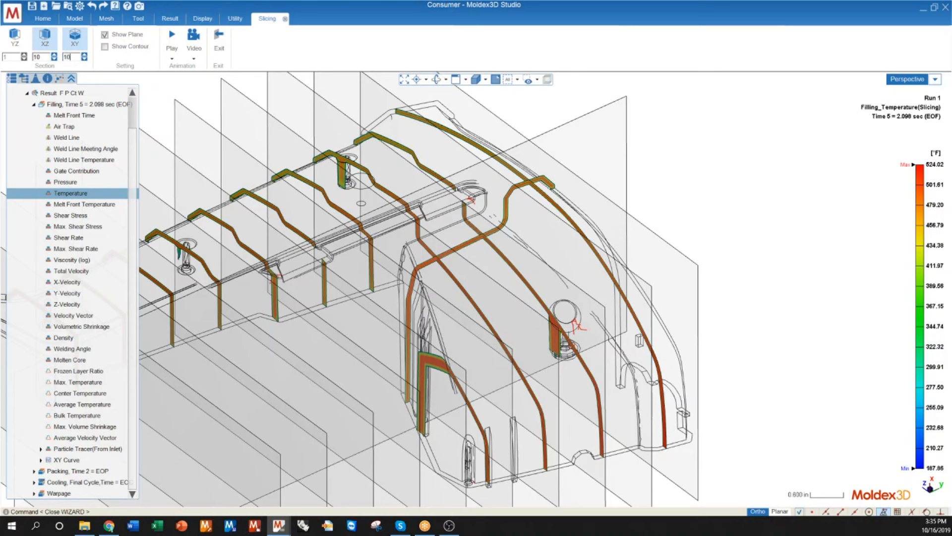
key("Return")
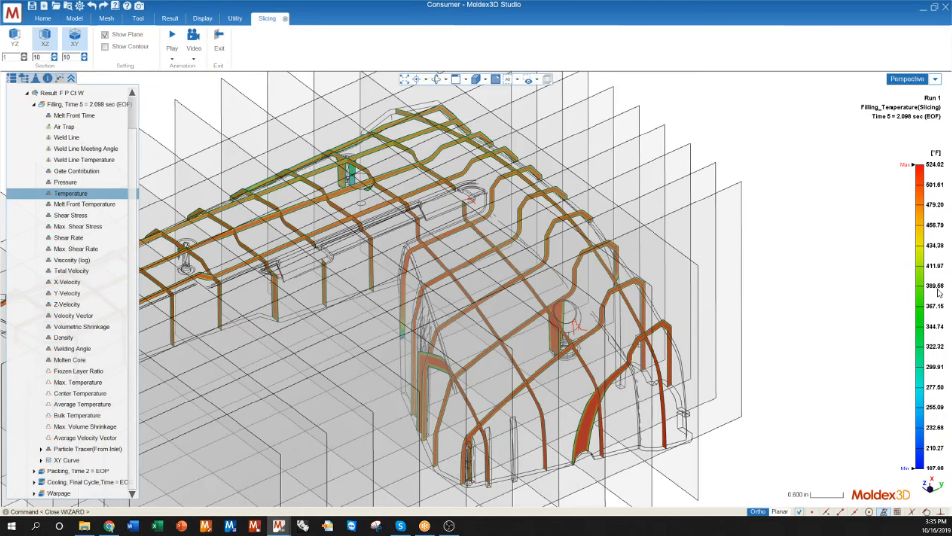
Step: Hide the slicing planes and examine the temperature slices across the whole part
scroll(602, 392, "down", 5)
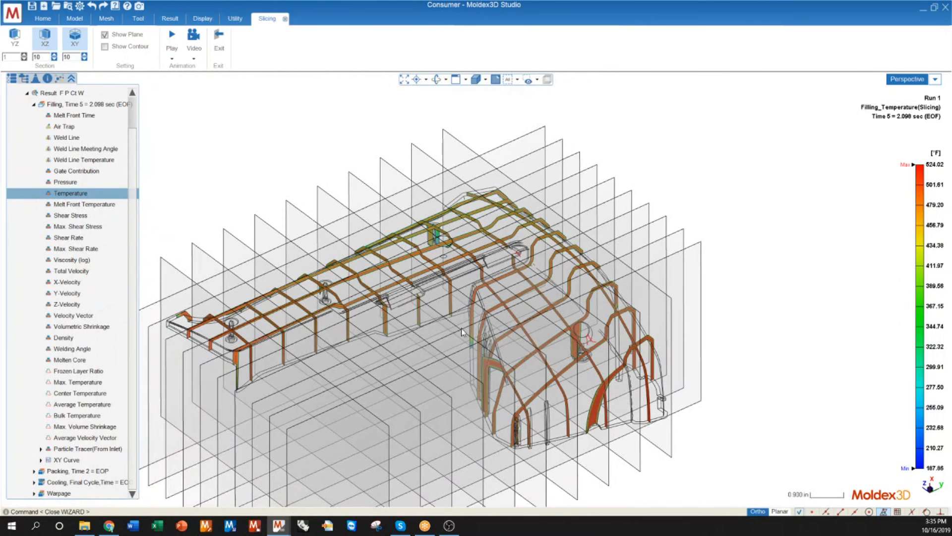
left_click(106, 36)
scroll(190, 354, "up", 2)
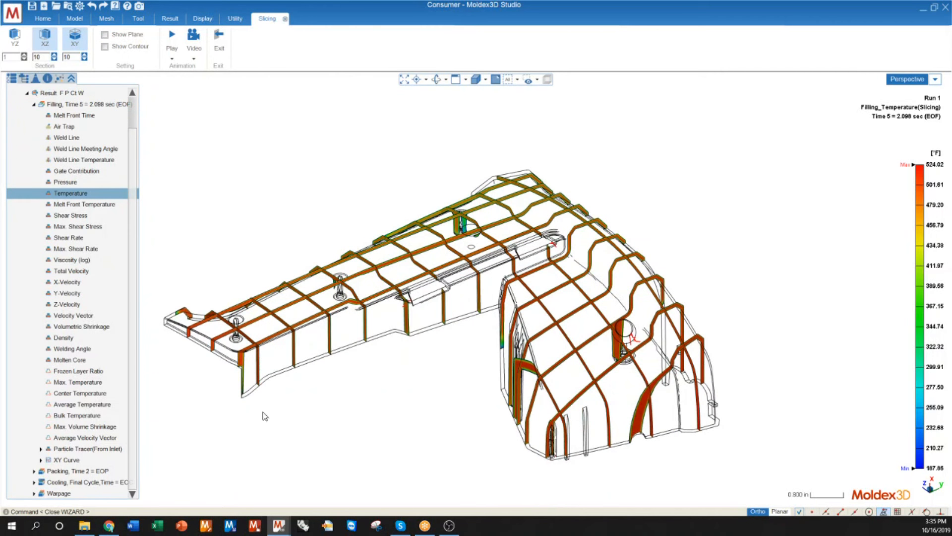
scroll(252, 418, "up", 2)
scroll(124, 320, "up", 1)
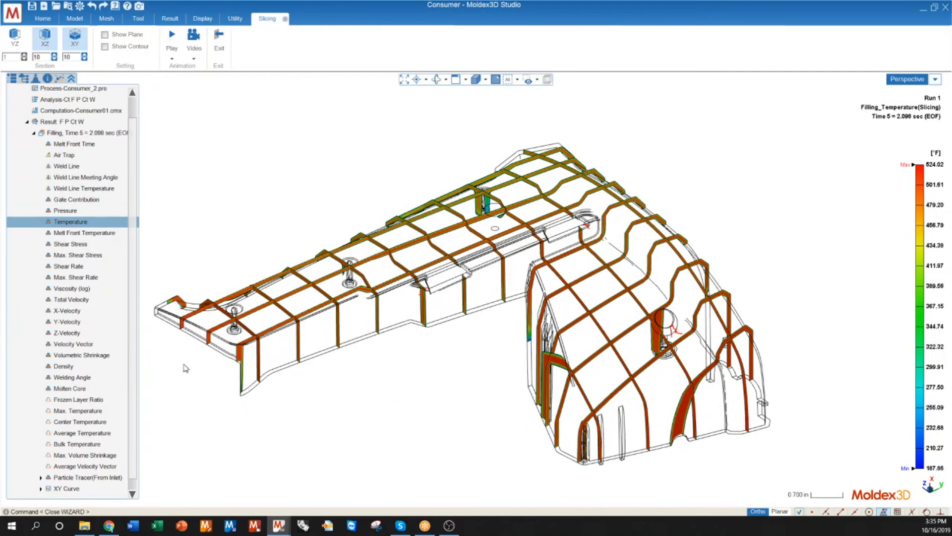
scroll(187, 368, "up", 2)
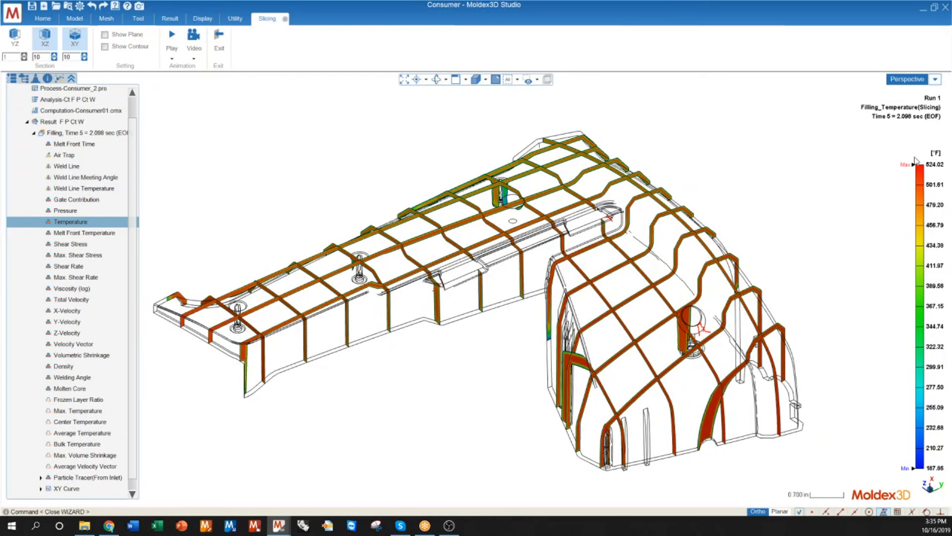
Step: Raise the lower limit of the temperature color scale to about 229.61 °F and then further up the scale
mouse_move(921, 172)
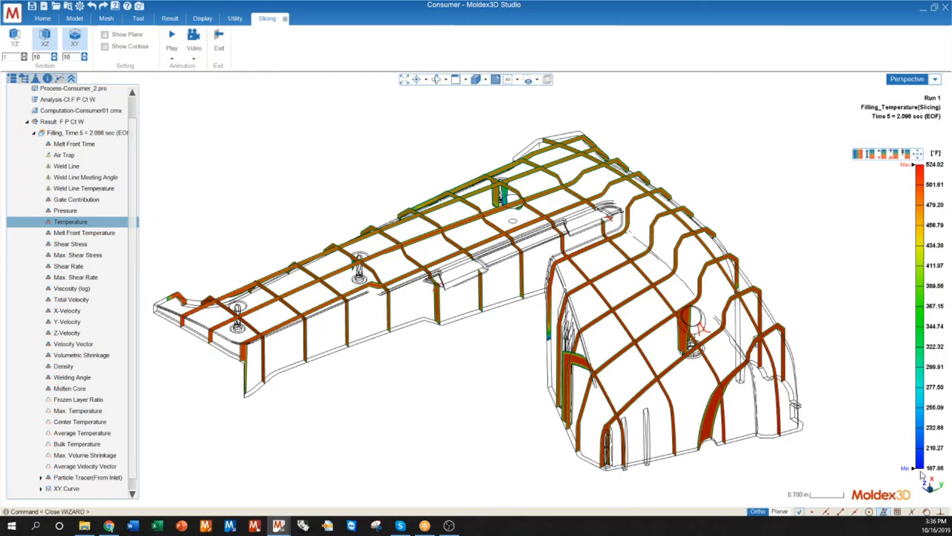
left_click_drag(921, 463, 921, 431)
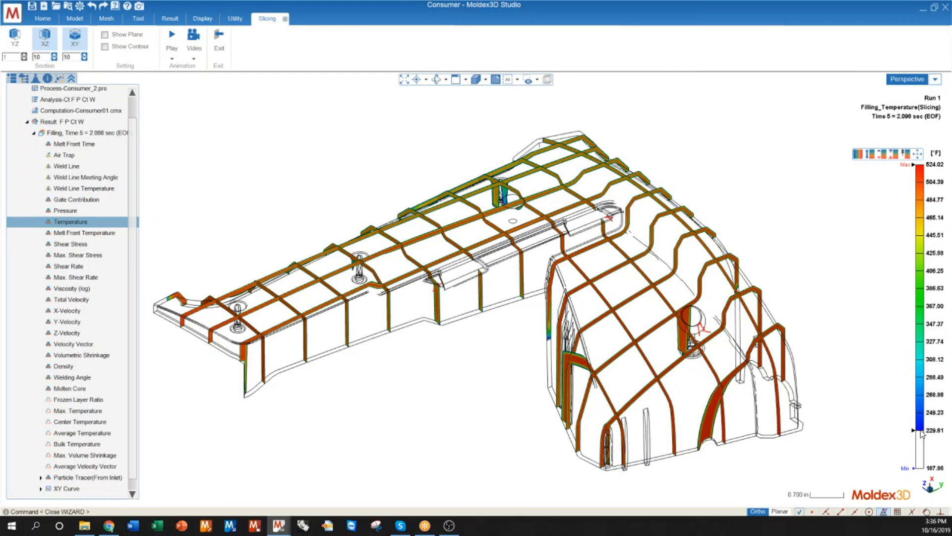
left_click_drag(921, 399, 922, 304)
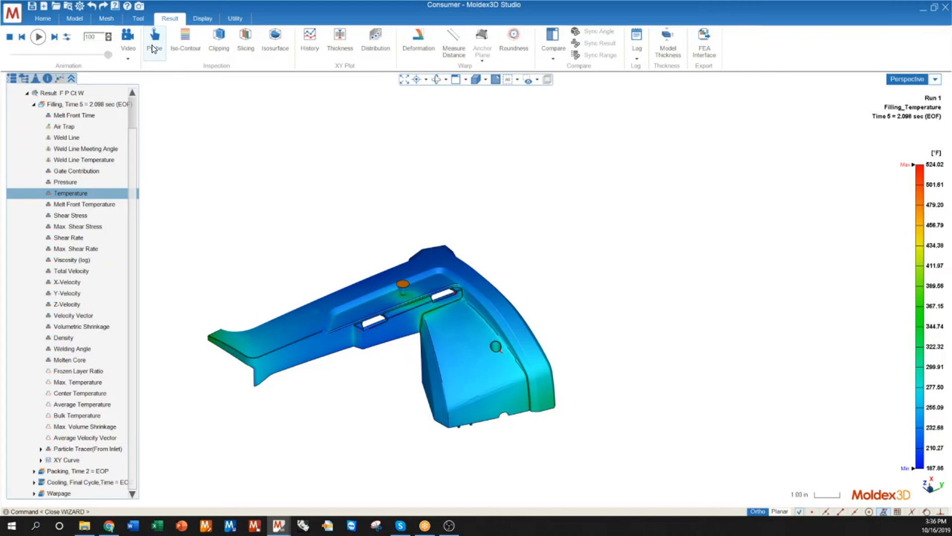
Step: Probe the filling Temperature result at five points spaced along the part's long arm, running away from the sprue
left_click(154, 48)
scroll(367, 311, "up", 5)
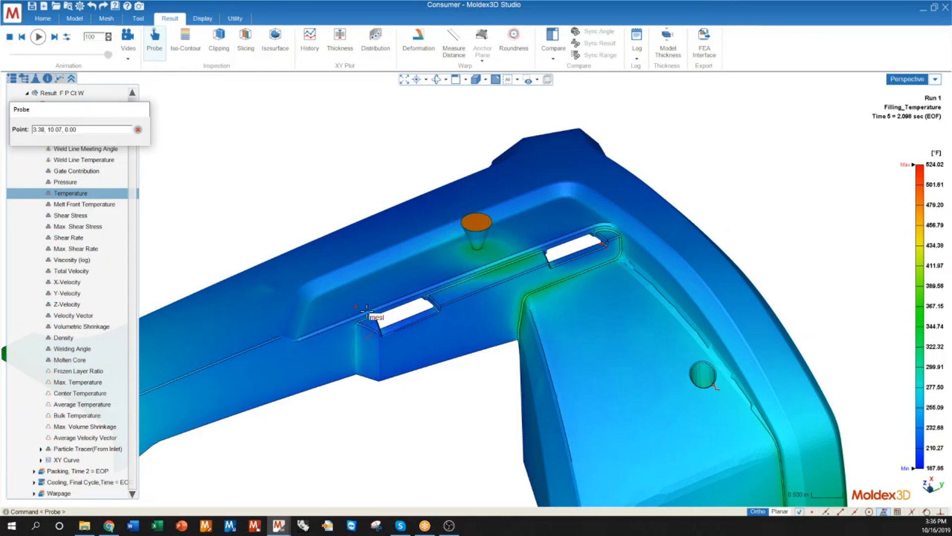
scroll(367, 311, "up", 2)
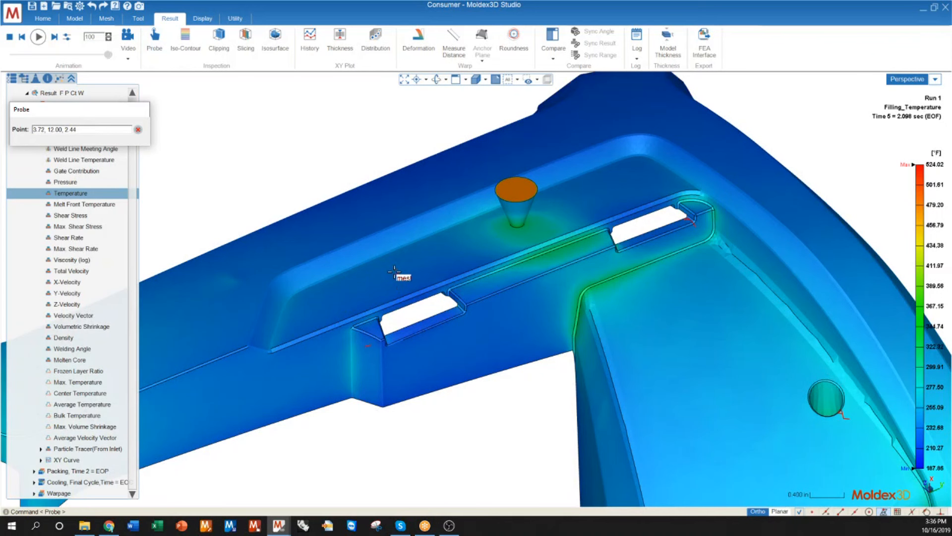
left_click(405, 269)
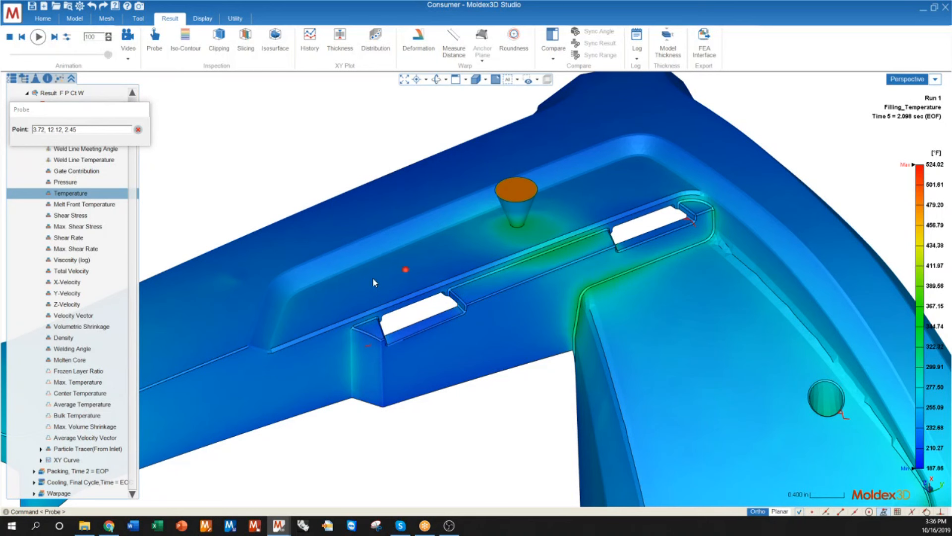
left_click(358, 288)
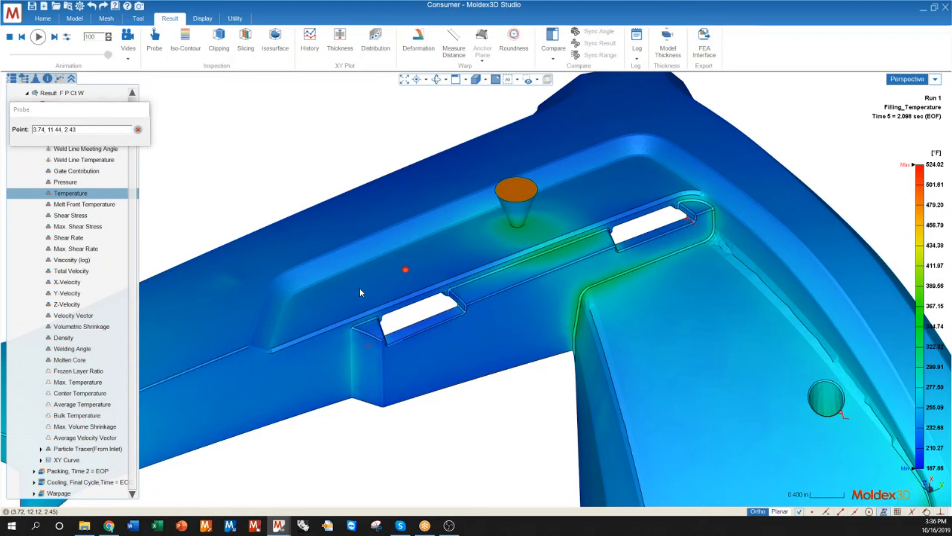
left_click(307, 307)
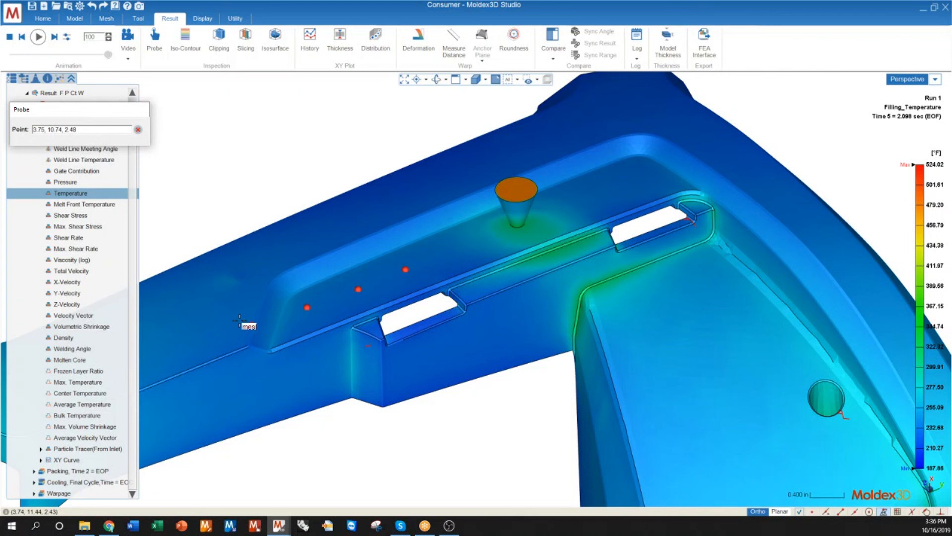
left_click(219, 326)
scroll(381, 326, "down", 2)
left_click(211, 348)
scroll(211, 297, "down", 3)
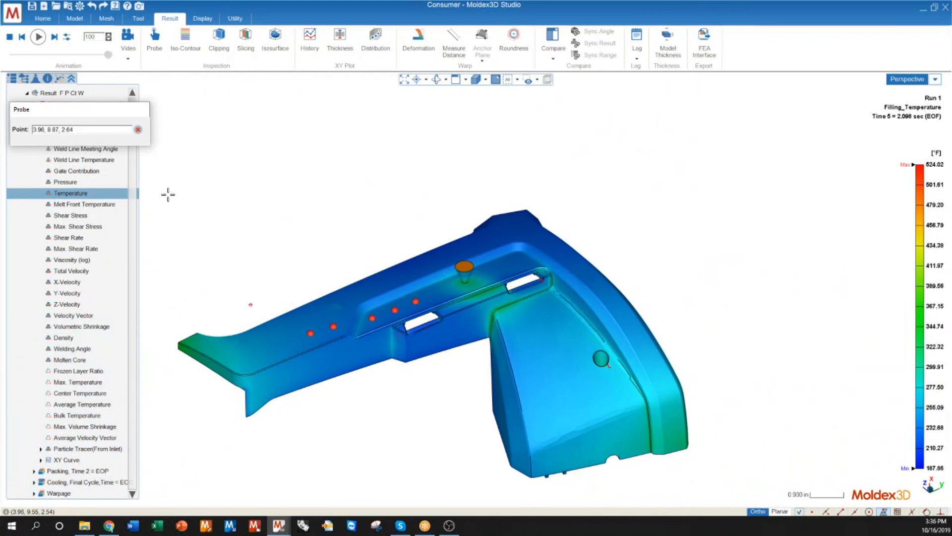
left_click(139, 130)
Step: Plot the Filling stage Temperature history curves for all five probe nodes of Run 1
mouse_move(461, 343)
right_mouse_down()
mouse_move(472, 319)
mouse_move(447, 343)
right_mouse_up()
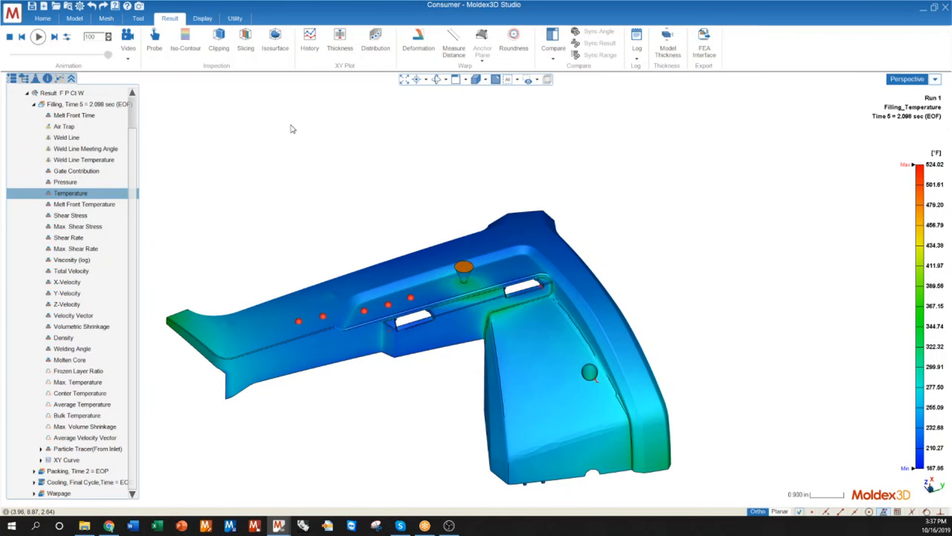
left_click(308, 40)
right_click(213, 142)
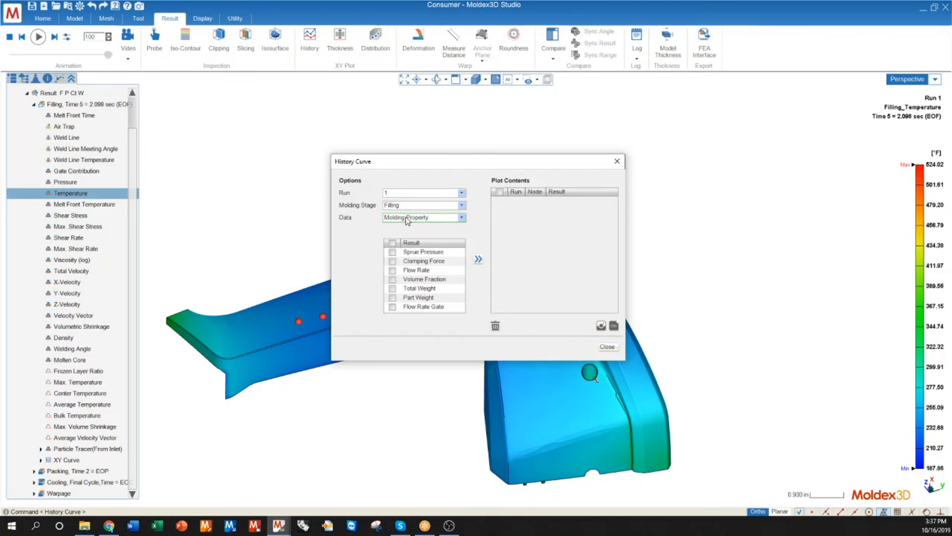
left_click(410, 205)
left_click(406, 214)
left_click(405, 218)
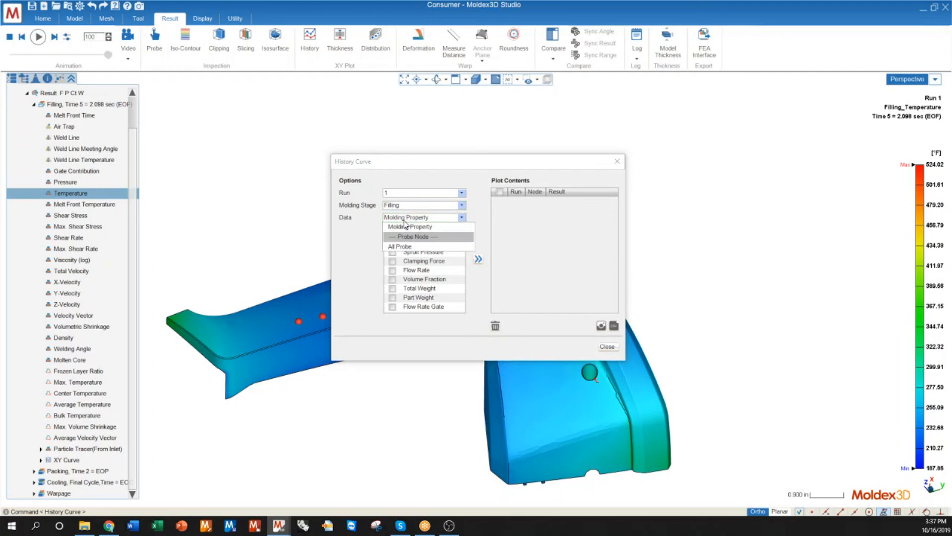
left_click(404, 247)
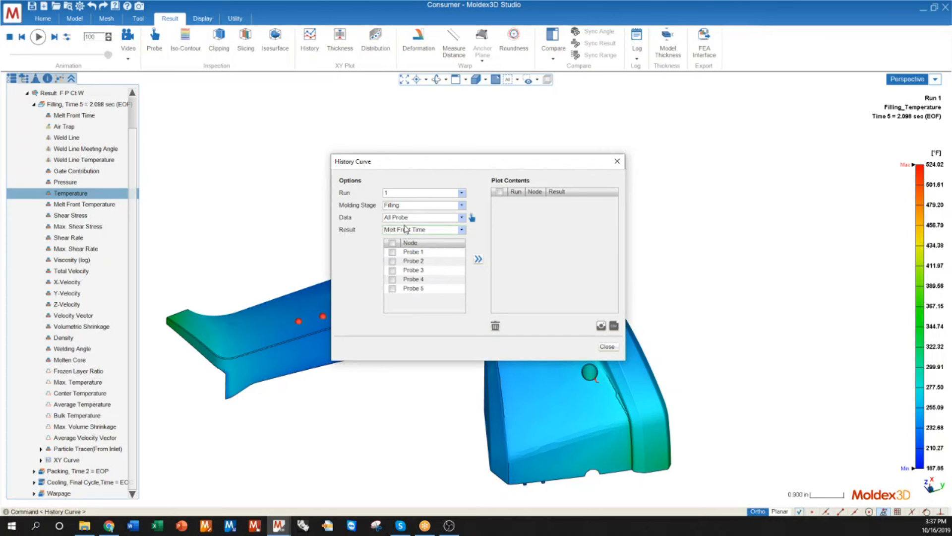
left_click(397, 230)
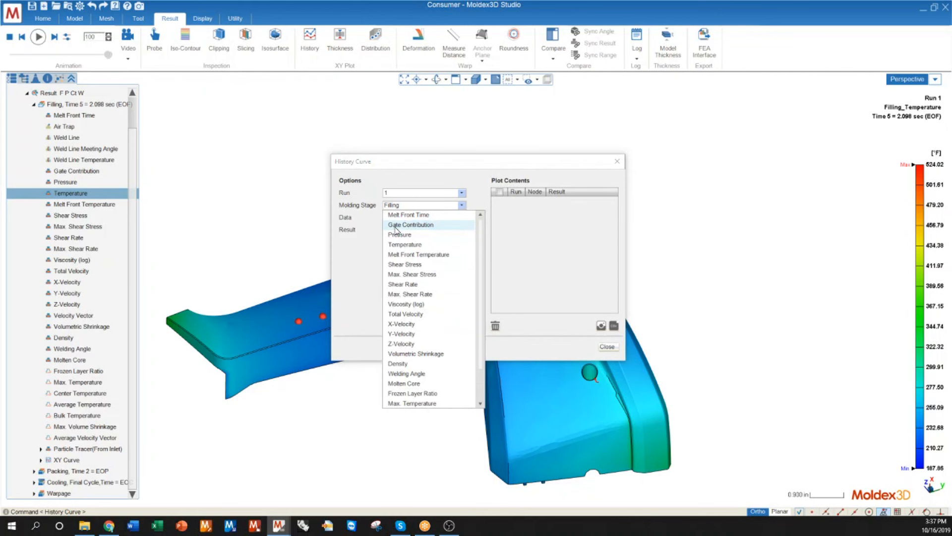
left_click(397, 243)
left_click(391, 243)
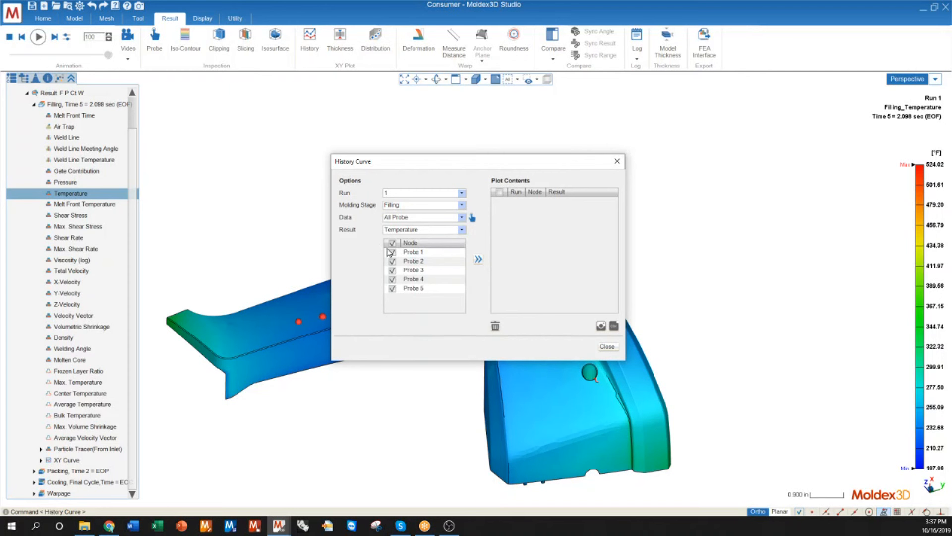
left_click(478, 260)
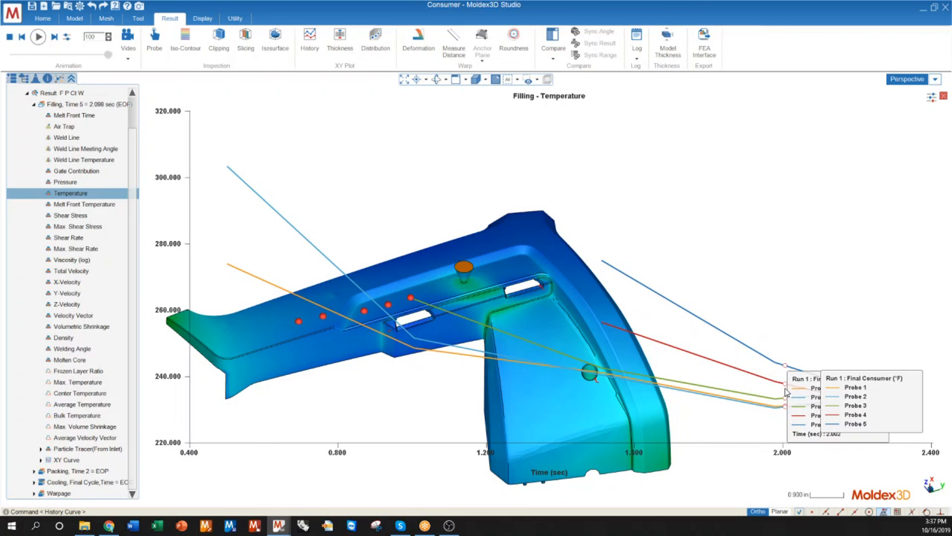
Step: Plot the filling Temperature distribution through the thickness at all five probes for Time 5 = 2.098 sec (EOF)
left_click(340, 45)
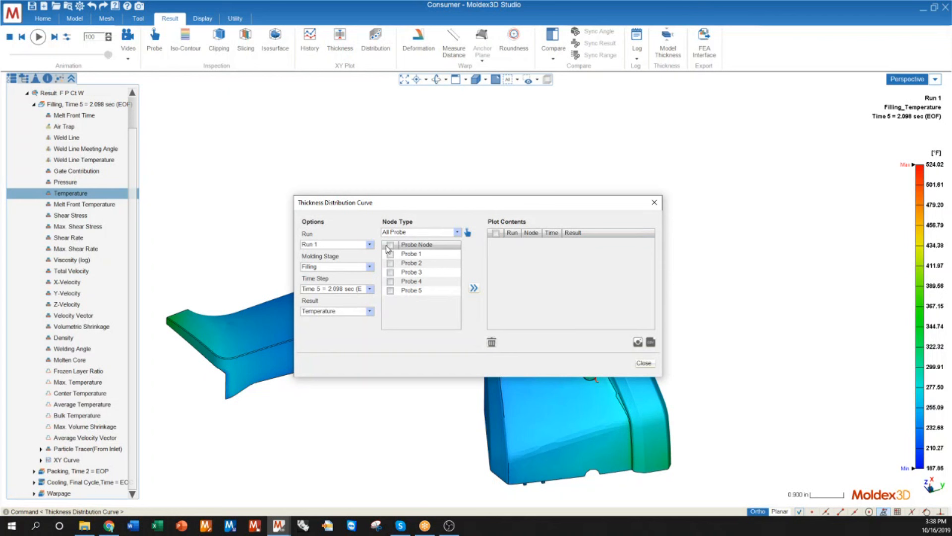
left_click_drag(427, 199, 362, 102)
left_click_drag(369, 141, 353, 138)
left_click(315, 176)
left_click(399, 219)
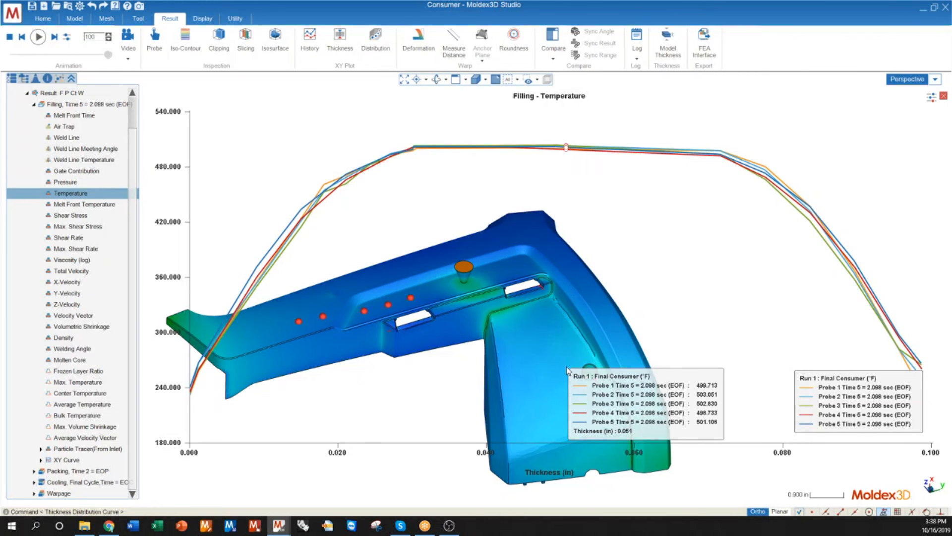
Step: Display the Warpage Total Displacement result and examine it on the part
left_click(43, 482)
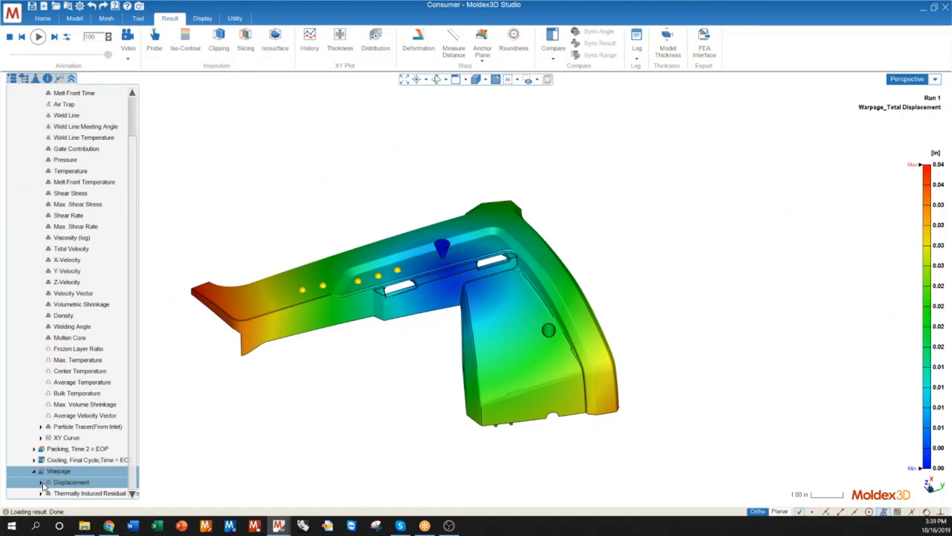
left_click(42, 482)
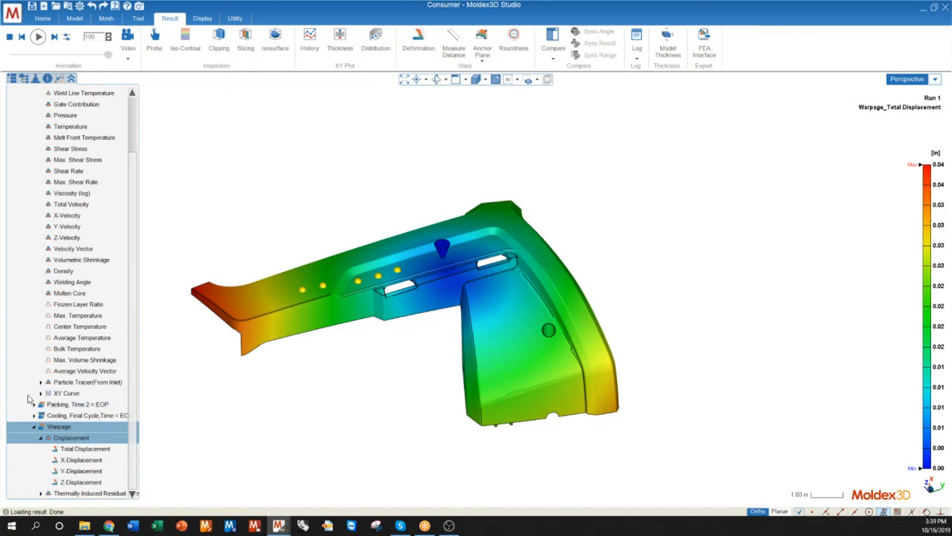
left_click(76, 452)
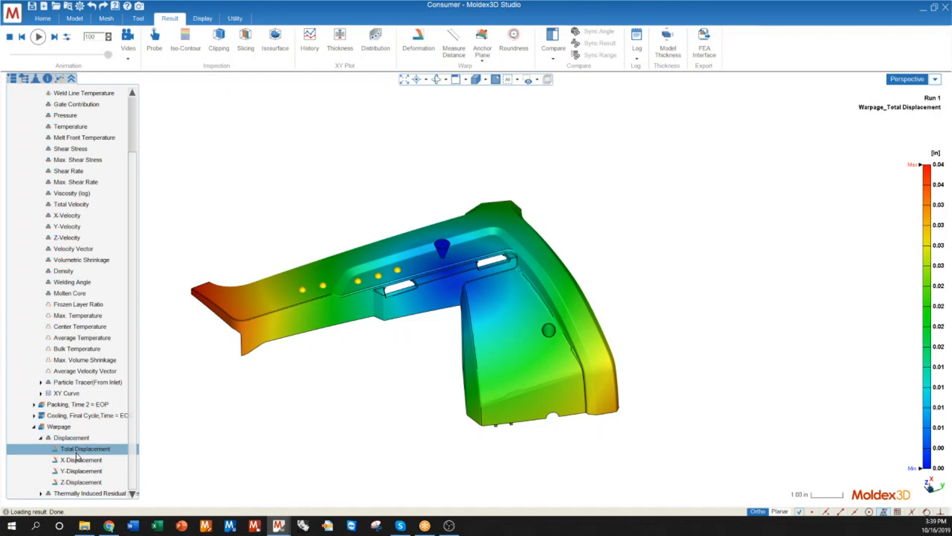
middle_click_drag(436, 350, 421, 271)
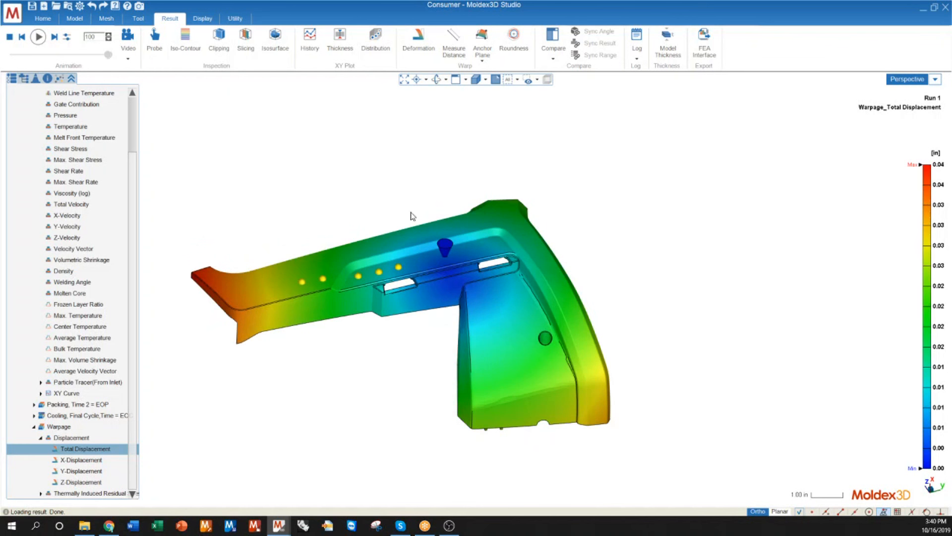
Step: Show the deformed shape for Total Displacement and compare the long arm's tip with the undeformed outline
left_click(419, 50)
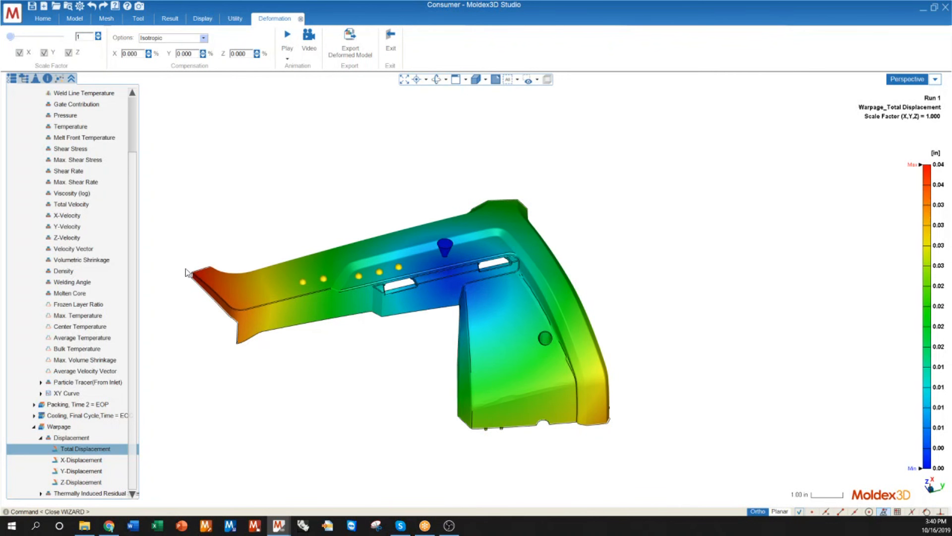
scroll(186, 272, "up", 8)
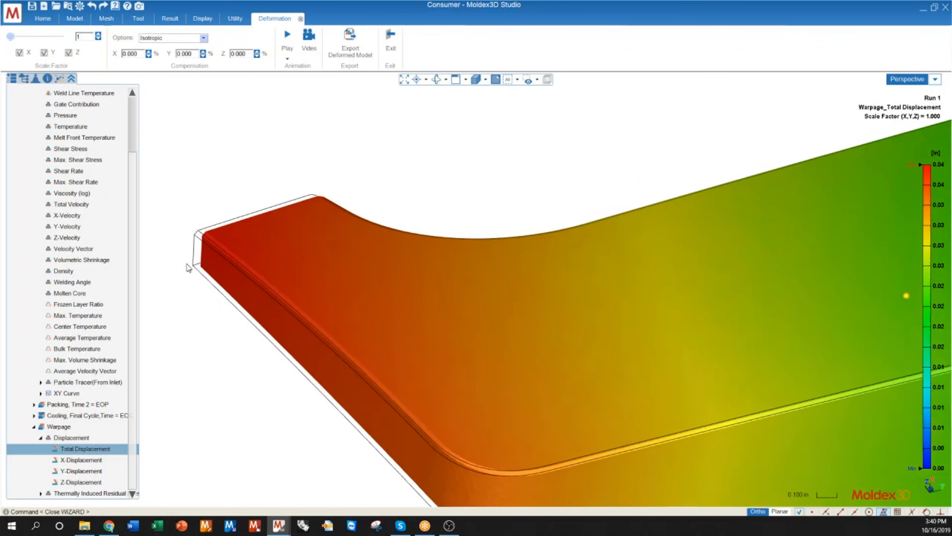
scroll(188, 267, "down", 1)
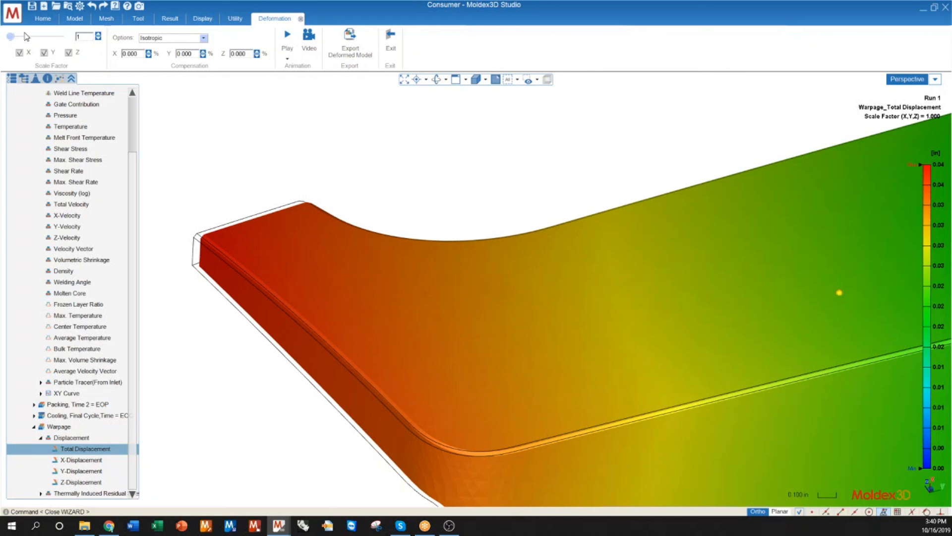
Step: Set the deformation scale factor to 10, inspect the exaggerated warpage and play the deformation animation
left_click_drag(10, 38, 15, 37)
scroll(253, 290, "down", 10)
middle_click_drag(430, 312, 281, 233)
scroll(545, 329, "up", 8)
middle_click_drag(546, 323, 619, 243)
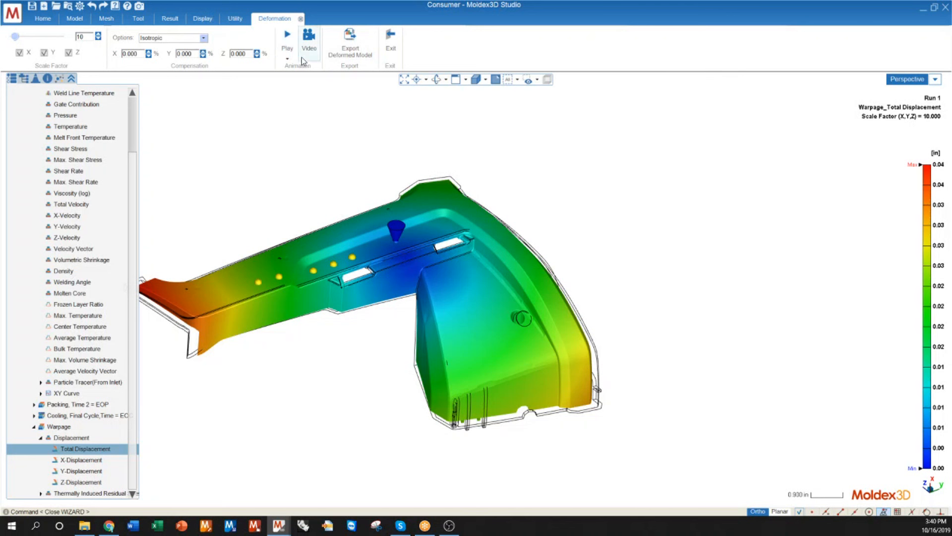
left_click(289, 40)
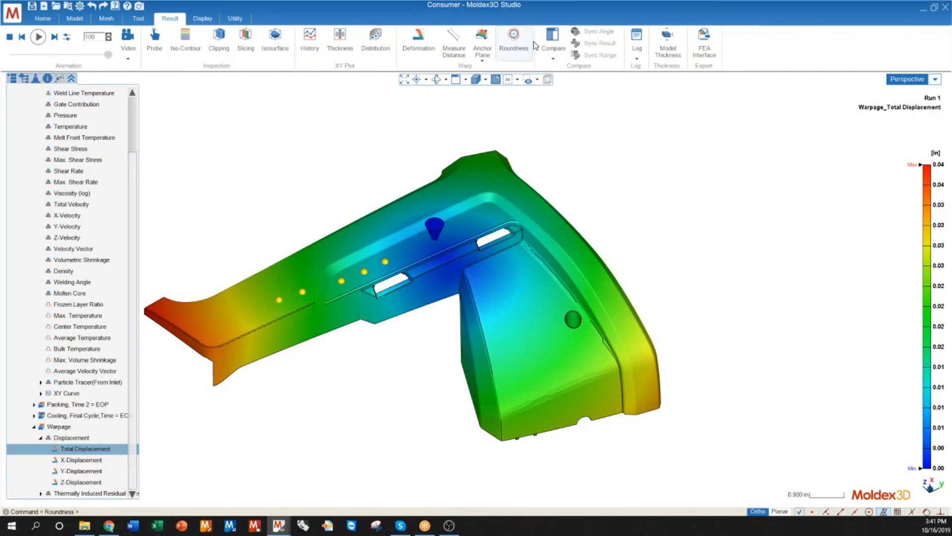
Step: Split the Total Displacement display into four comparison windows
left_click(553, 53)
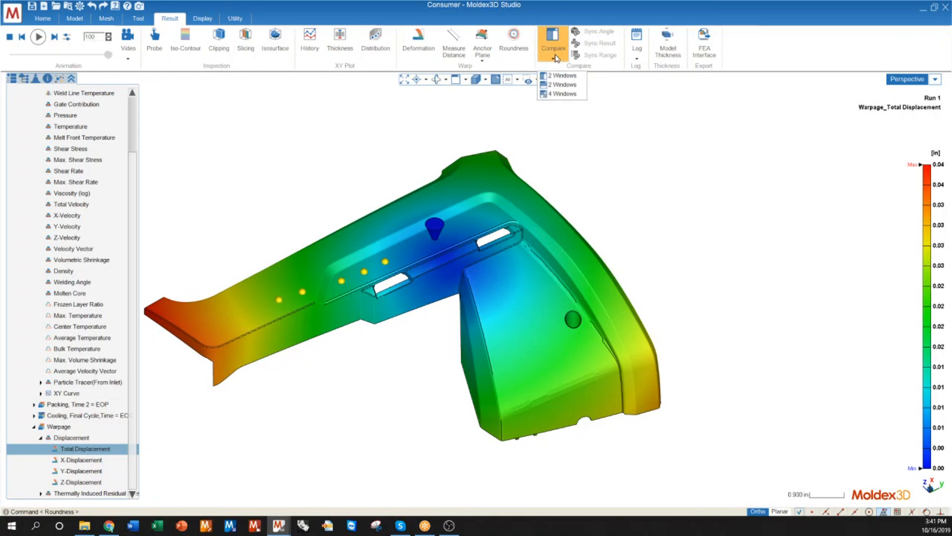
left_click(561, 94)
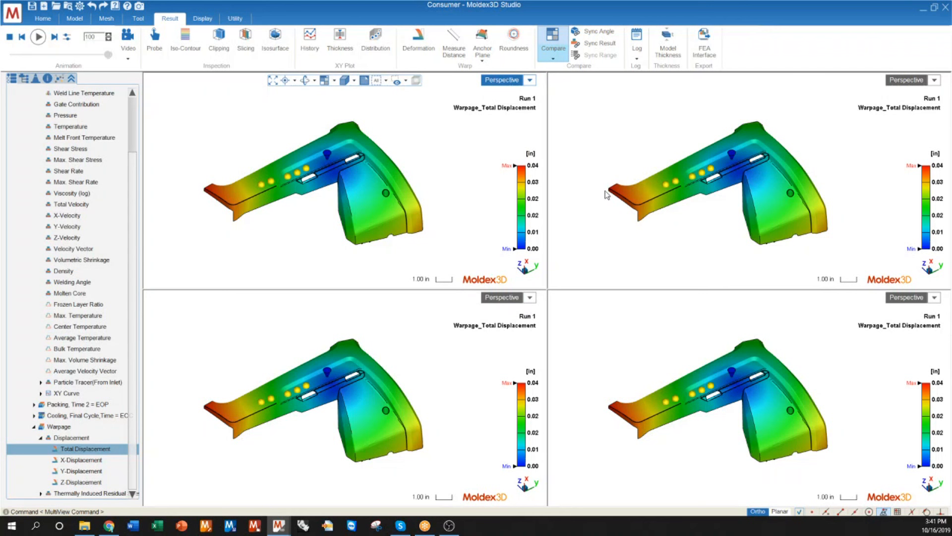
left_click(685, 144)
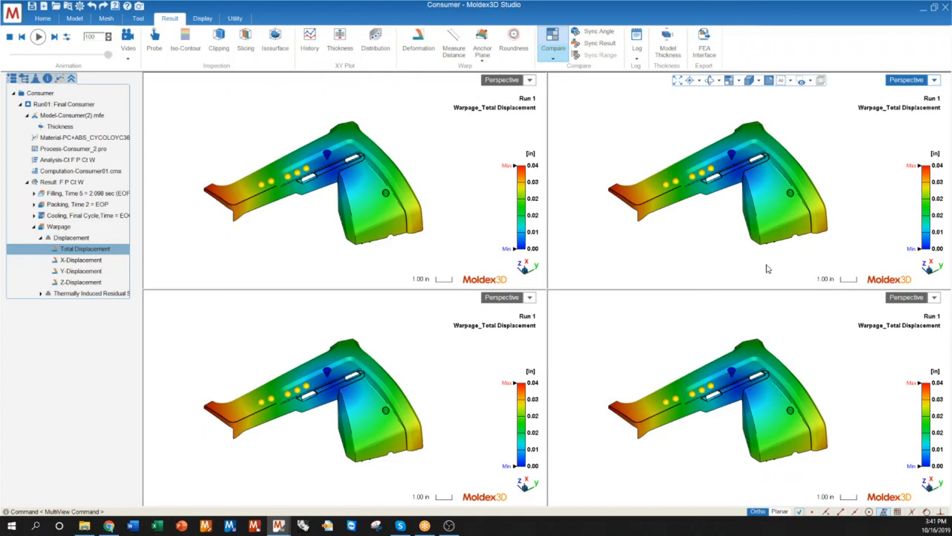
Step: Show X-Displacement in the upper-left comparison window, Y-Displacement in the lower-left one and Z-Displacement in the lower-right one
left_click(436, 155)
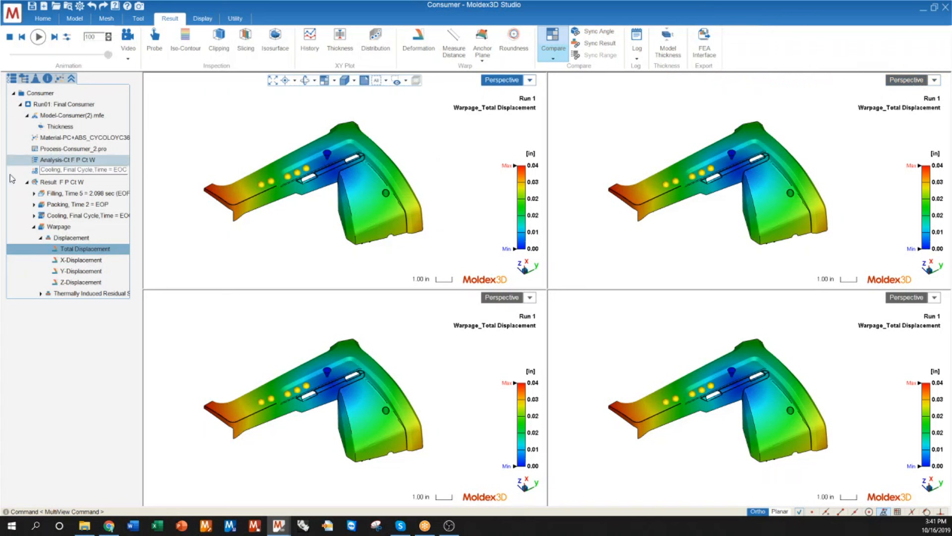
left_click(67, 260)
left_click(287, 347)
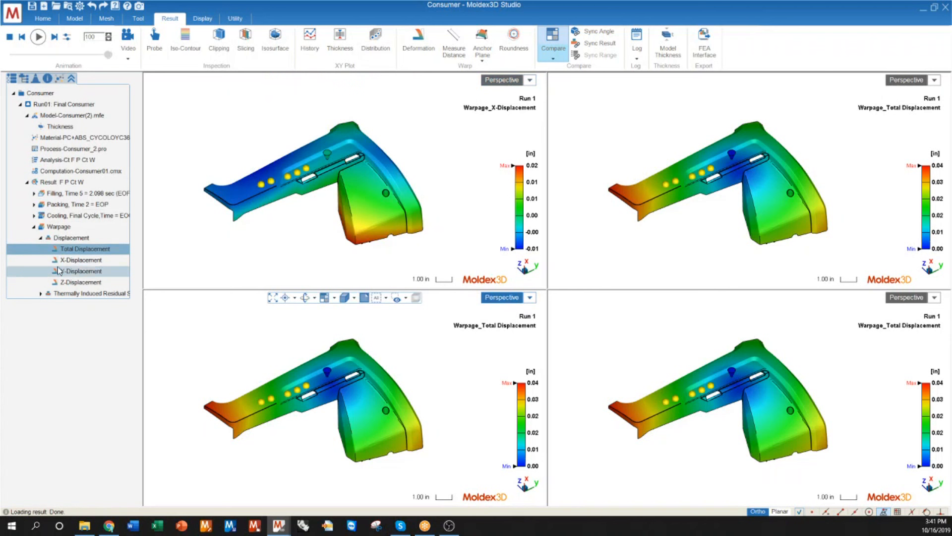
left_click(80, 271)
left_click(557, 365)
left_click(80, 282)
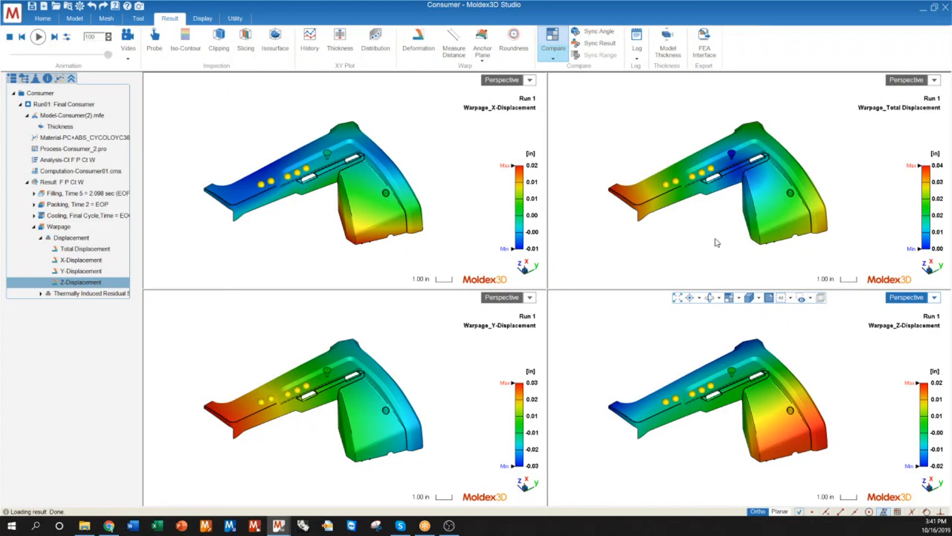
Step: Synchronize the viewing angle of all four comparison windows and view the displacements together from a new angle
left_click(579, 45)
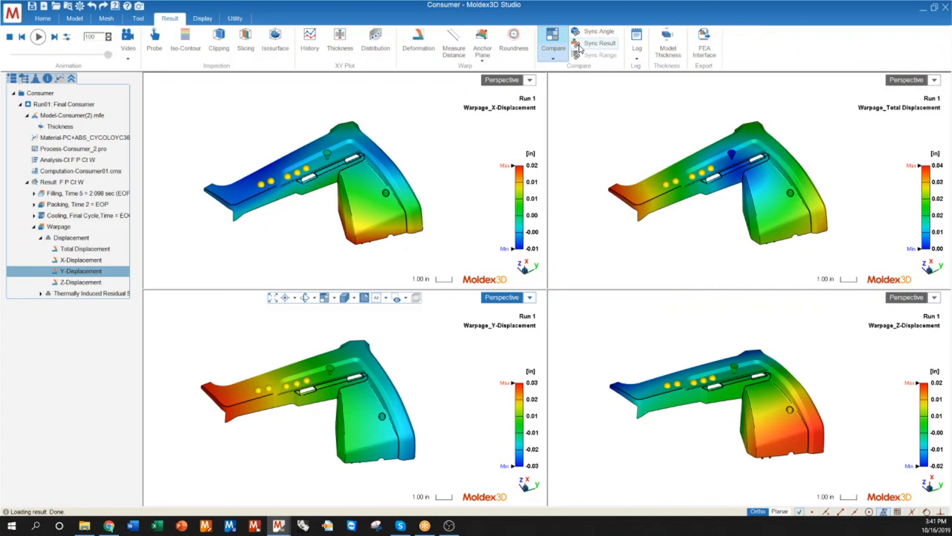
left_click(595, 32)
mouse_move(414, 230)
left_mouse_down()
mouse_move(291, 197)
mouse_move(178, 192)
mouse_move(183, 206)
mouse_move(211, 218)
mouse_move(293, 210)
mouse_move(393, 273)
mouse_move(412, 257)
mouse_move(273, 206)
mouse_move(198, 204)
mouse_move(334, 169)
mouse_move(511, 193)
mouse_move(380, 219)
mouse_move(453, 223)
mouse_move(398, 220)
left_mouse_up()
scroll(298, 266, "down", 2)
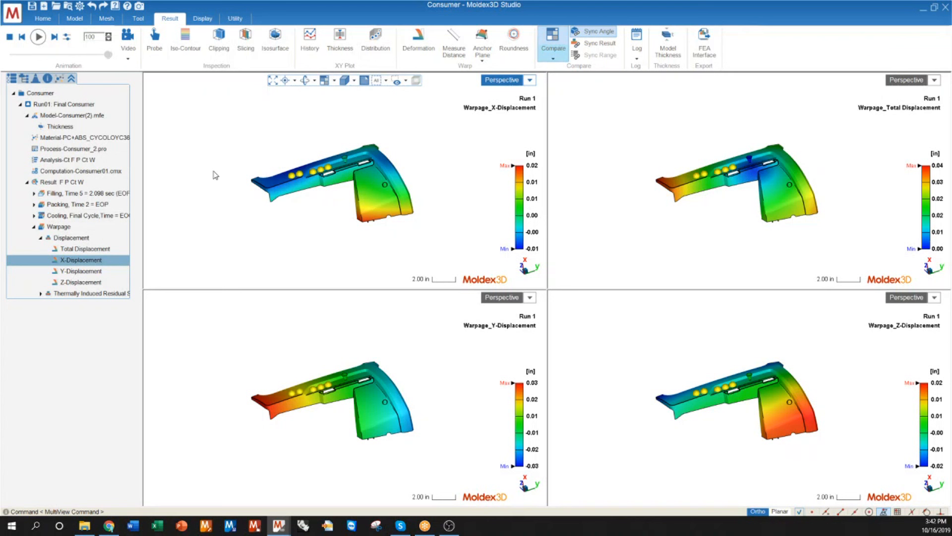
Step: Display the Von Mises Stress result of the thermally induced residual stress in a single view and examine the whole part
left_click(42, 294)
left_click(83, 371)
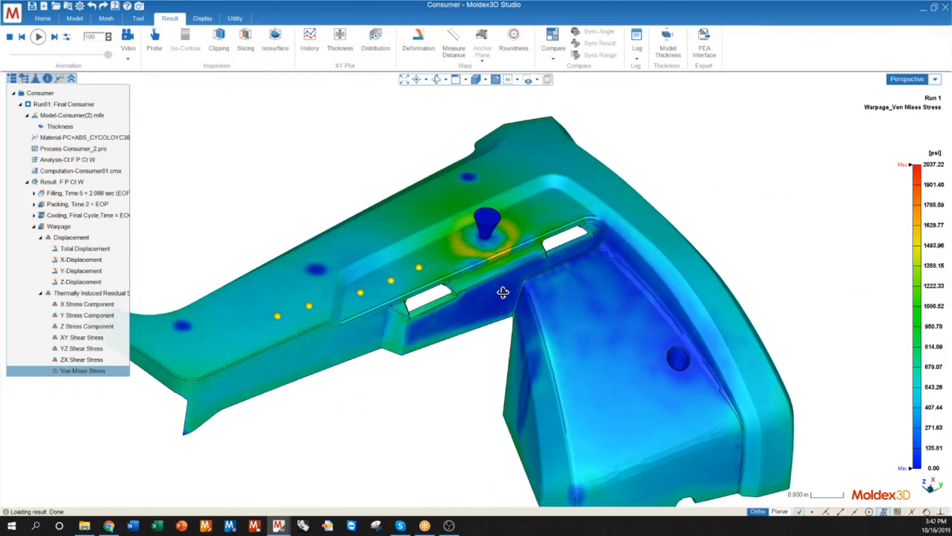
left_click_drag(503, 292, 463, 304)
scroll(472, 292, "down", 4)
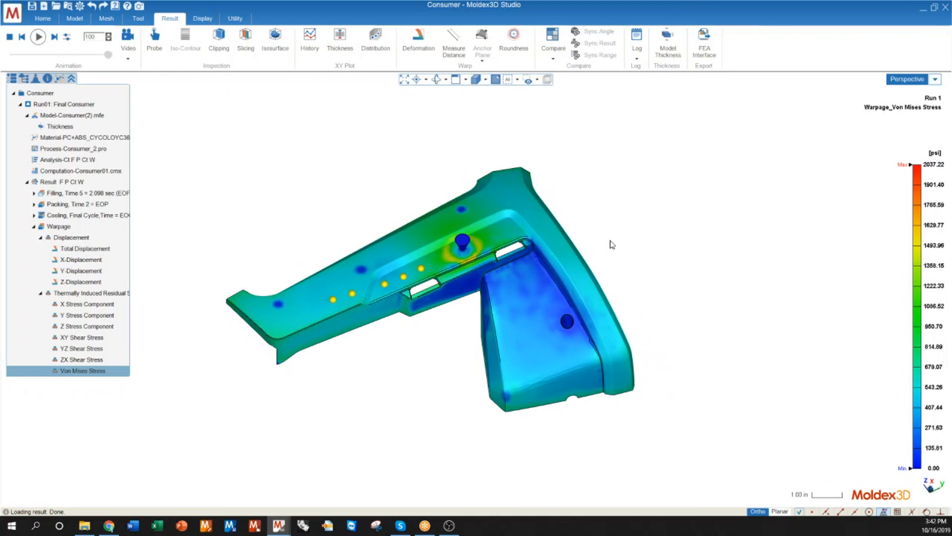